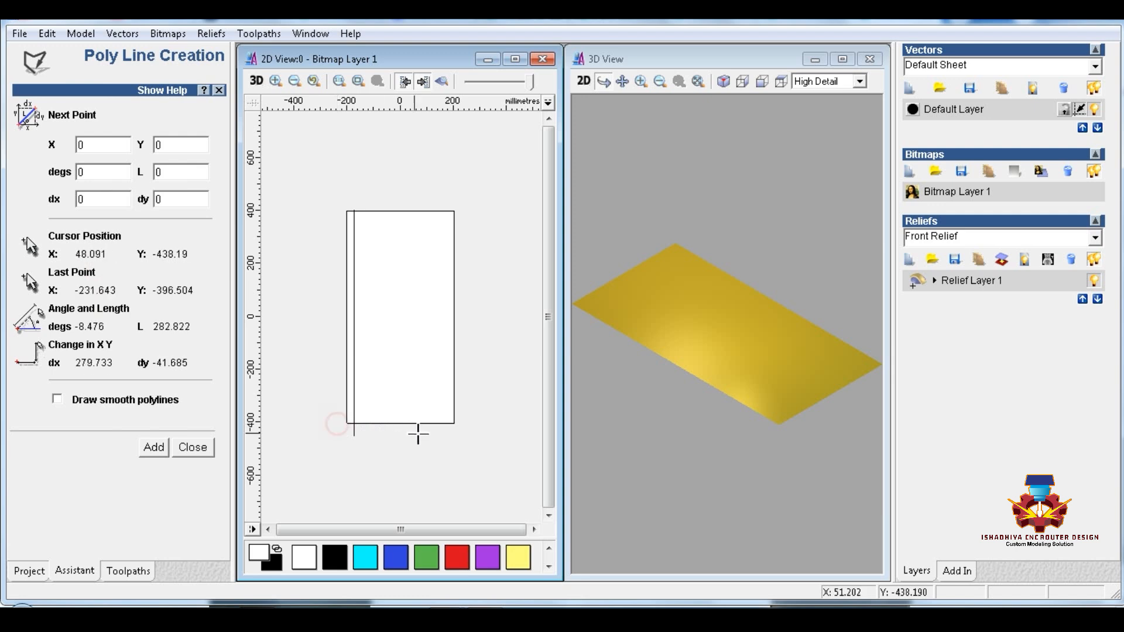
Finish the horizontal polyline, about 479 mm long, across the page's lower edge and centre both lines on the page
click(466, 422)
key(Escape)
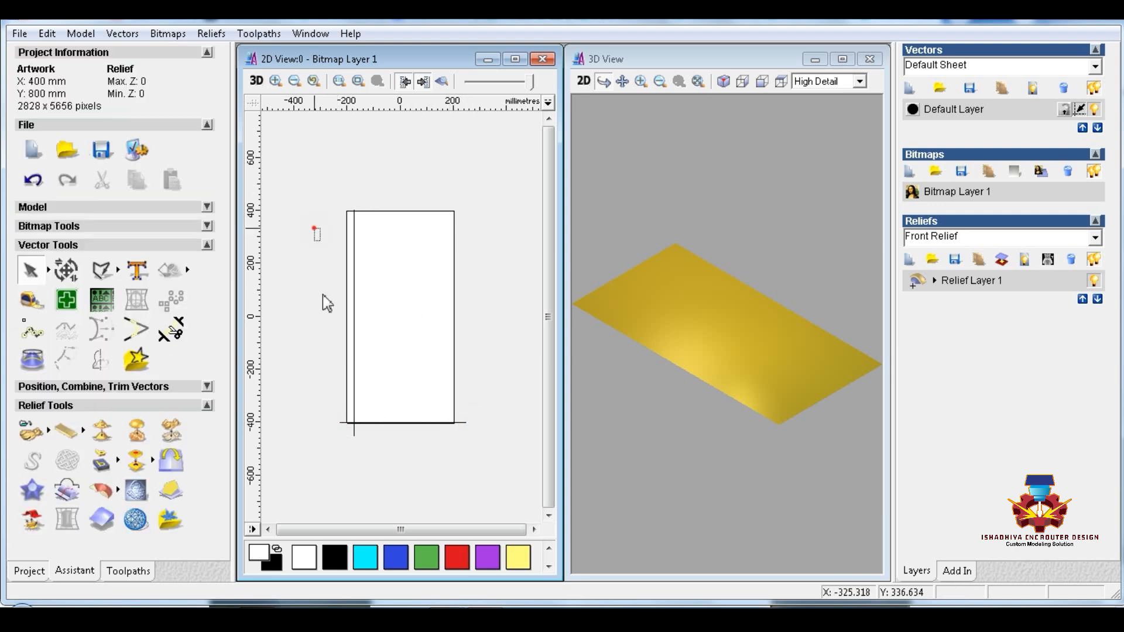
drag(314, 229, 379, 483)
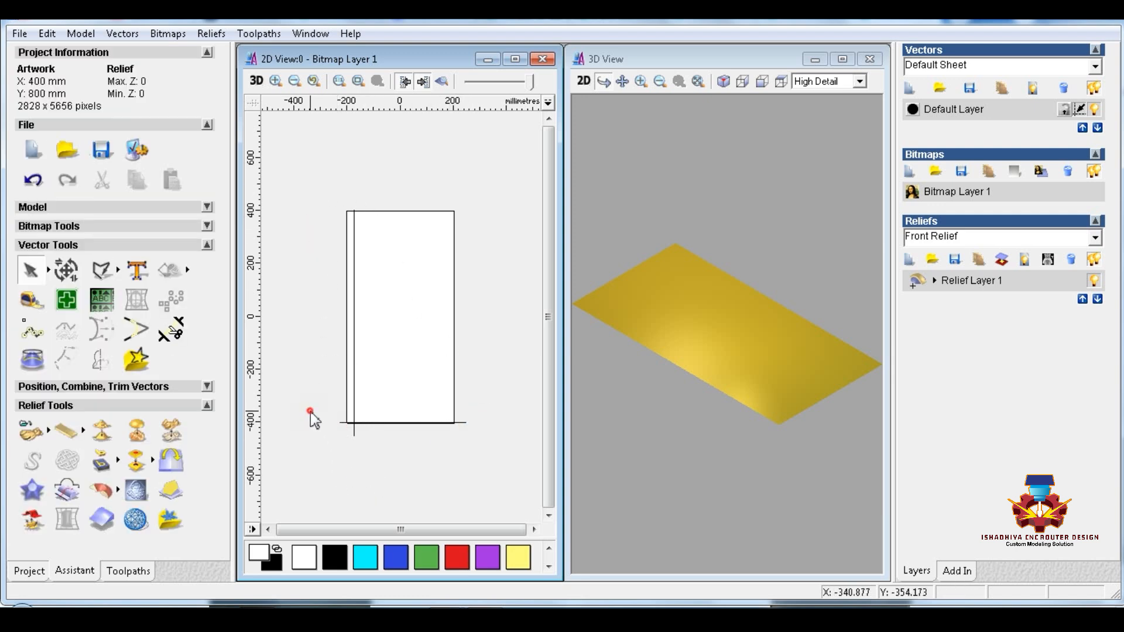
drag(322, 178, 378, 485)
key(F9)
drag(316, 410, 509, 491)
key(F9)
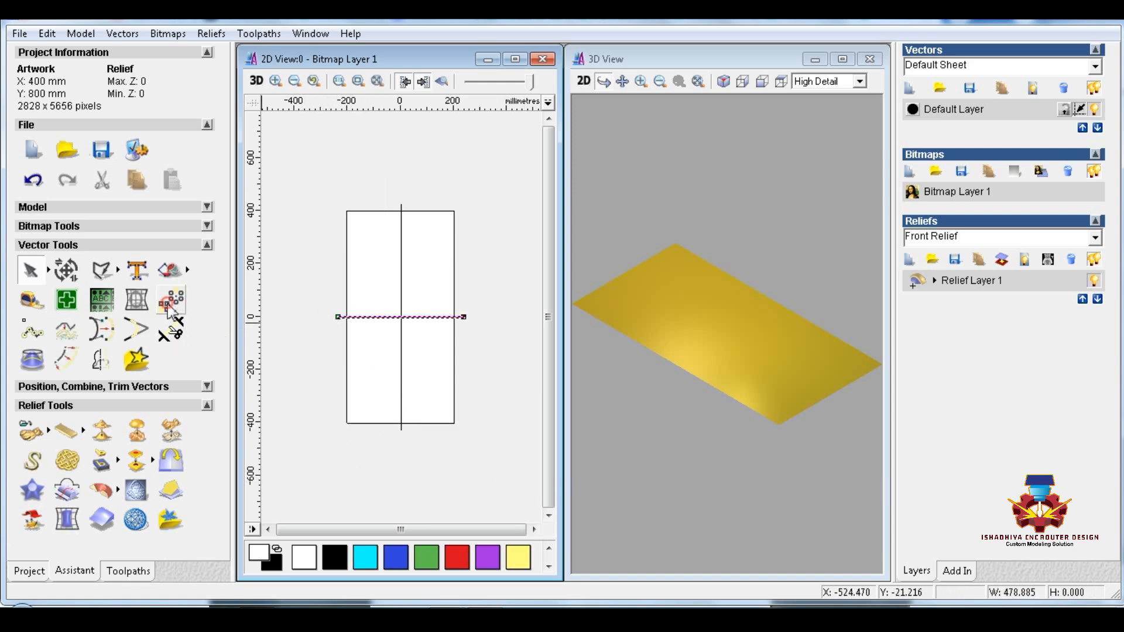
Try block-copying the horizontal line into 15 rows with a Y offset of 40 mm
click(170, 330)
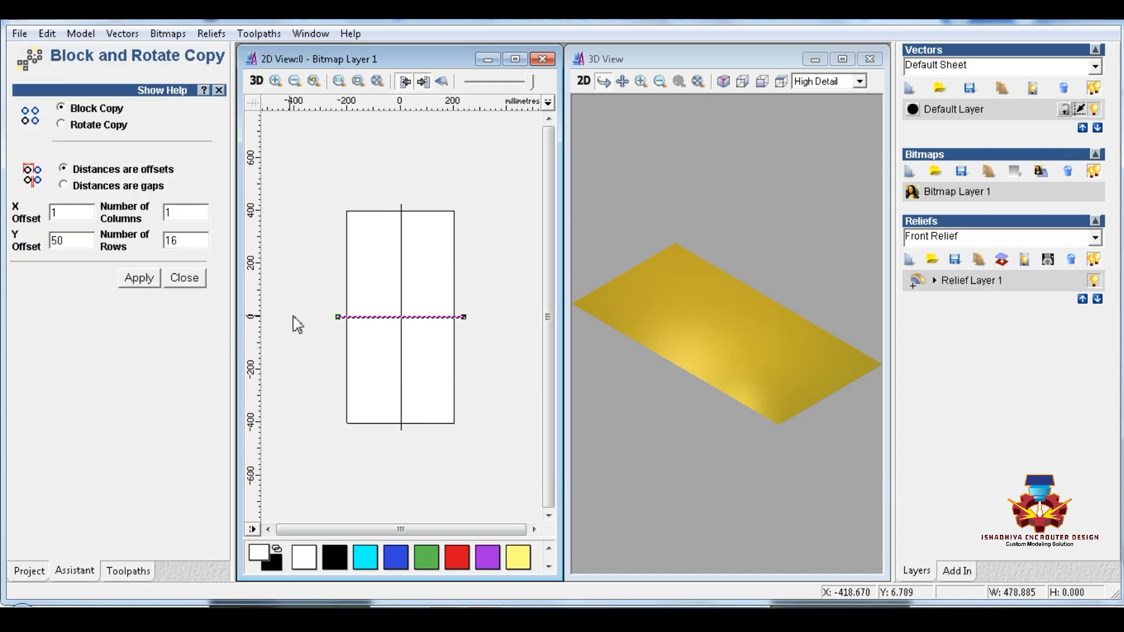
double_click(77, 240)
double_click(170, 241)
click(147, 282)
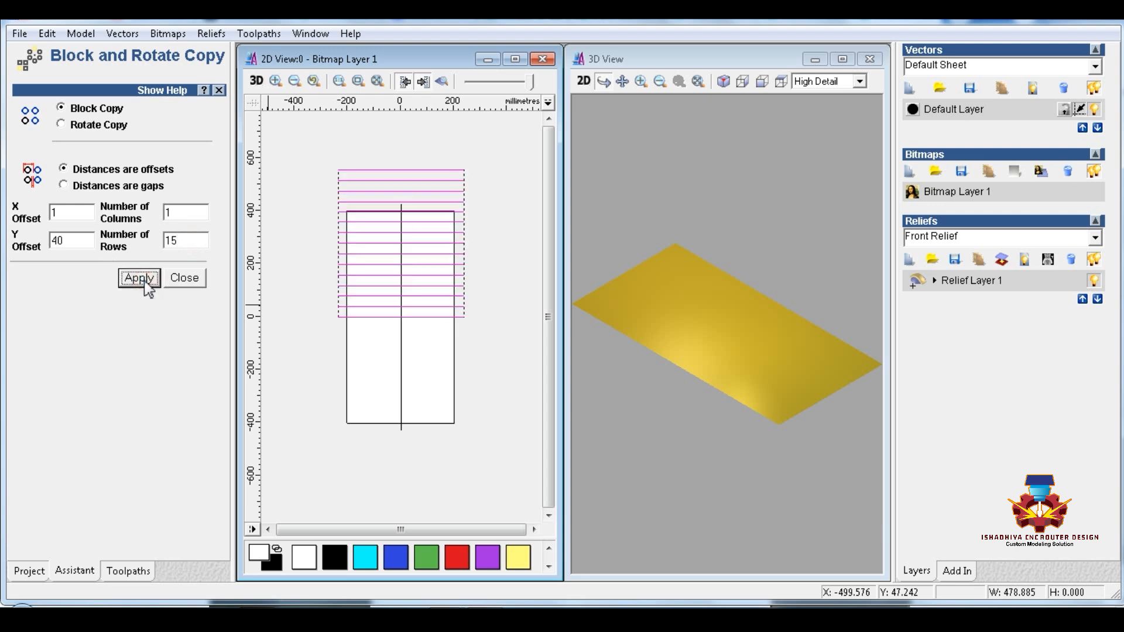
key(ctrl+z)
Block-copy the horizontal line into 25 rows and 1 column with a Y offset of 50 mm
double_click(178, 240)
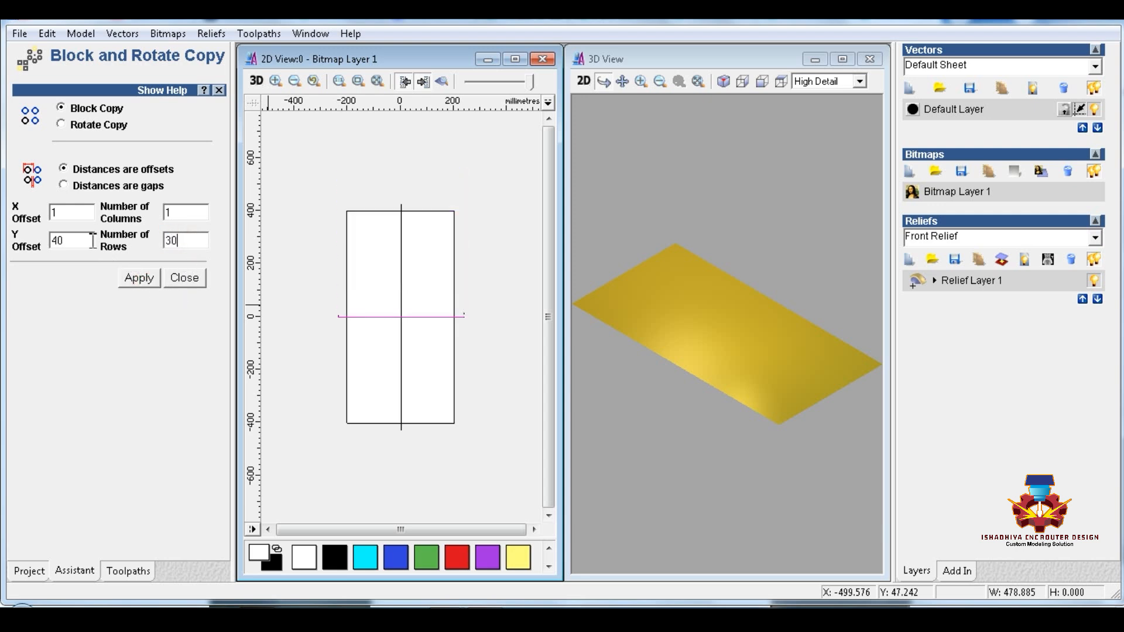
double_click(62, 238)
click(170, 240)
double_click(185, 239)
click(138, 278)
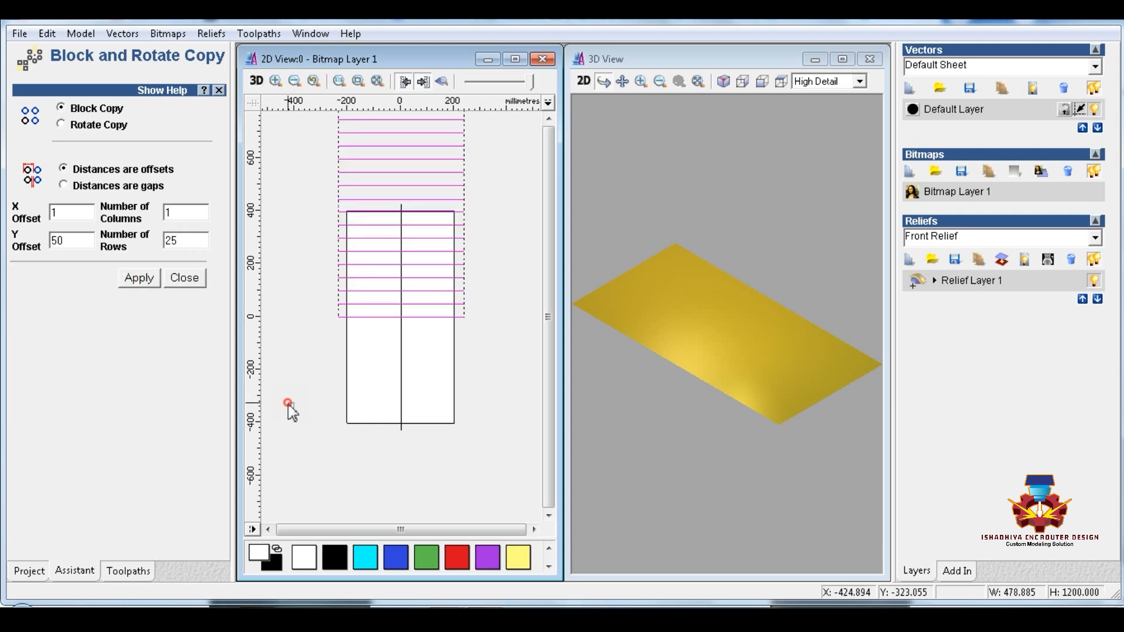
Move the vertical line clear of the page and centre the set of horizontal lines on the page
scroll(291, 404, down, 2)
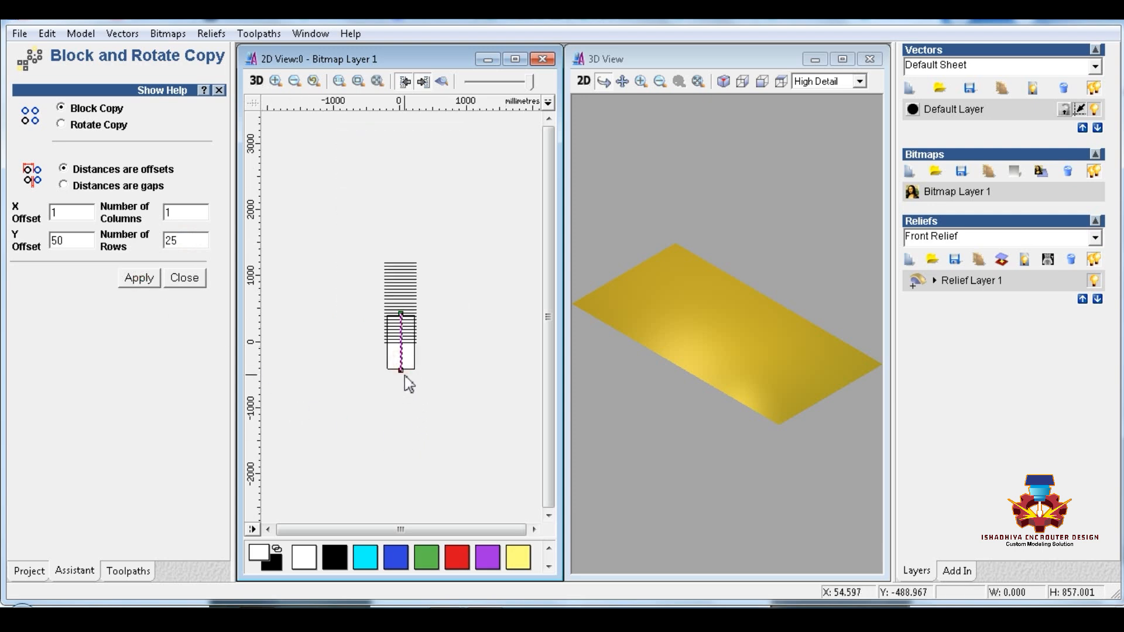
drag(401, 368, 344, 369)
drag(363, 239, 437, 374)
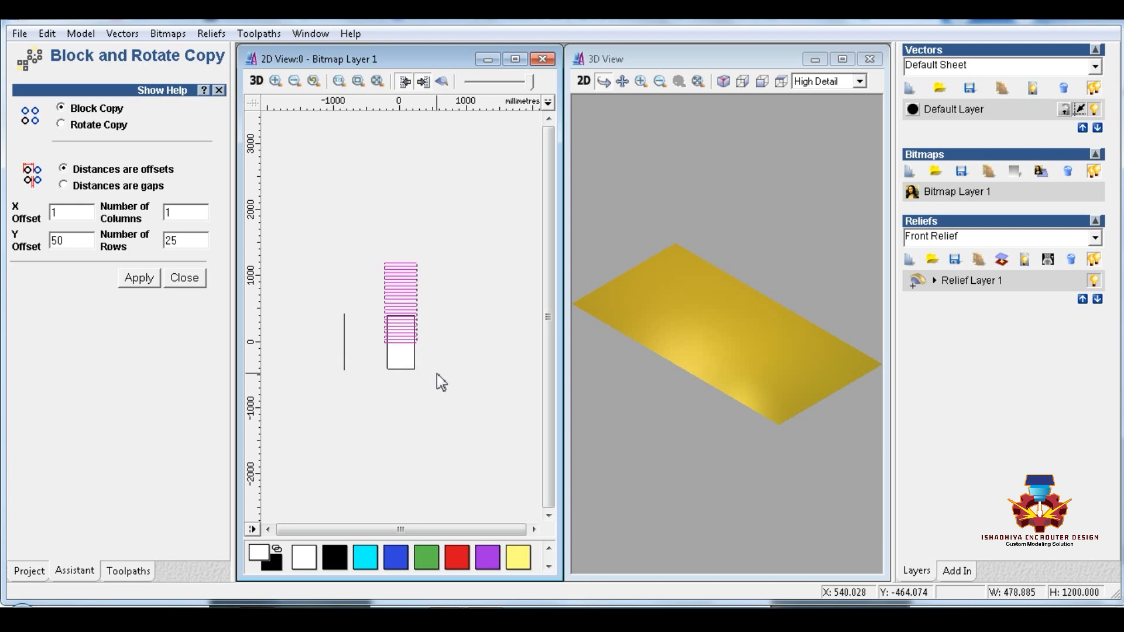
scroll(427, 372, up, 2)
scroll(407, 310, up, 2)
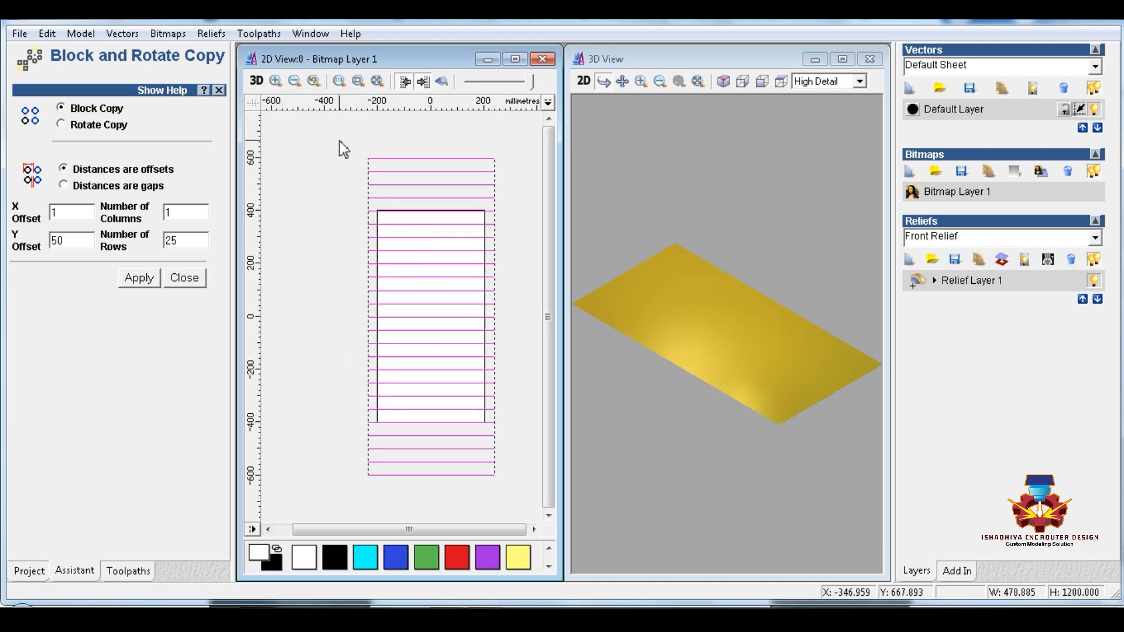
Delete the horizontal lines lying on or beyond the page's upper and lower edges
drag(341, 141, 515, 225)
key(Delete)
drag(331, 515, 525, 418)
key(Delete)
Group all remaining horizontal lines on the page into one vector group
drag(314, 170, 537, 479)
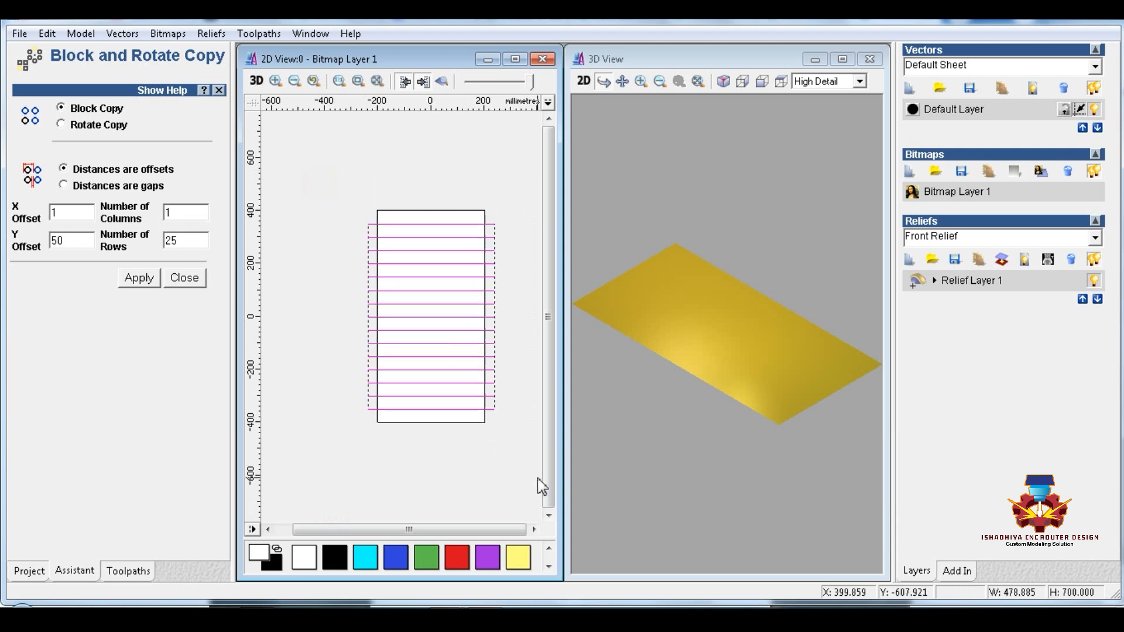
click(398, 475)
scroll(415, 293, down, 2)
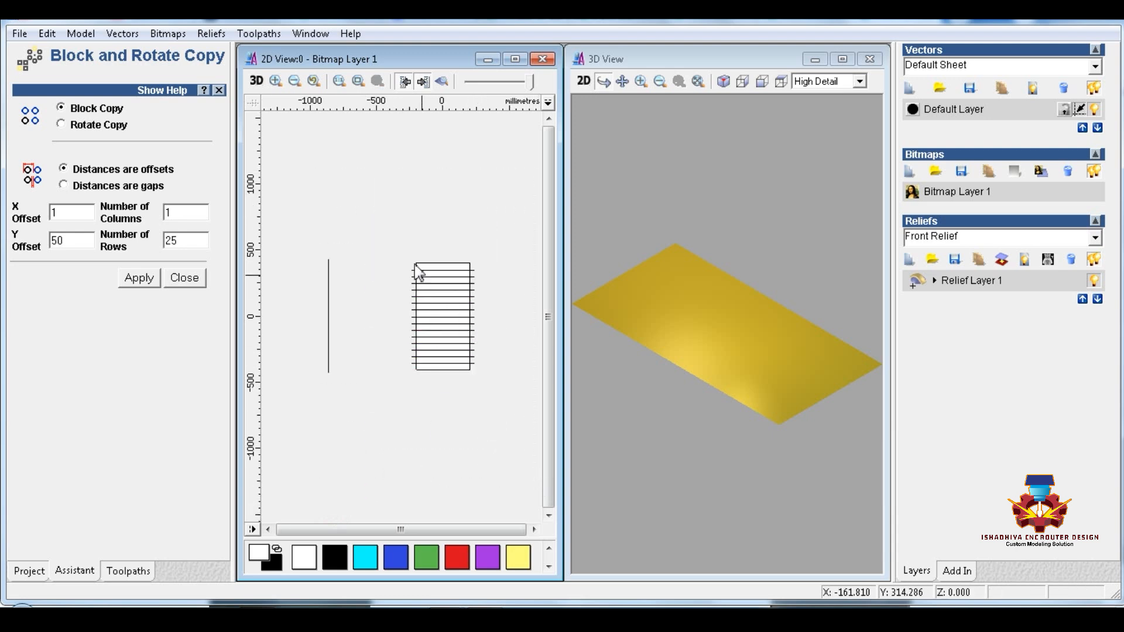
drag(365, 253, 532, 437)
right_click(470, 320)
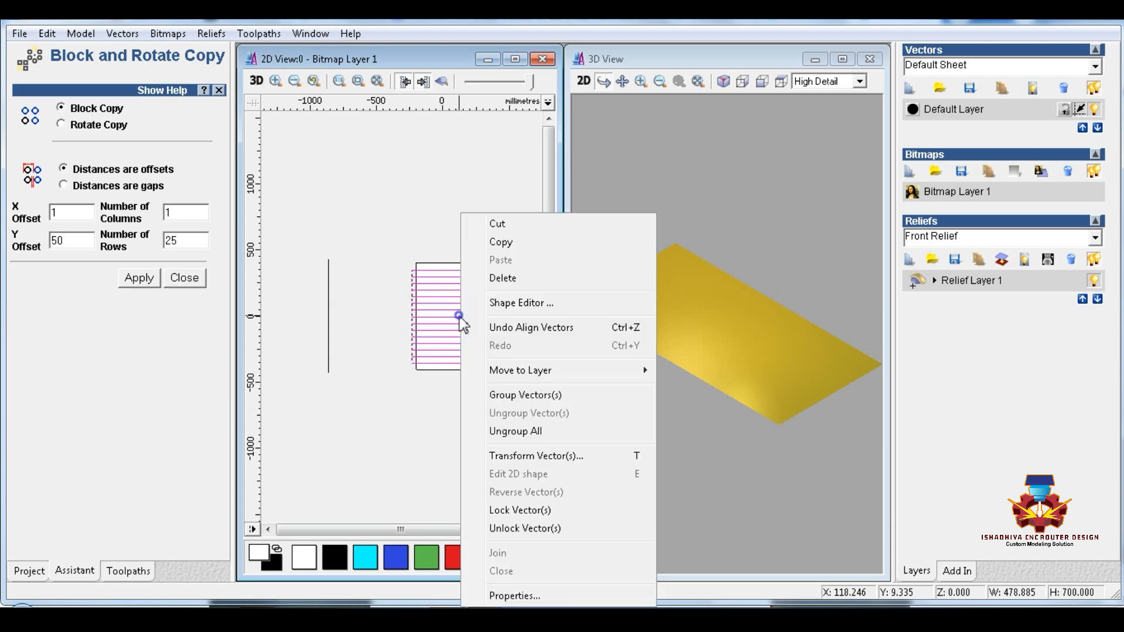
click(511, 397)
click(376, 271)
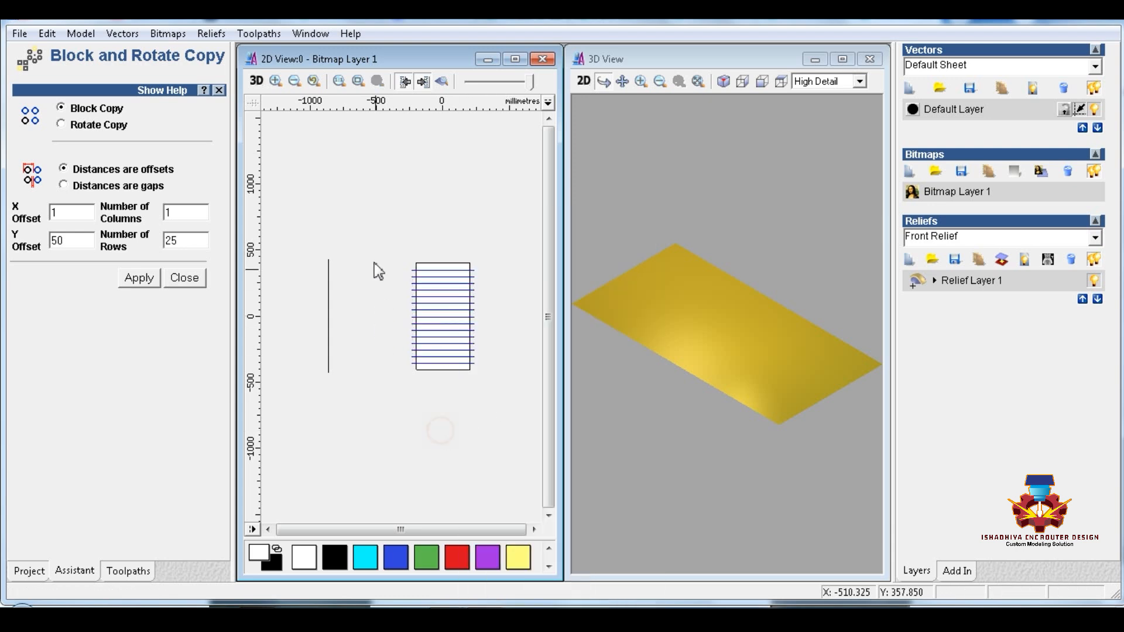
Block-copy the vertical line into 15 columns and 1 row with an X offset of 50 mm and Y offset of 1 mm
drag(370, 241, 301, 433)
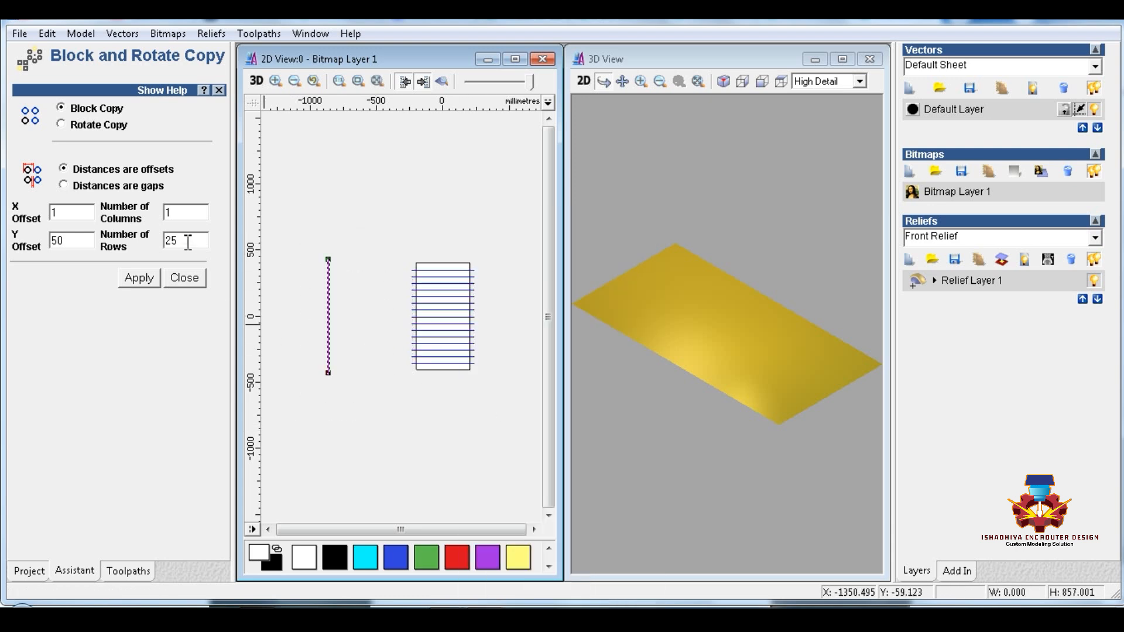
drag(187, 241, 152, 250)
text(1)
double_click(75, 240)
text(1)
text(50)
click(139, 277)
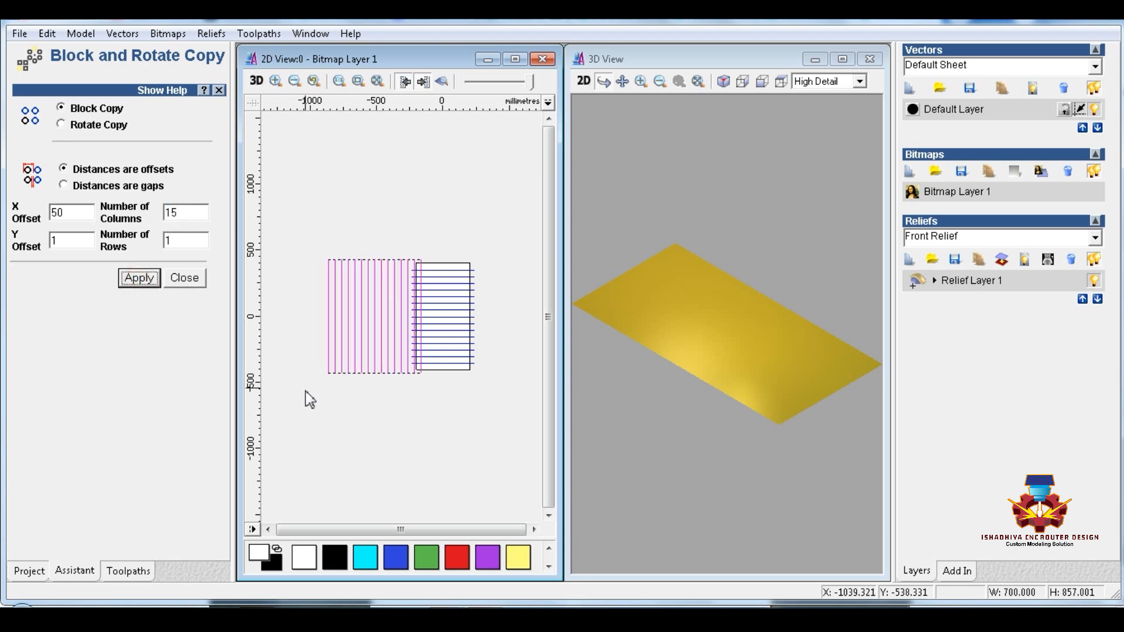
Centre the vertical lines on the page and delete those lying on or beyond its side edges
drag(306, 393, 430, 222)
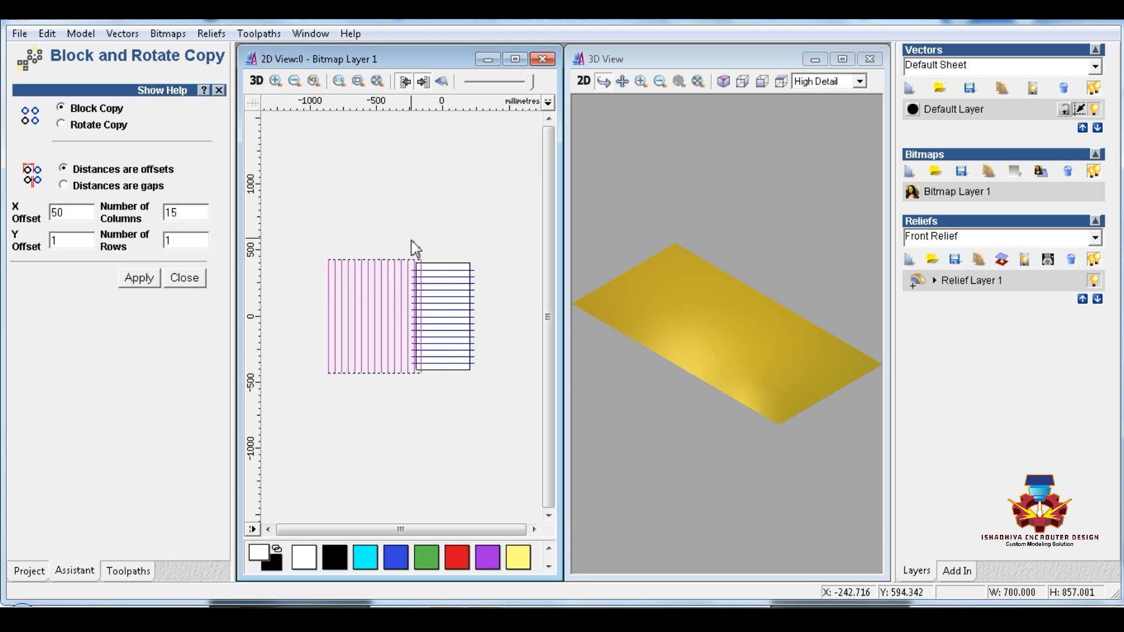
key(F9)
drag(369, 197, 424, 472)
key(Delete)
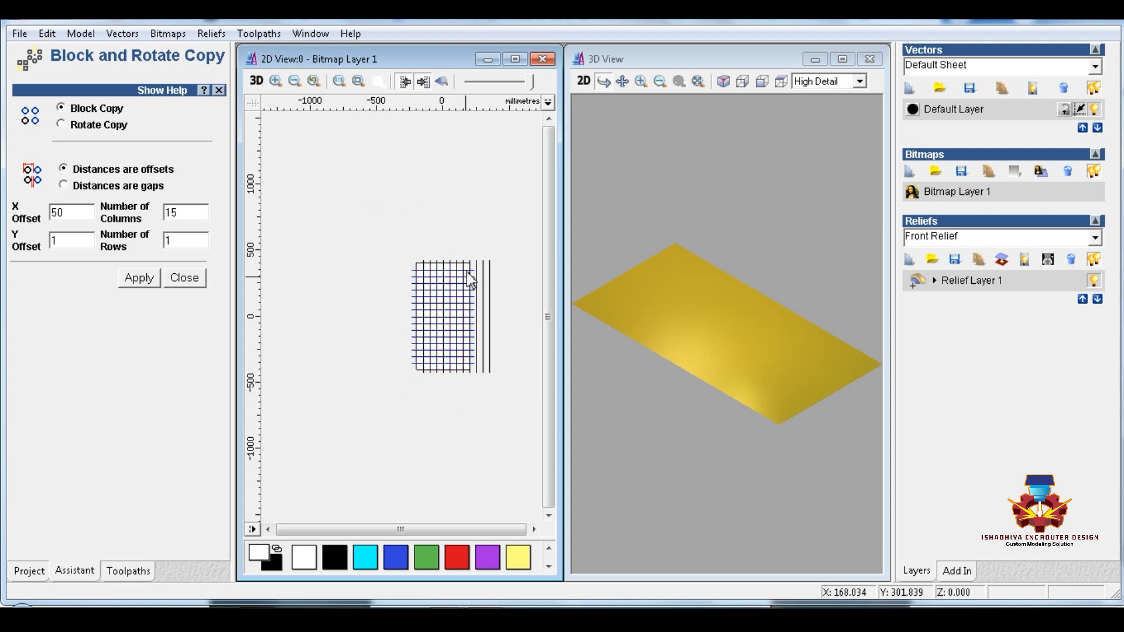
drag(503, 234, 474, 408)
key(Delete)
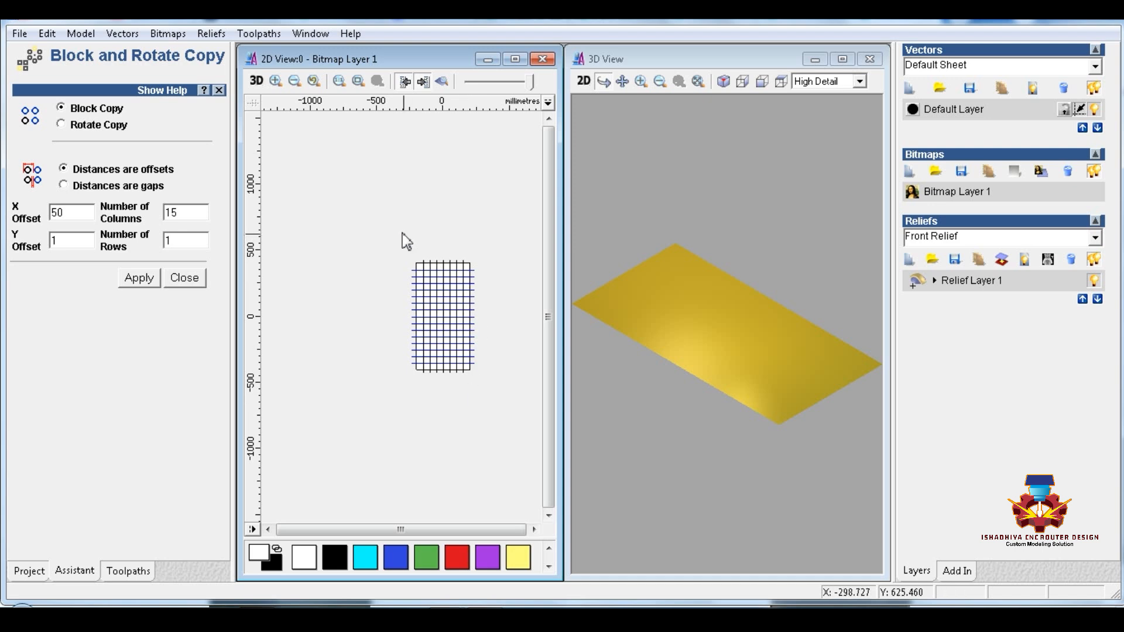
Group the remaining vertical lines into one vector group and finish the block copying
drag(402, 233, 471, 477)
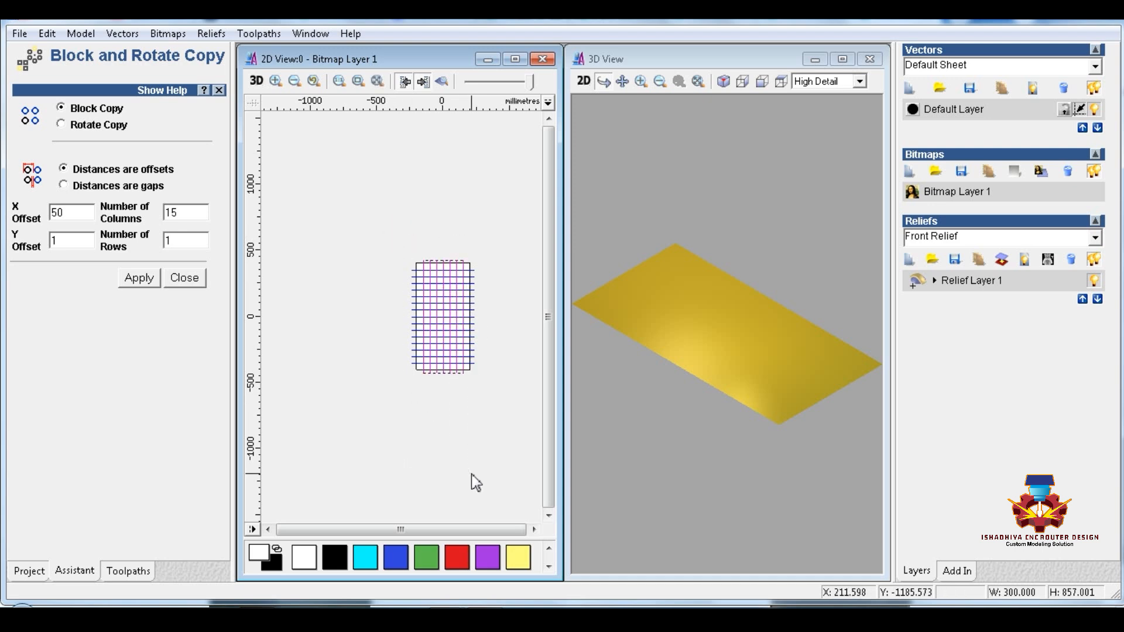
scroll(509, 217, up, 5)
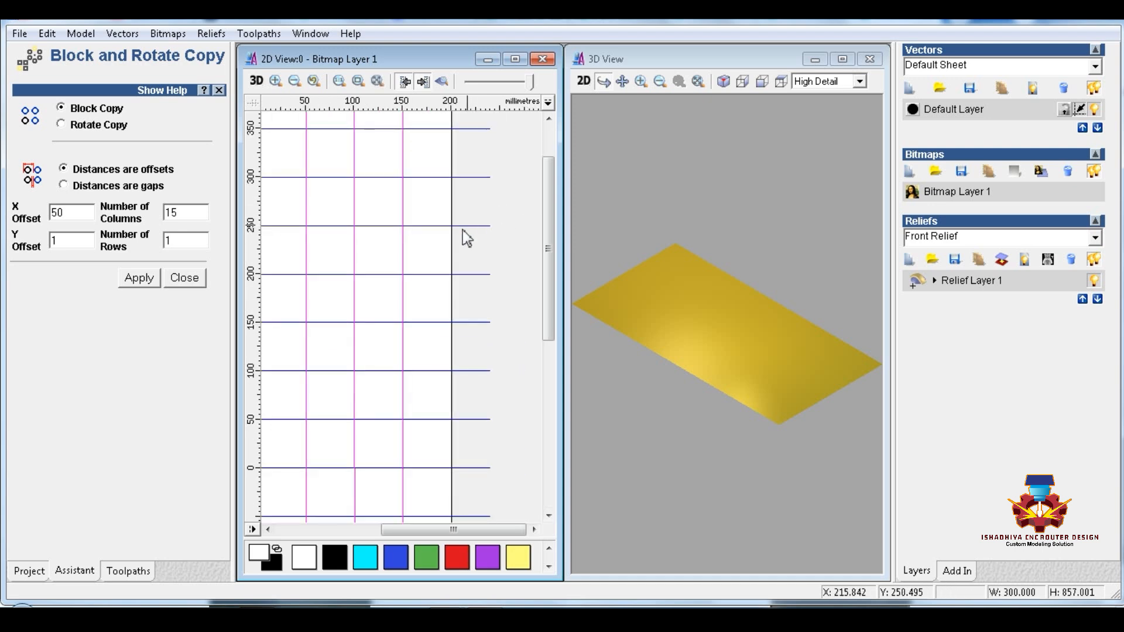
right_click(401, 234)
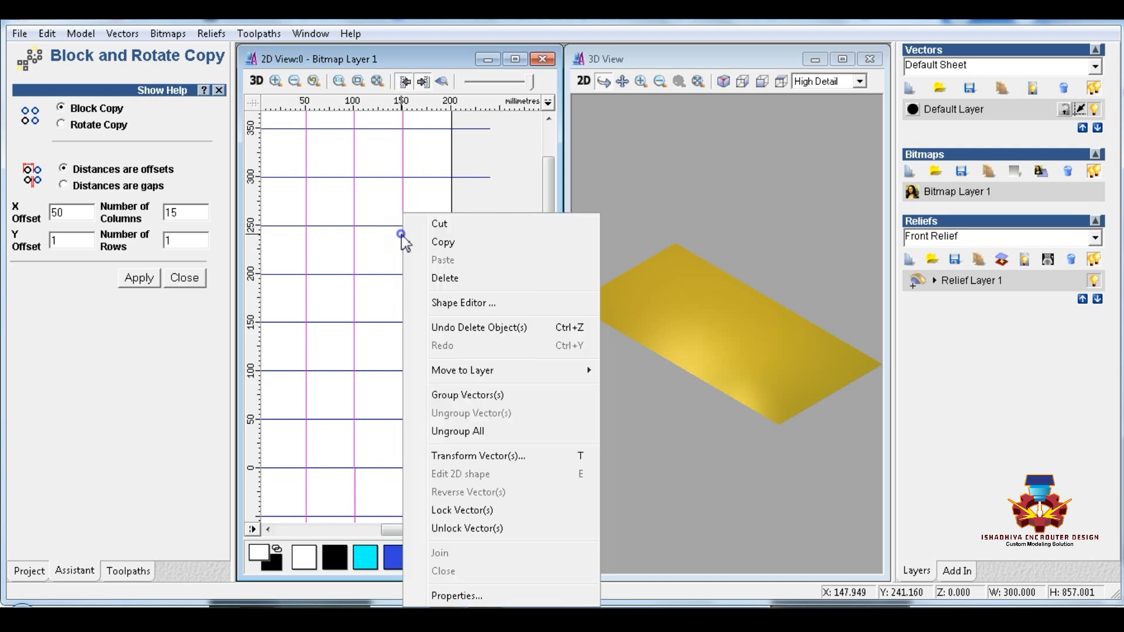
click(465, 397)
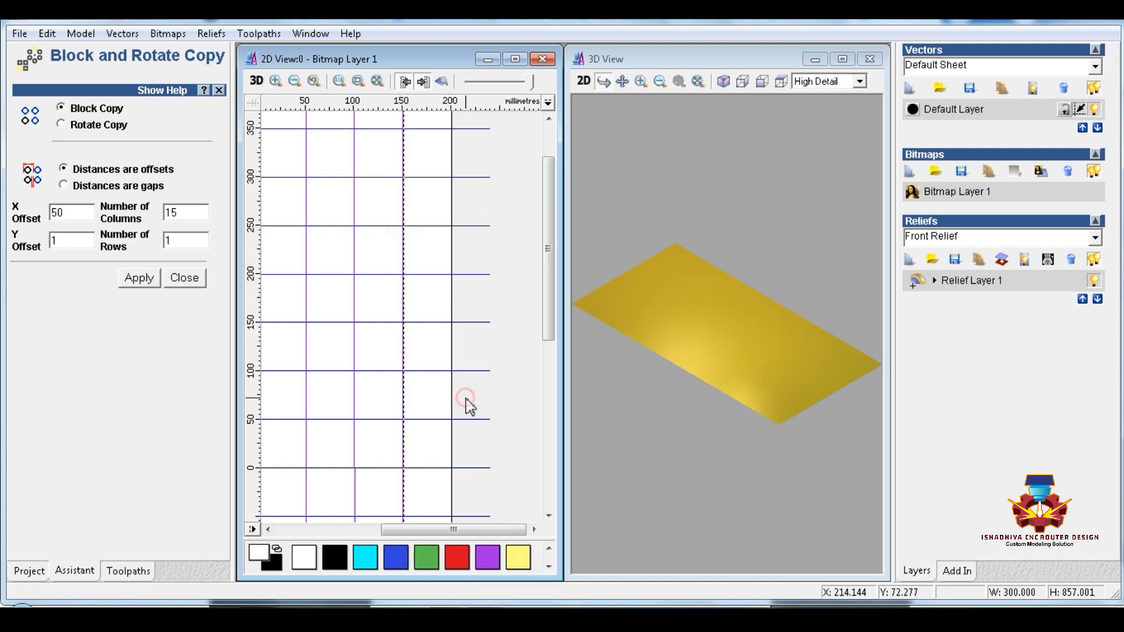
scroll(467, 404, down, 5)
click(306, 174)
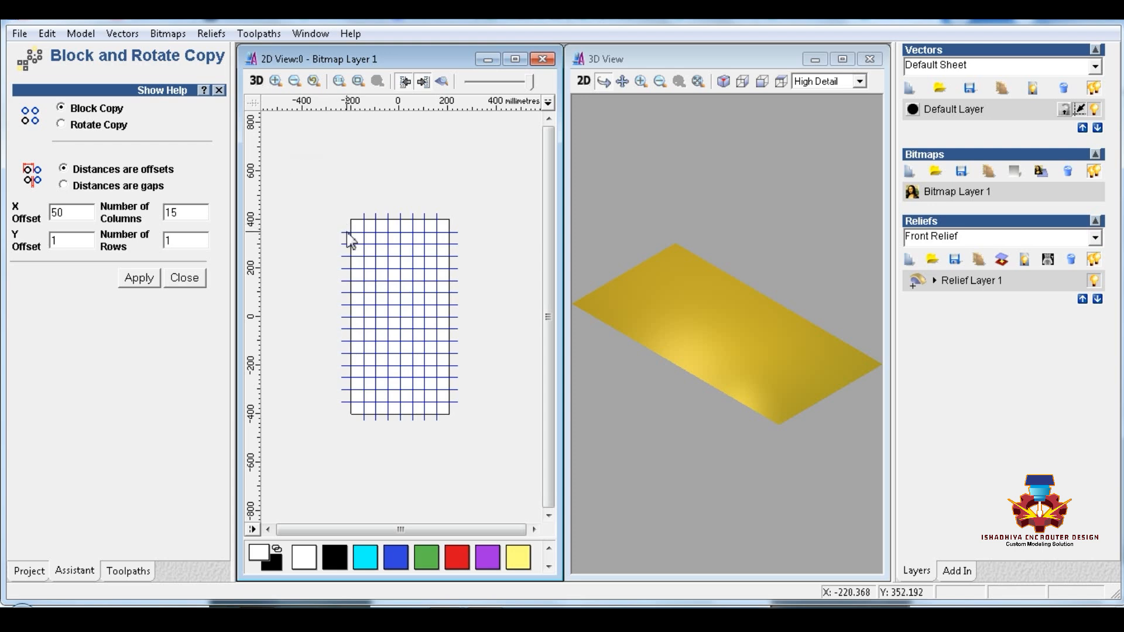
click(350, 238)
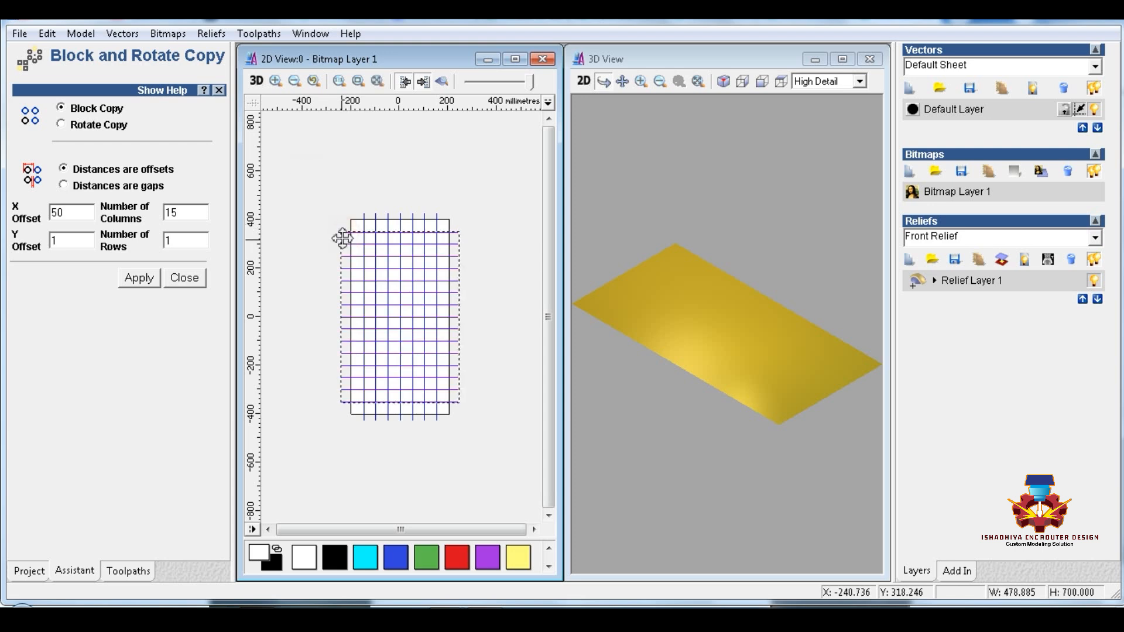
click(307, 255)
click(184, 277)
Draw a small horizontal rectangle, about 68 by 17 mm, beside the grid's left edge outside the page
scroll(374, 301, up, 2)
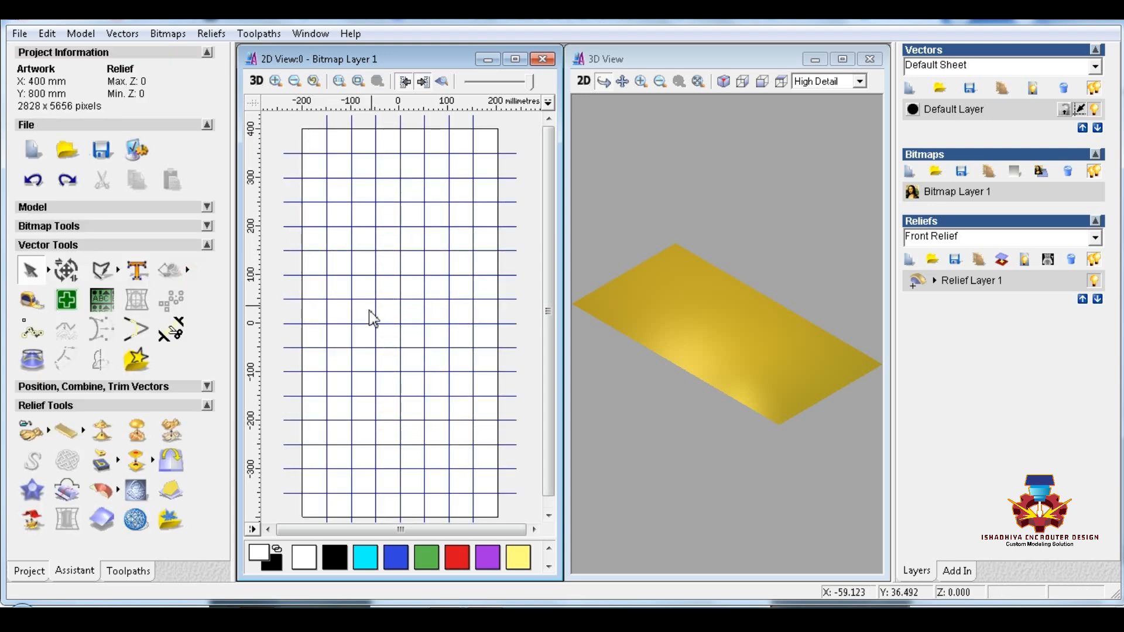
scroll(369, 323, down, 2)
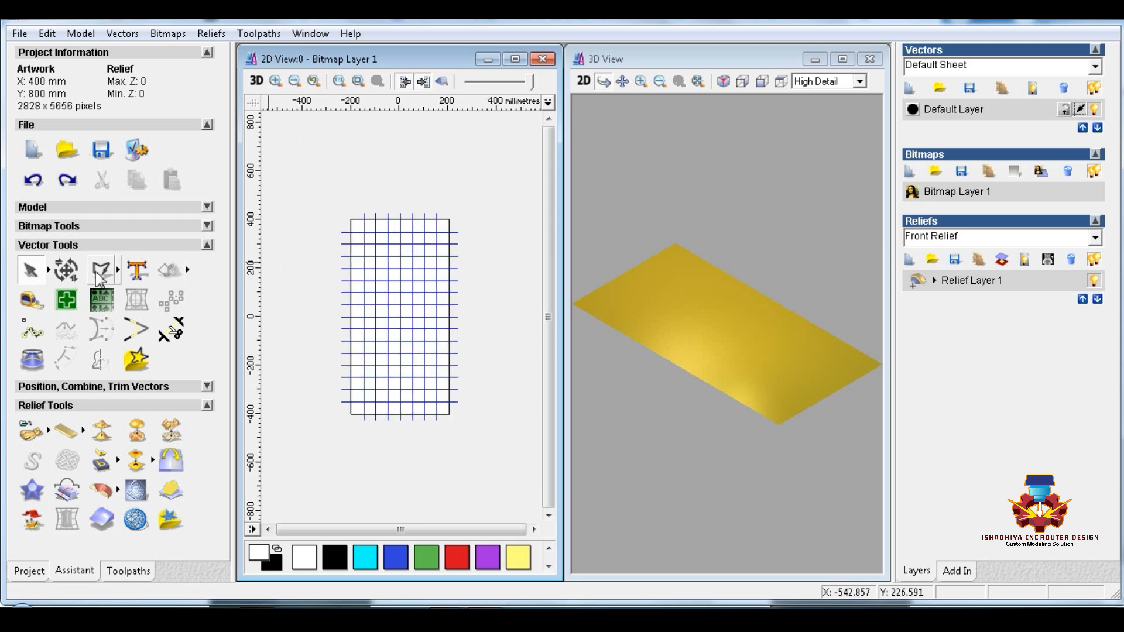
click(119, 271)
click(189, 267)
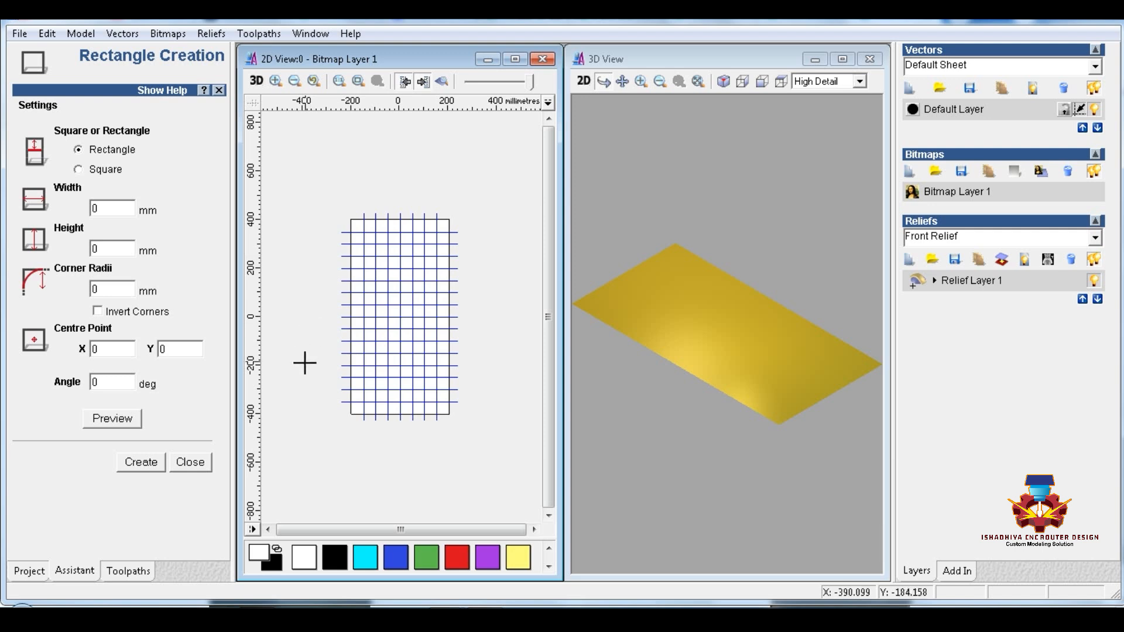
drag(323, 331, 342, 337)
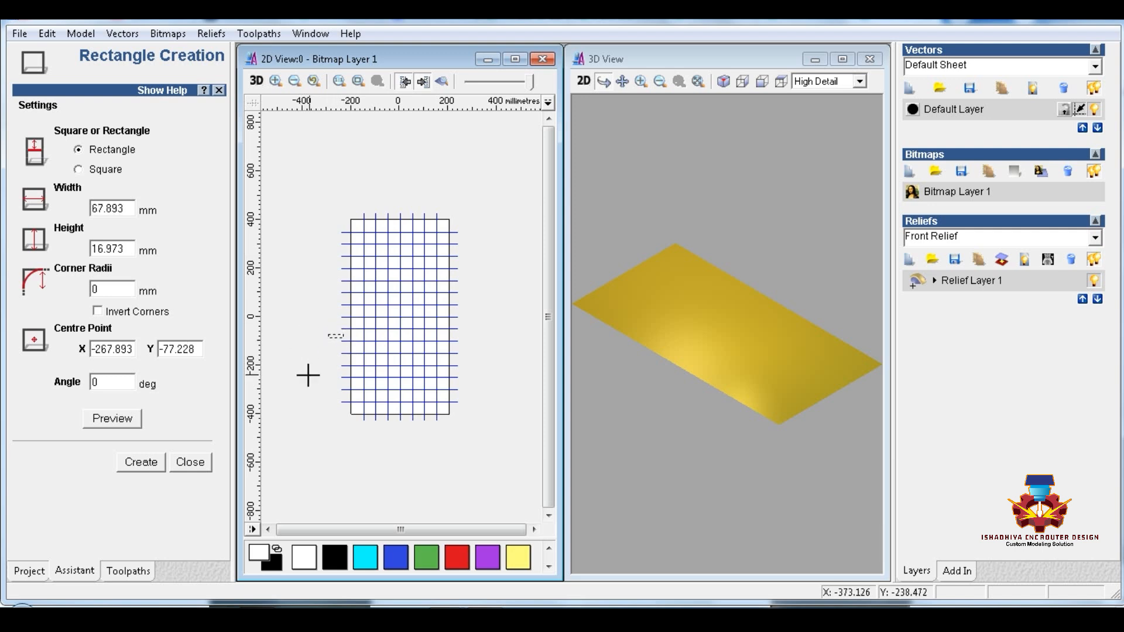
key(Escape)
Unlink width and height and resize the small rectangle beside the grid to 50 mm wide by 10 mm high
scroll(324, 338, up, 2)
scroll(275, 338, up, 1)
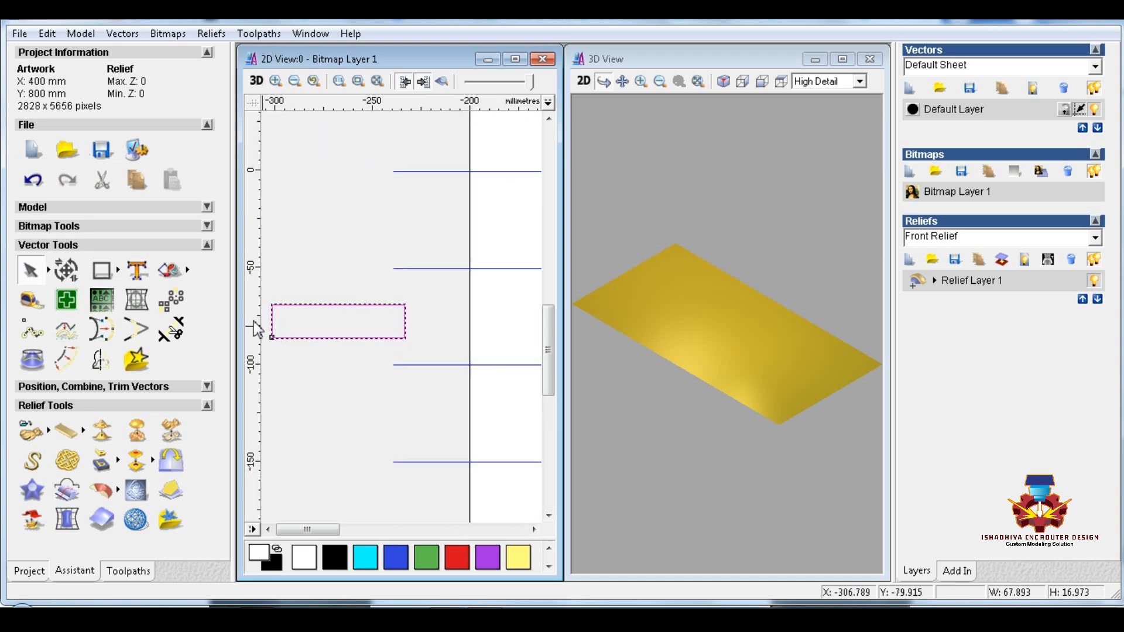
click(66, 270)
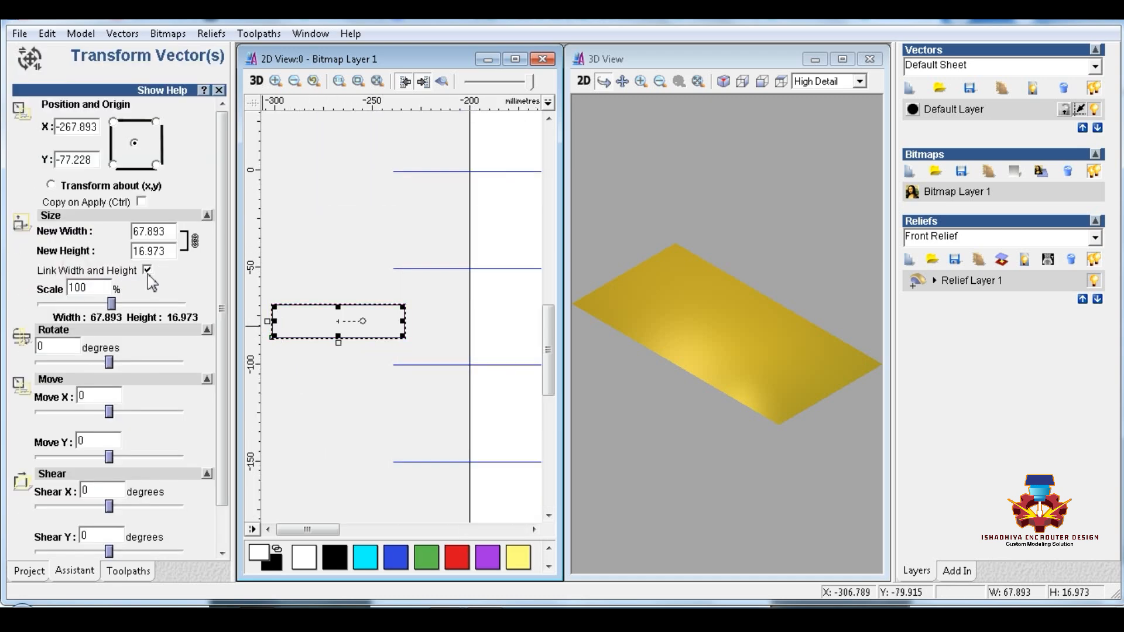
click(147, 269)
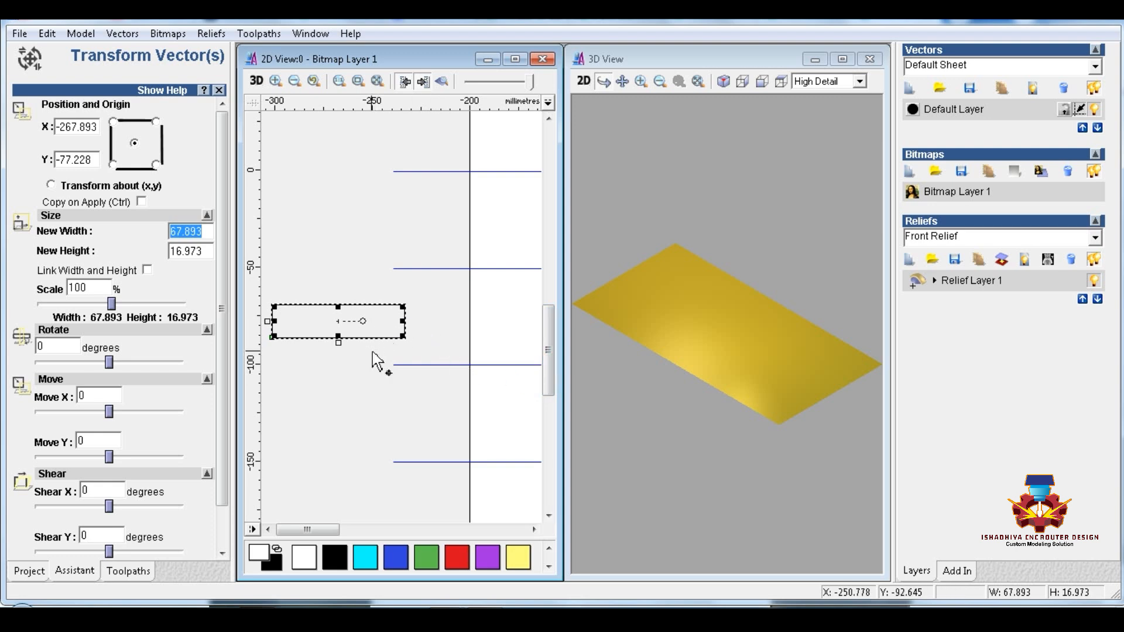
text(50)
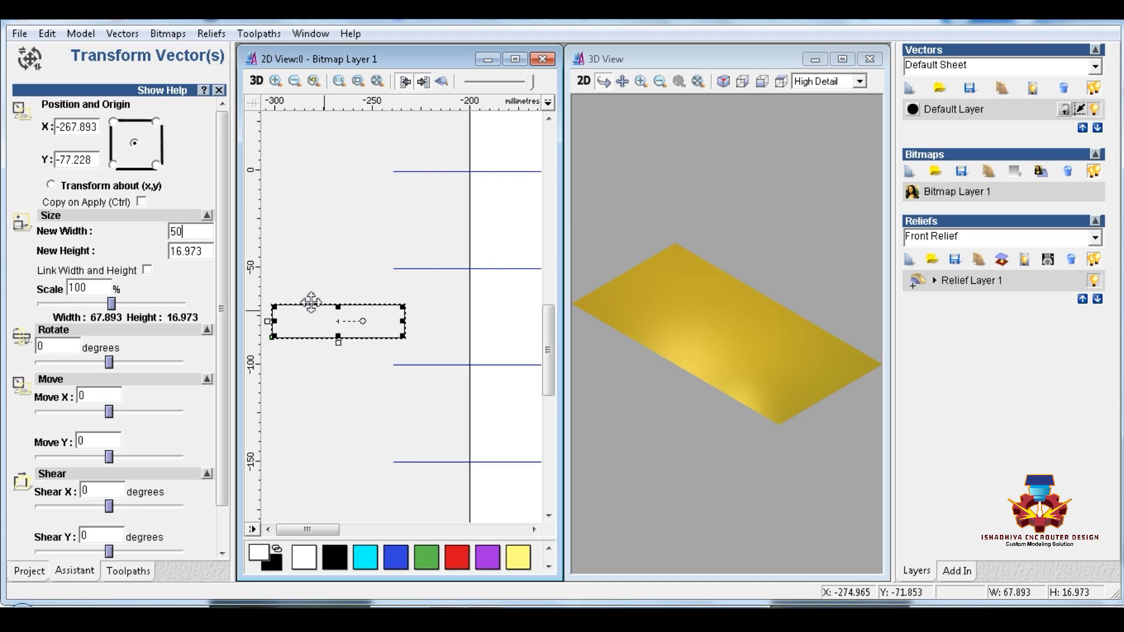
key(Tab)
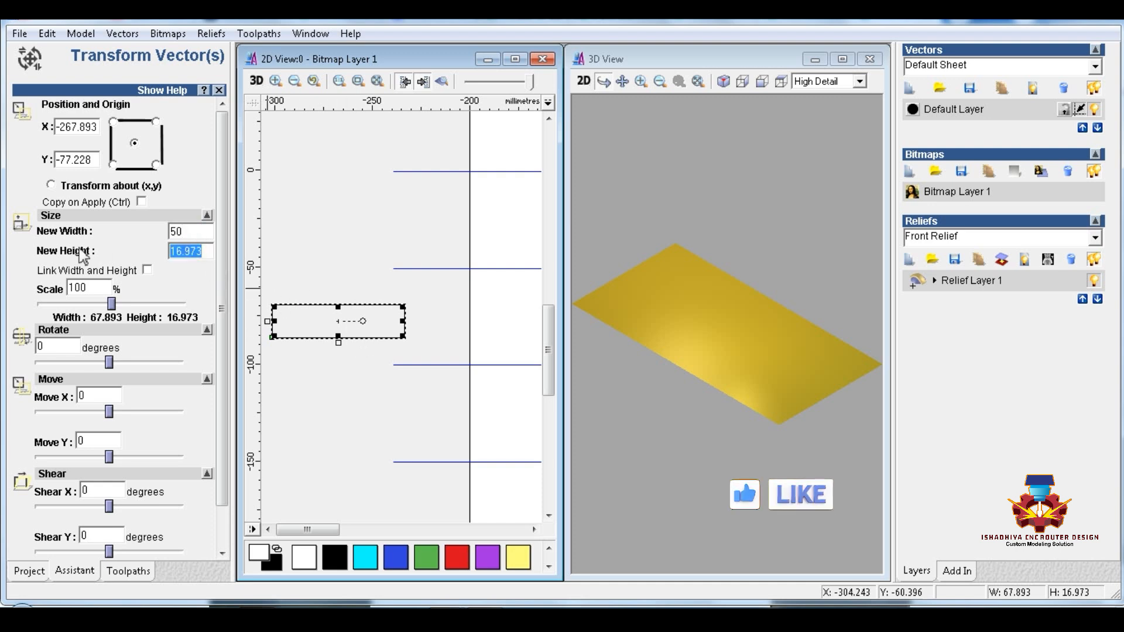
text(10)
scroll(136, 498, down, 1)
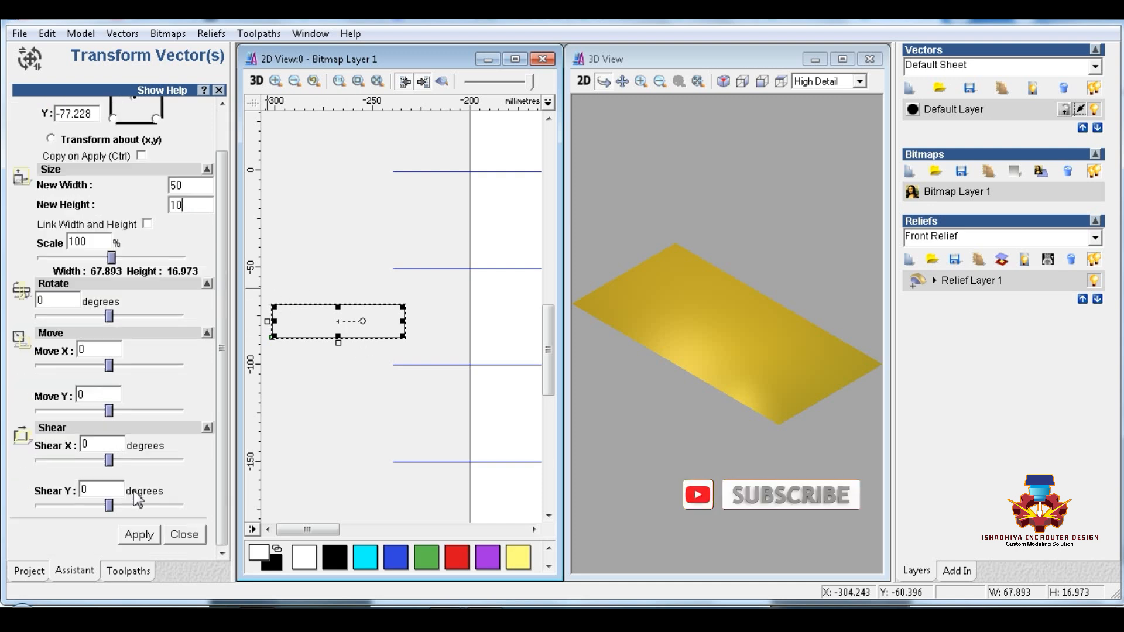
click(139, 534)
click(182, 535)
Move the small rectangle closer to the grid and resize it to 25 mm wide by 5 mm high with proportions unlinked
scroll(310, 474, down, 1)
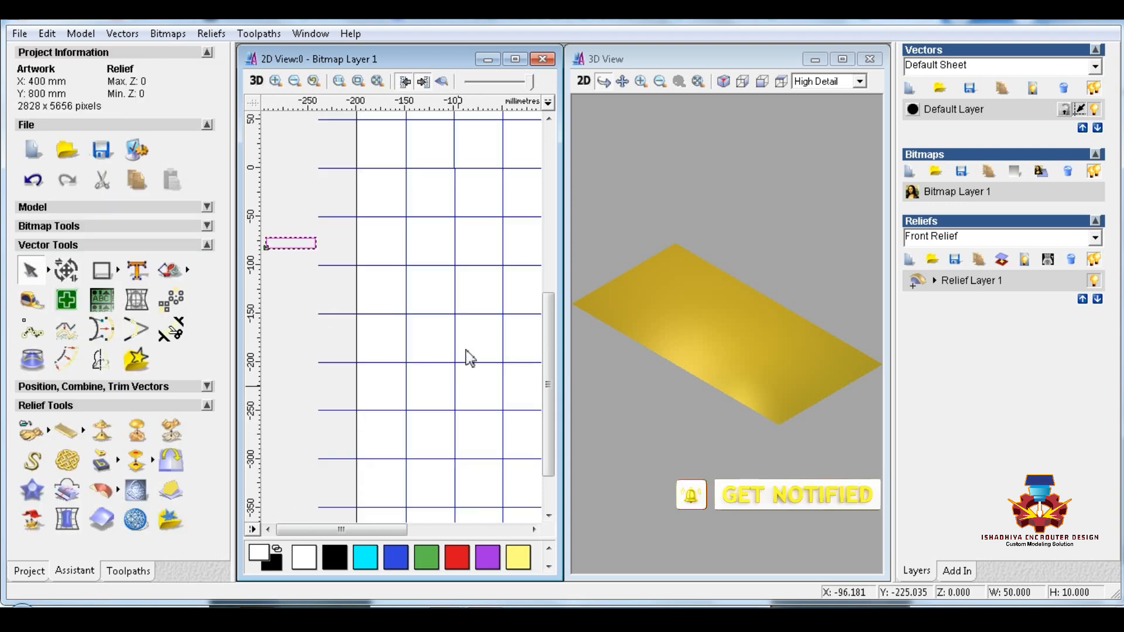
drag(280, 245, 327, 241)
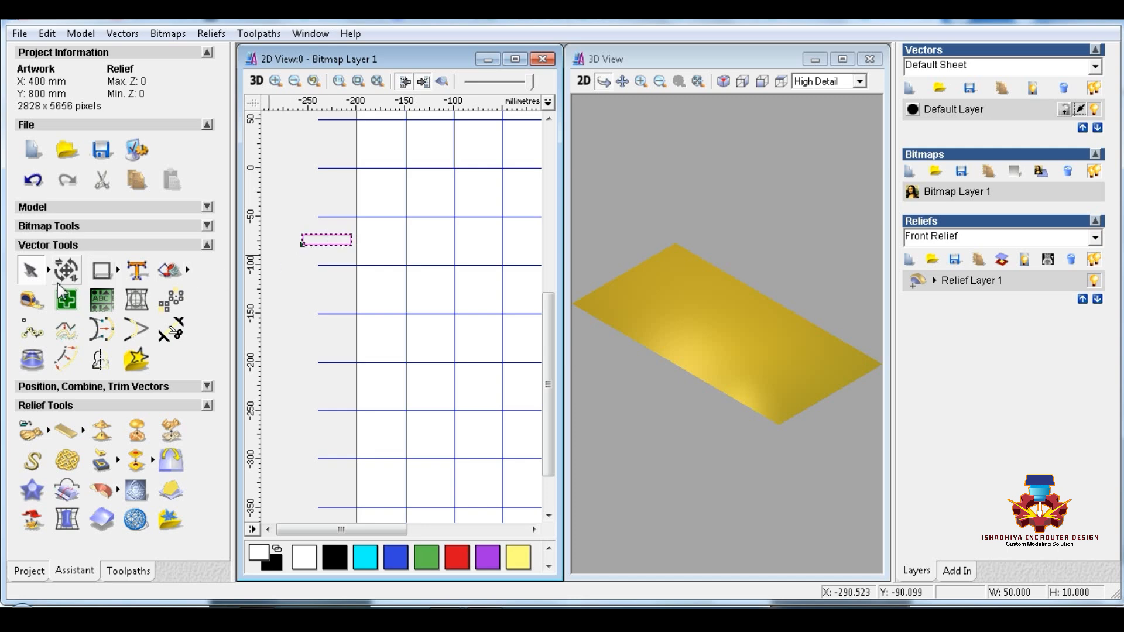
click(67, 270)
click(147, 270)
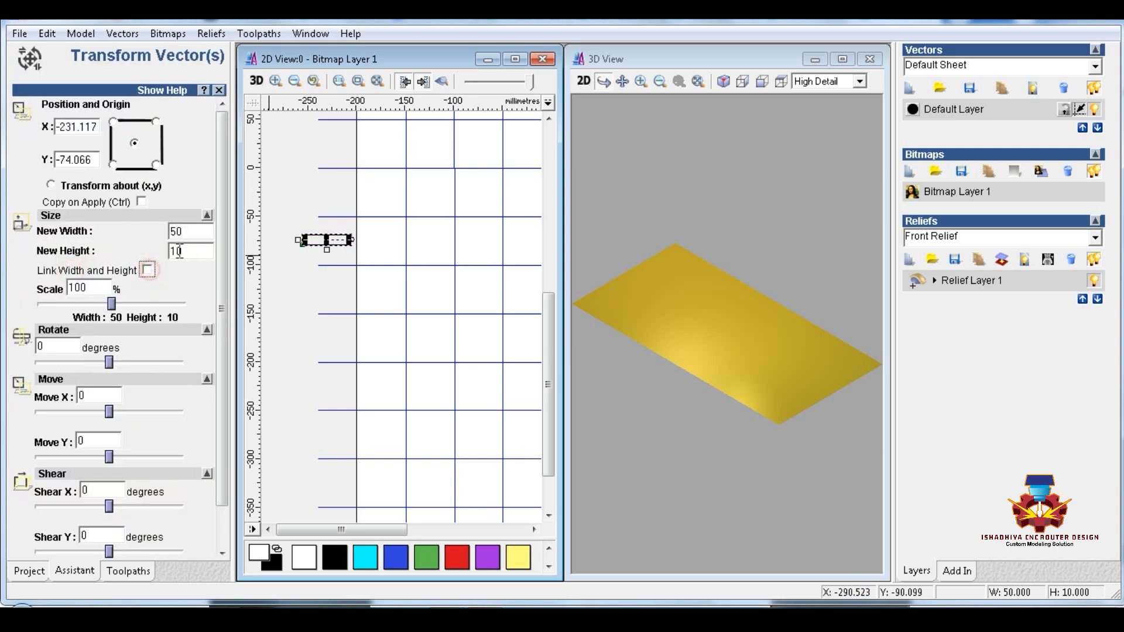
text(30)
key(Tab)
text(5)
scroll(141, 503, down, 1)
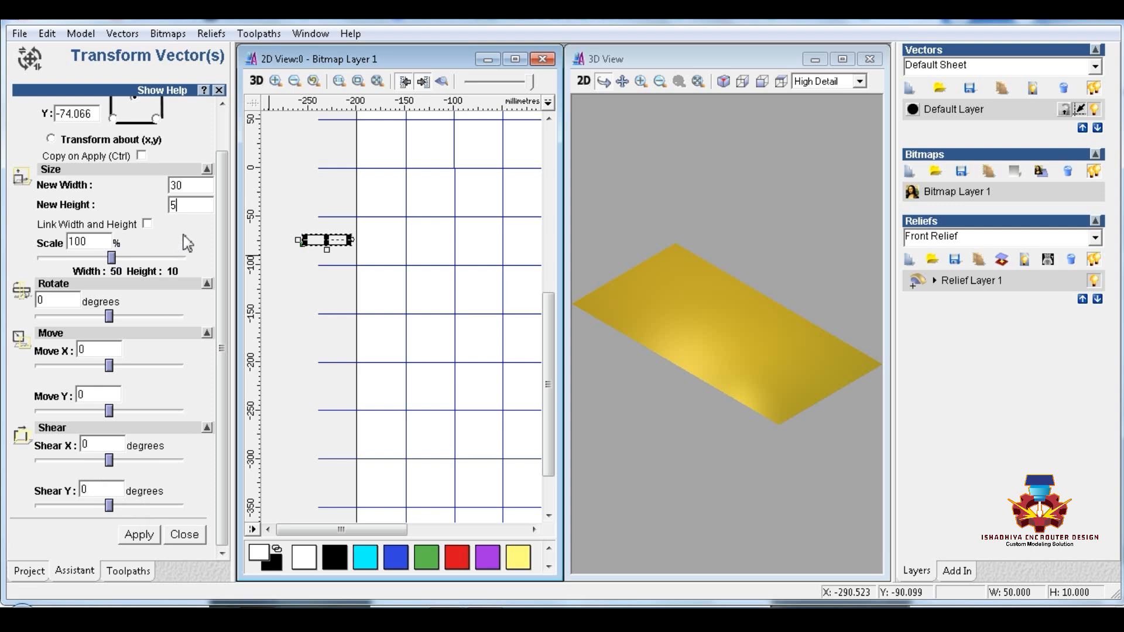
double_click(192, 186)
text(25)
click(139, 535)
click(174, 535)
Move the small rectangle across the first vertical grid line inside the page and place a copy across the next vertical line
click(296, 306)
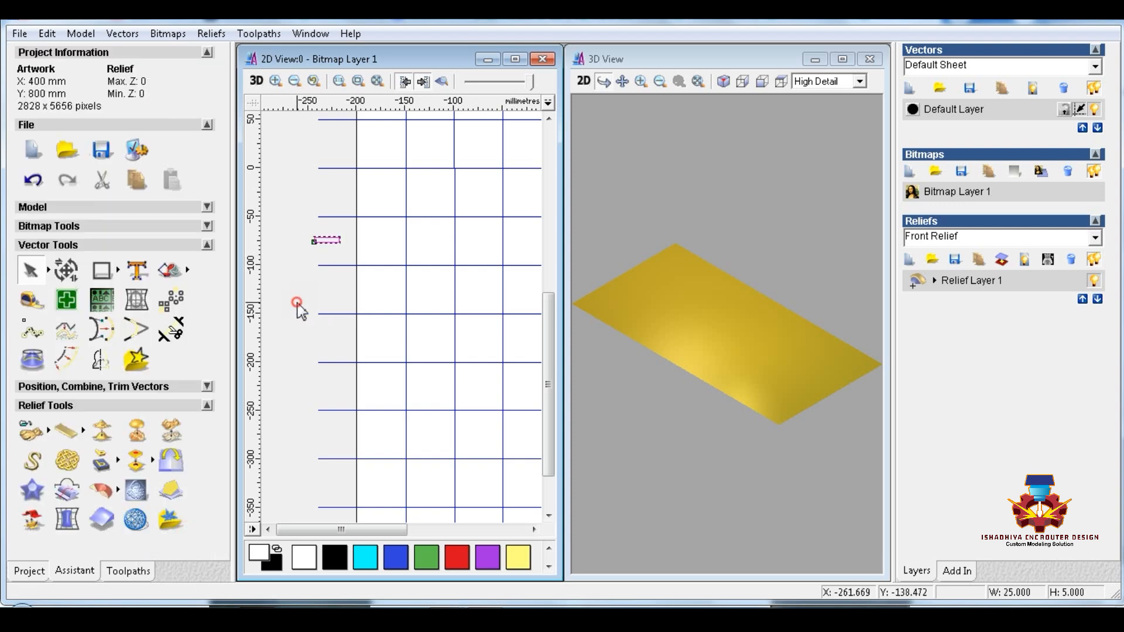
scroll(384, 258, up, 2)
click(296, 300)
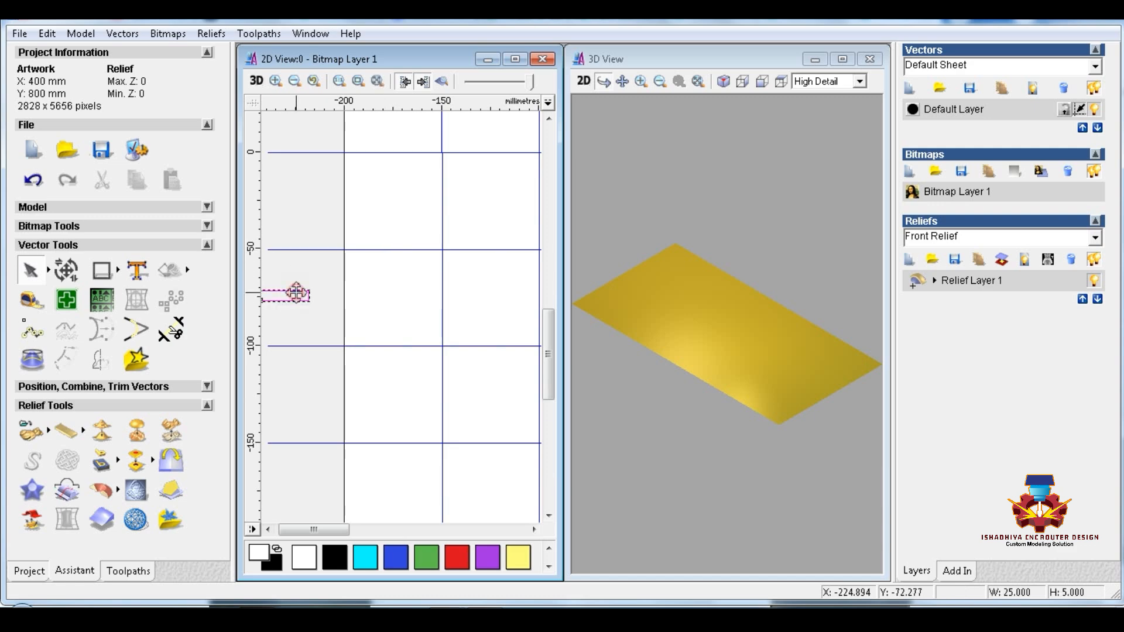
mouse_move(431, 308)
mouse_down()
mouse_move(449, 314)
mouse_move(439, 309)
mouse_up()
scroll(439, 309, down, 2)
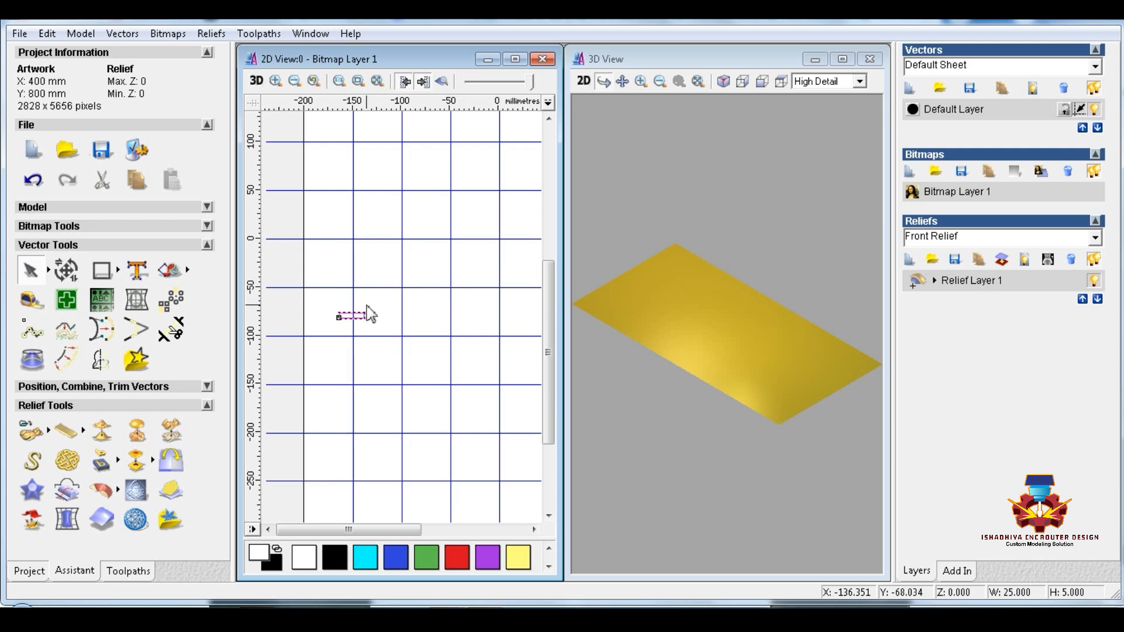
drag(356, 319, 398, 311)
scroll(398, 311, up, 2)
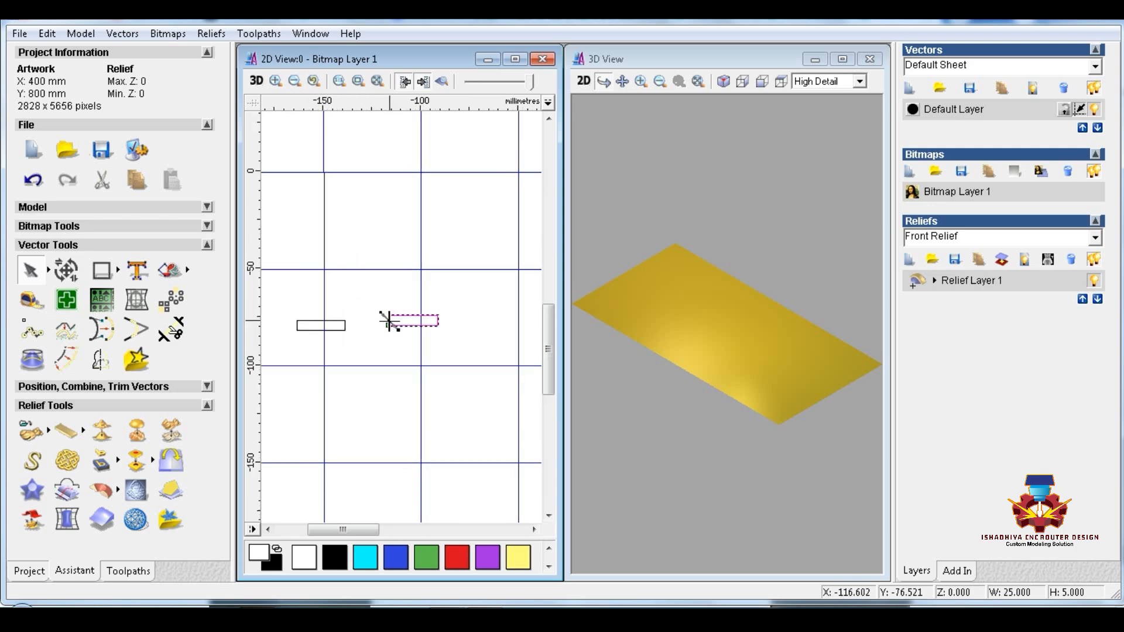
drag(289, 344, 475, 301)
scroll(426, 310, down, 4)
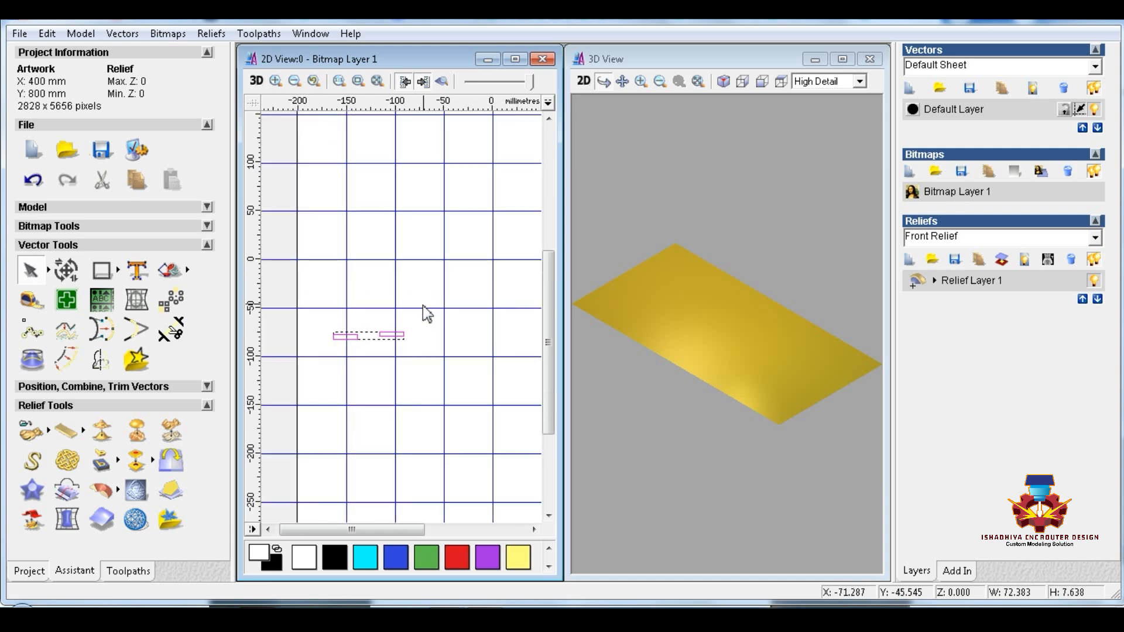
scroll(332, 331, up, 2)
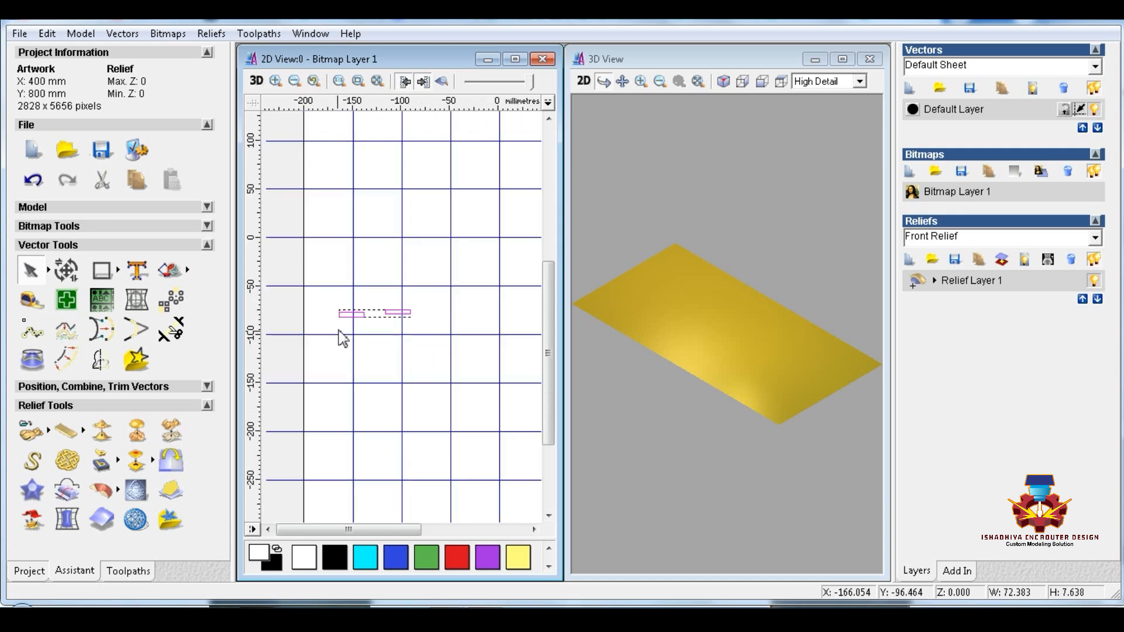
scroll(389, 327, down, 2)
scroll(289, 338, up, 2)
click(378, 330)
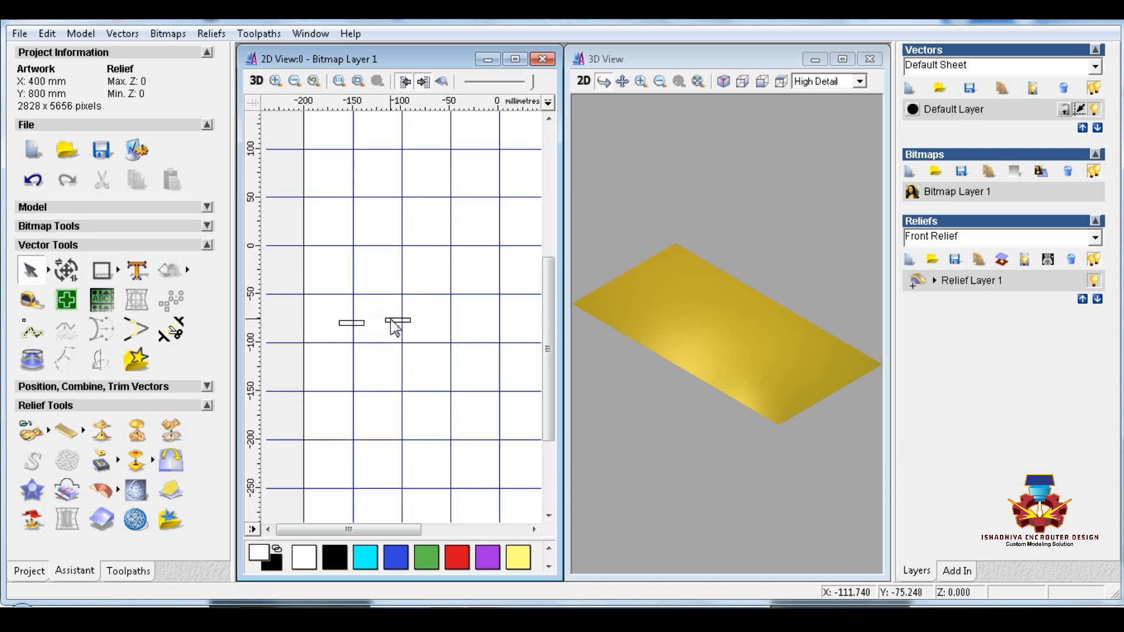
Delete the copied rectangle and move the remaining one back outside the page beside the grid
click(393, 320)
key(Delete)
click(348, 326)
drag(348, 325, 267, 325)
scroll(271, 323, down, 2)
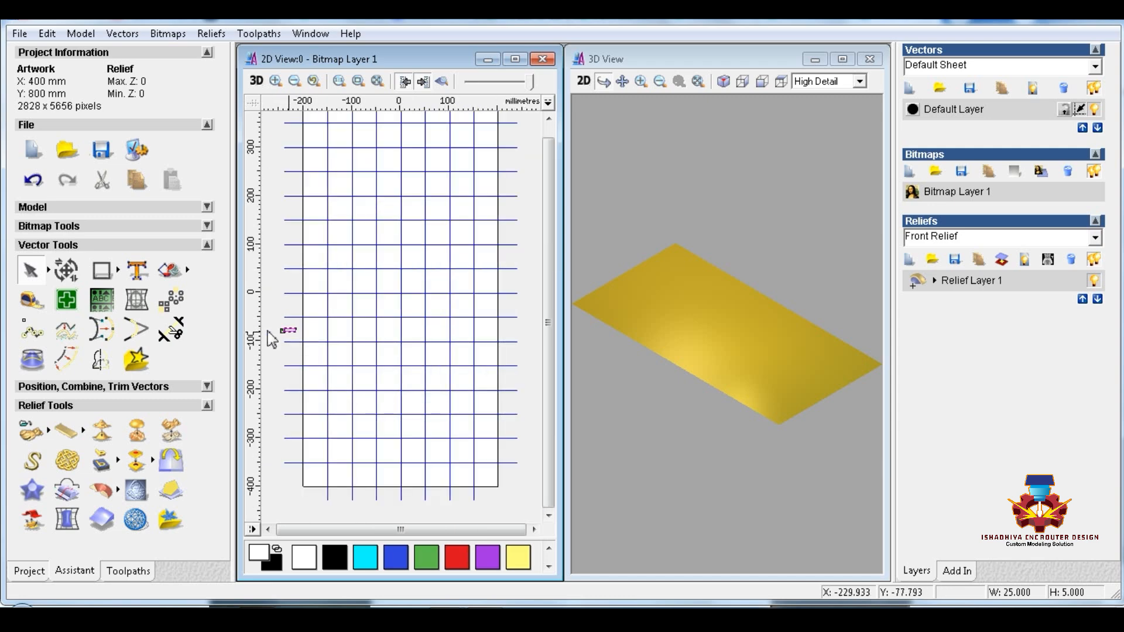
Shift the rectangle slightly clear of the grid lines and trace its two short sides and upper edge with an open polyline
scroll(266, 327, down, 1)
scroll(263, 331, up, 6)
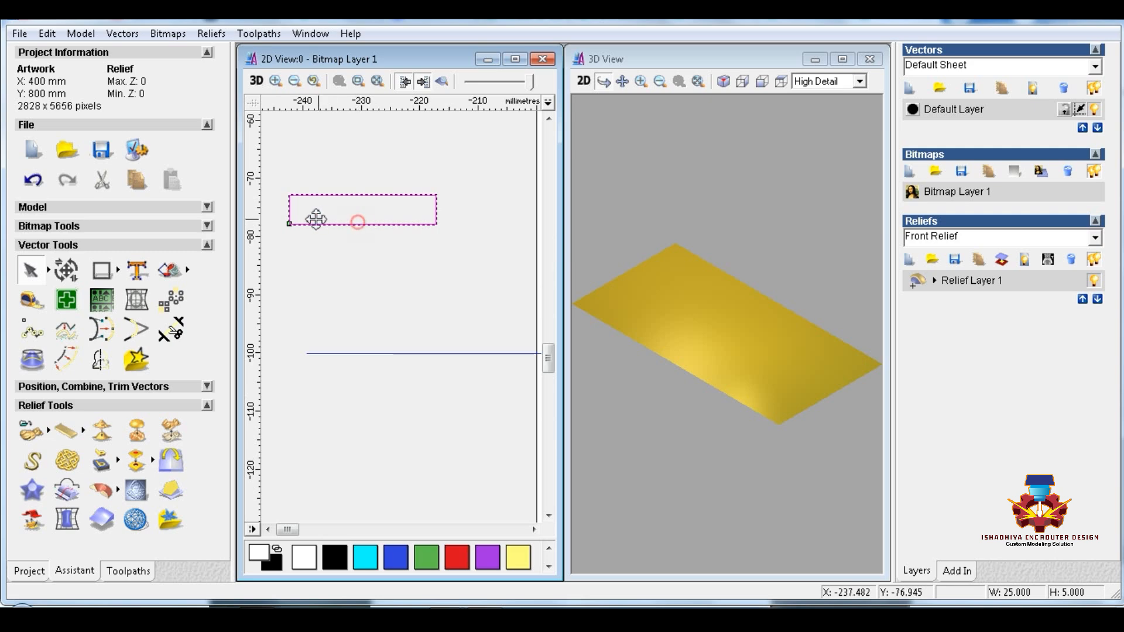
scroll(333, 249, down, 2)
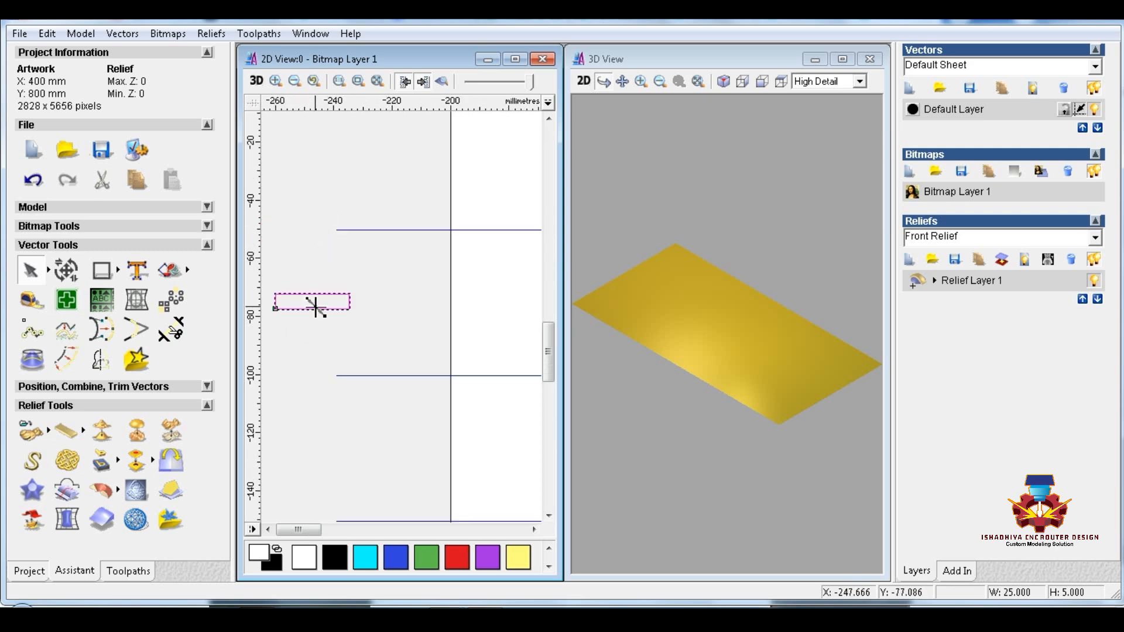
click(336, 334)
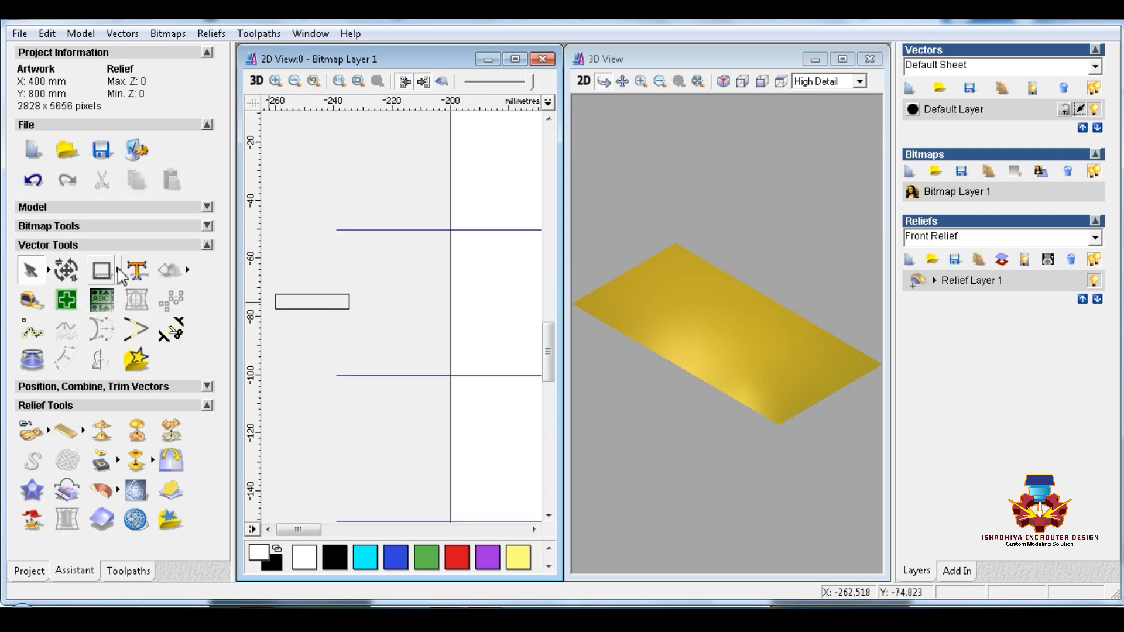
mouse_move(102, 270)
click(191, 271)
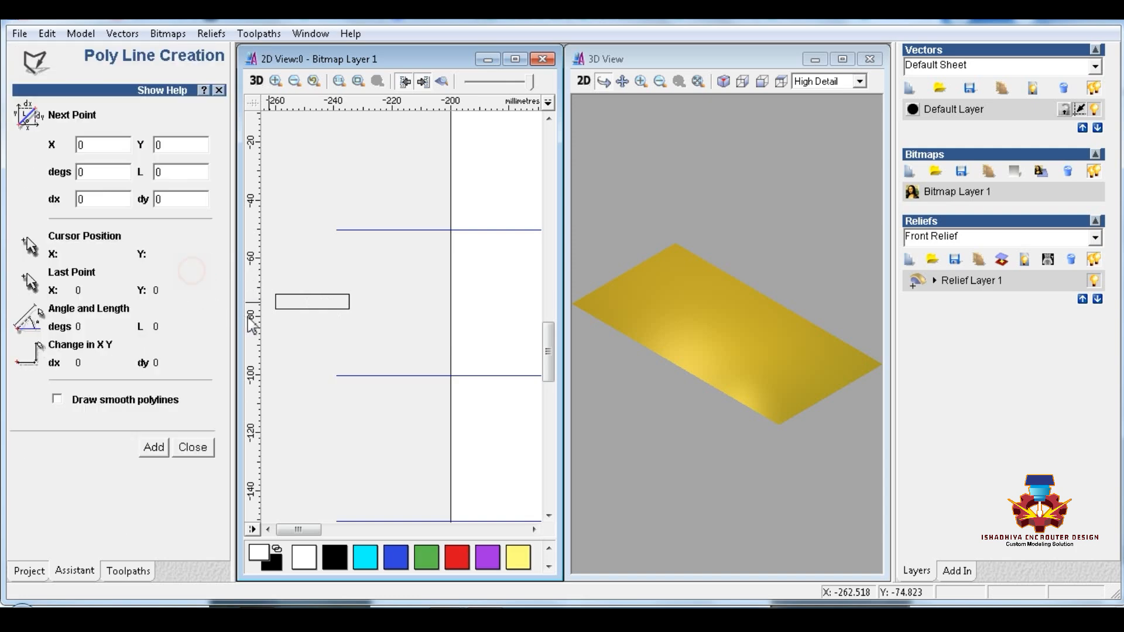
click(278, 310)
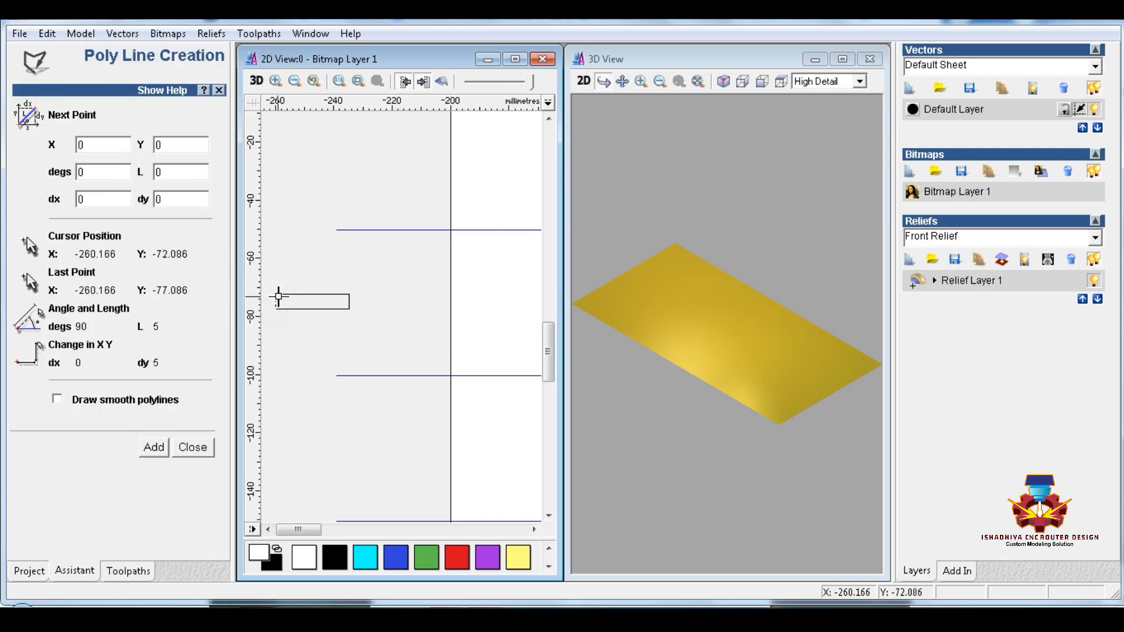
click(350, 294)
key(Escape)
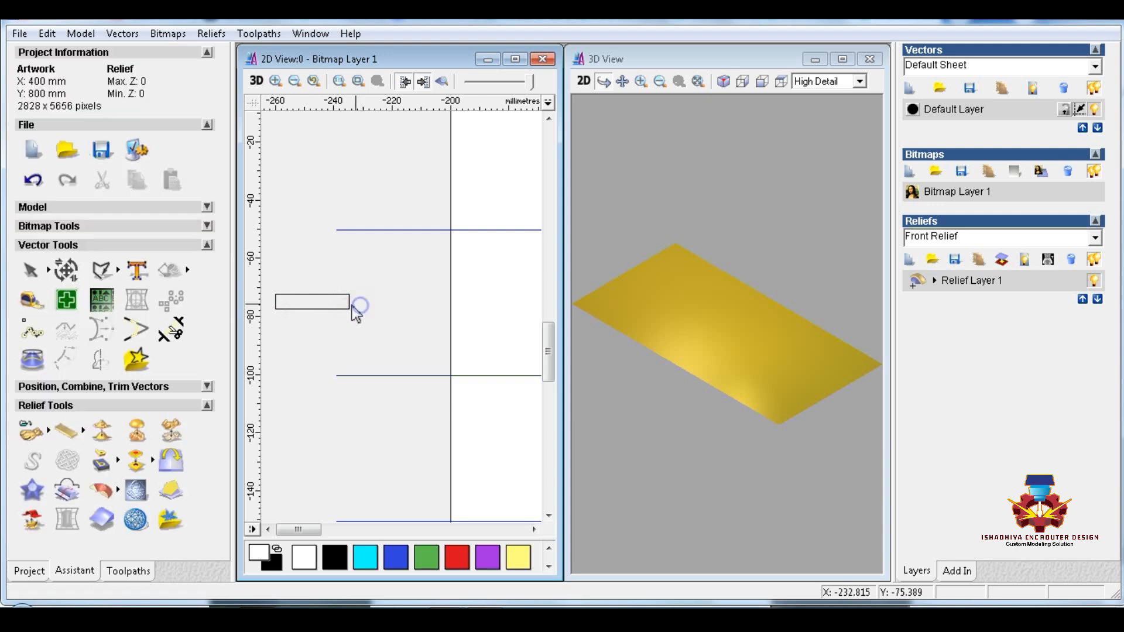
Delete the original rectangle and place a copy of the open three-sided polyline just above it
click(333, 311)
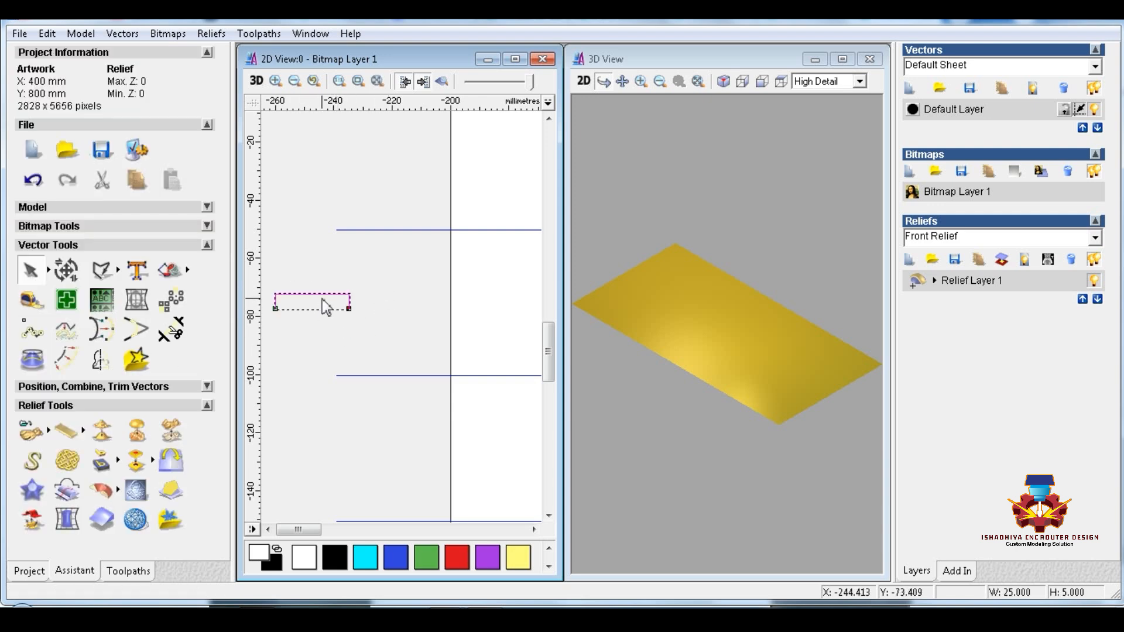
drag(325, 306, 316, 272)
click(305, 308)
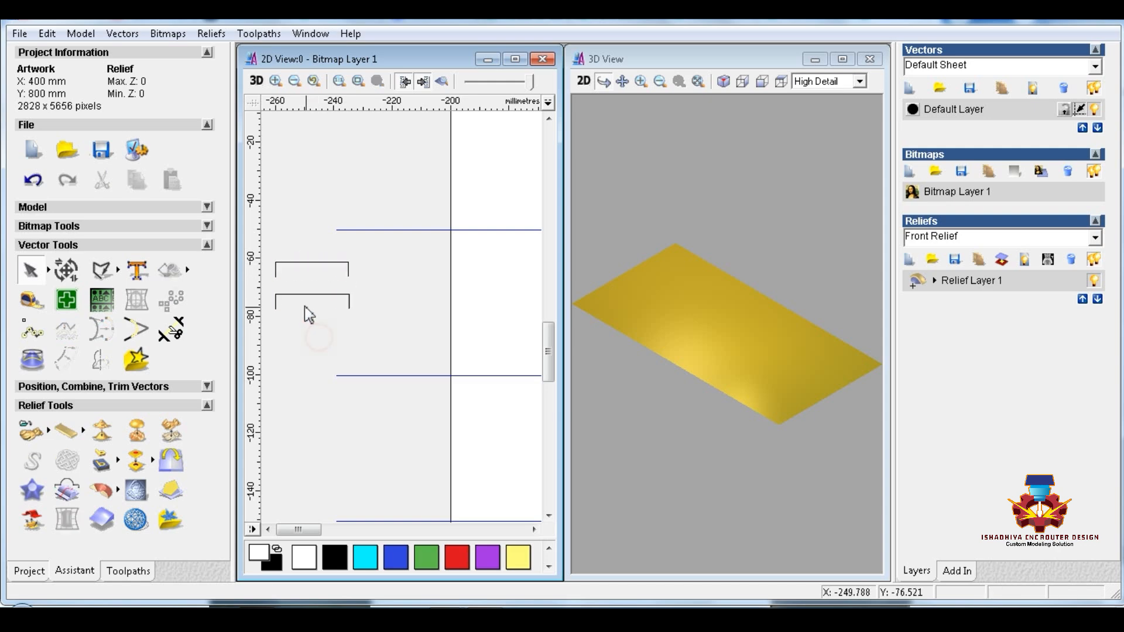
Convert the lower polyline's upper span to a bezier in node editing and nudge its two upper corner nodes inward
scroll(283, 303, up, 2)
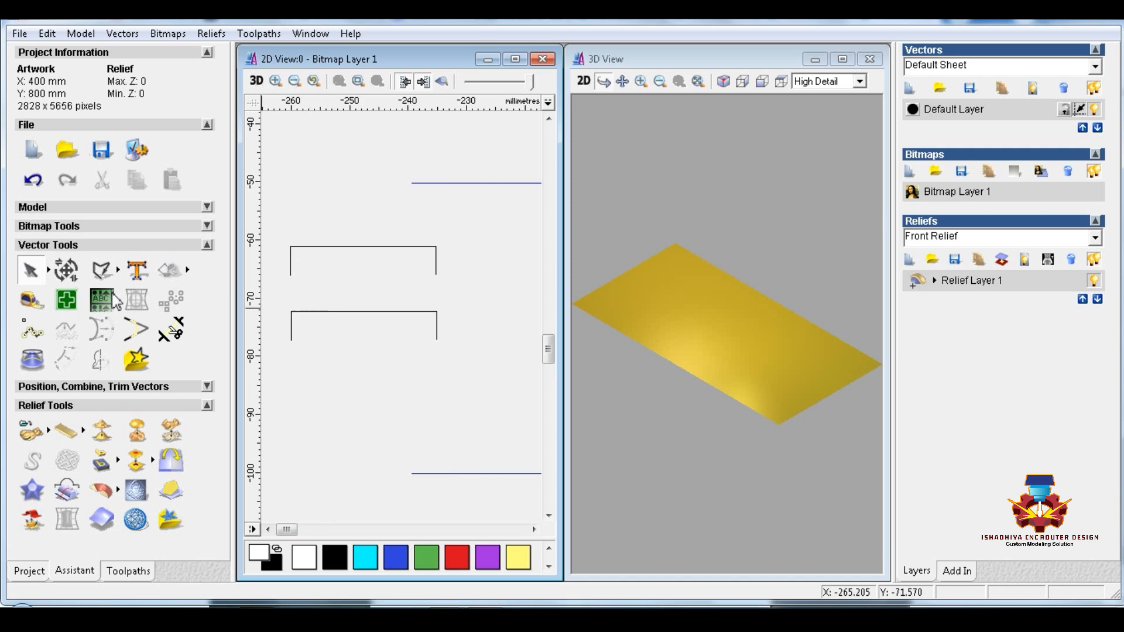
click(49, 270)
click(88, 272)
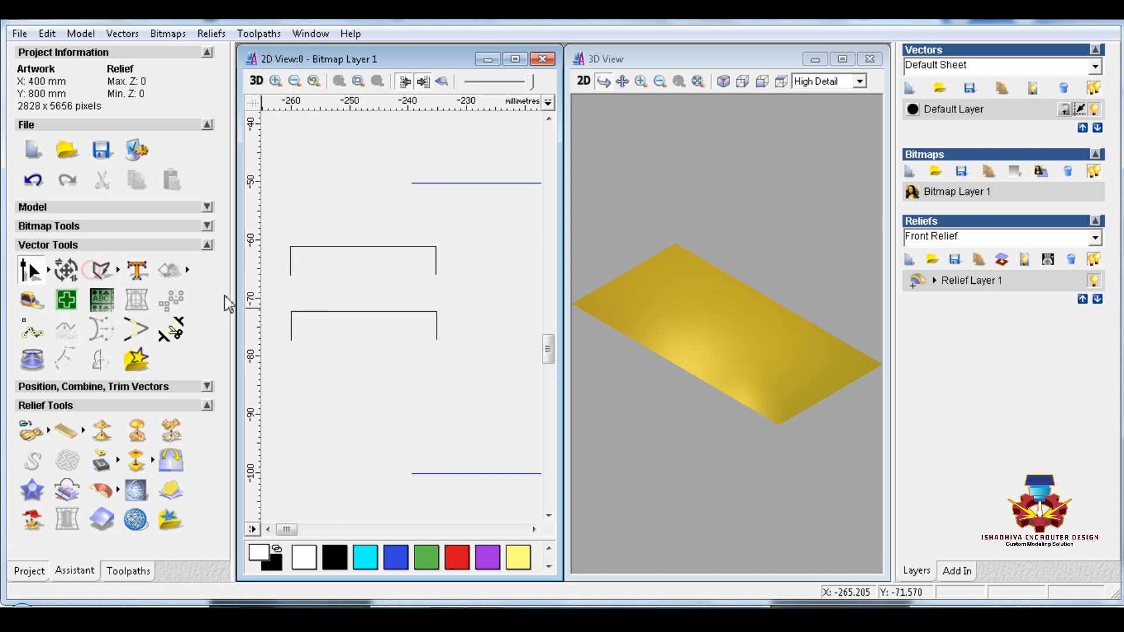
click(343, 315)
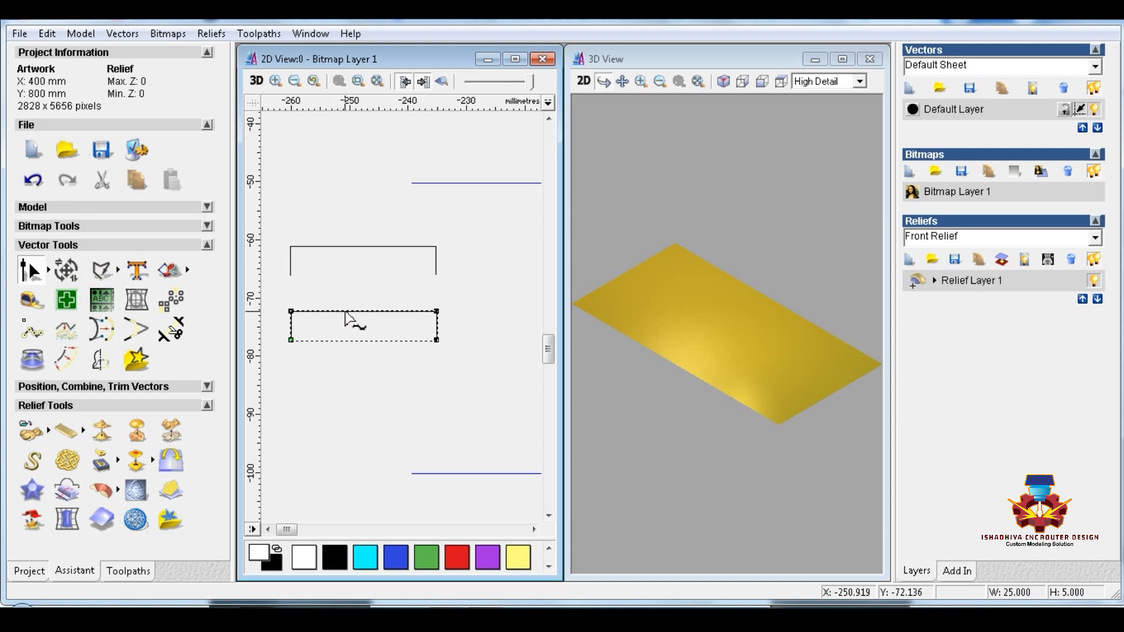
key(b)
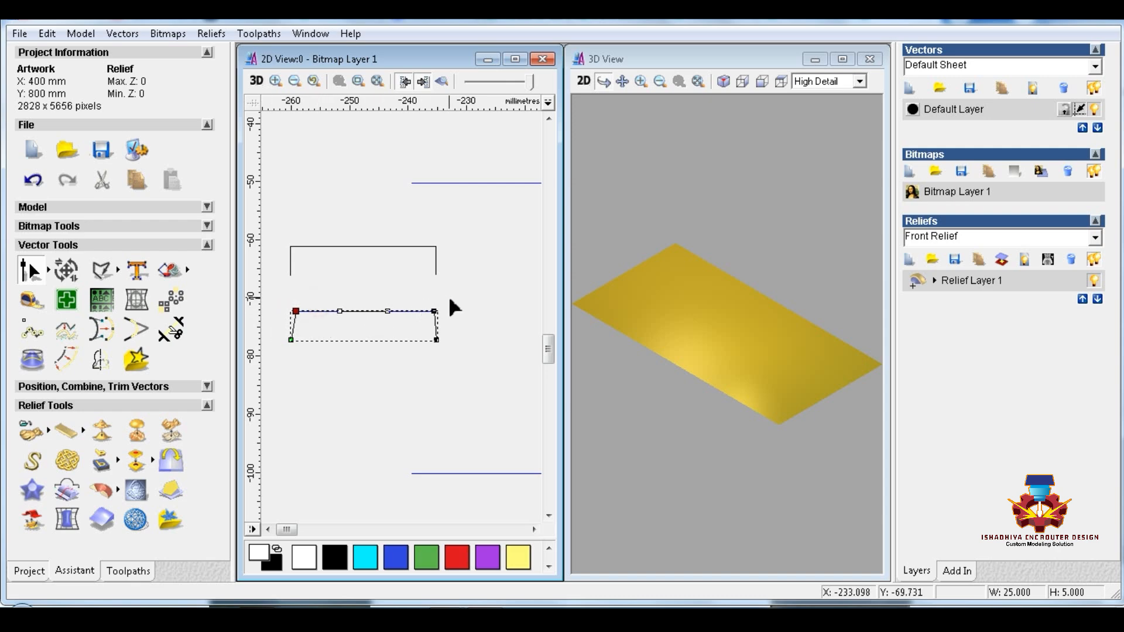
click(434, 311)
key(Left)
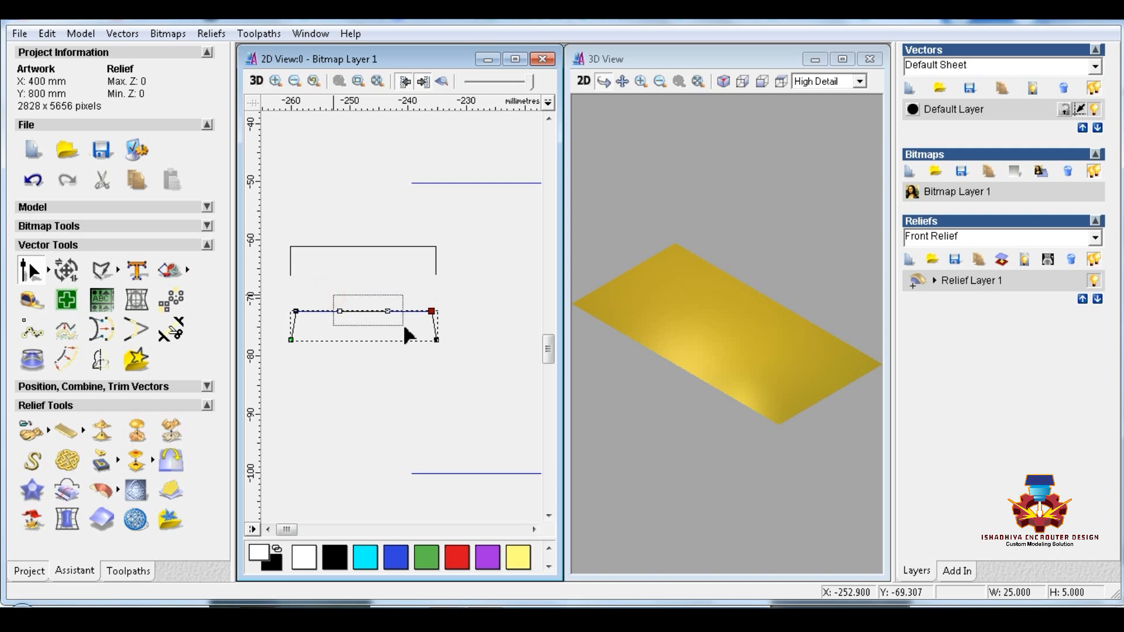
Select both bezier control points of the lower shape's upper span and nudge them down so the span bows downward
drag(333, 295, 402, 325)
key(Down)
key(Down)
key(Down)
key(Down)
key(Down)
key(Down)
key(Down)
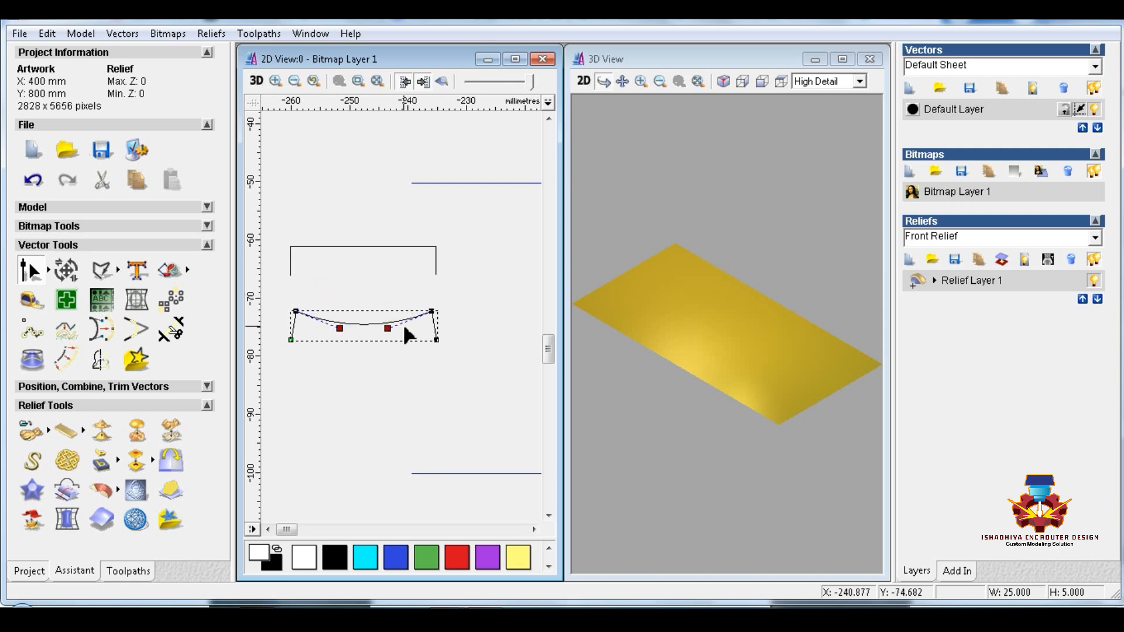
key(Down)
key(Down)
key(Down)
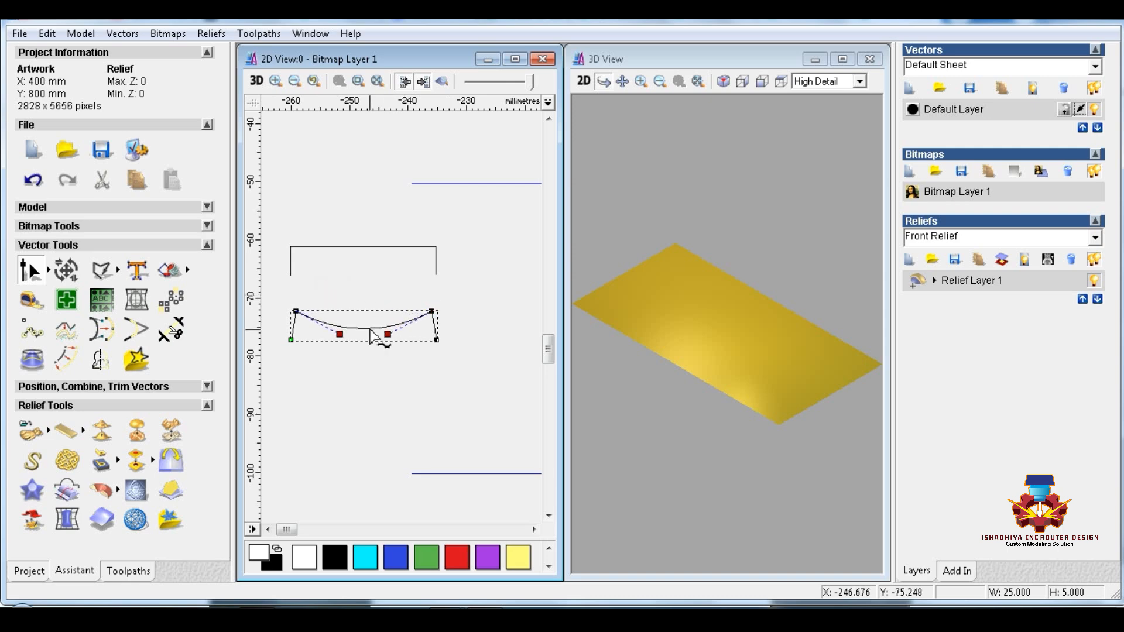
key(Down)
key(Down)
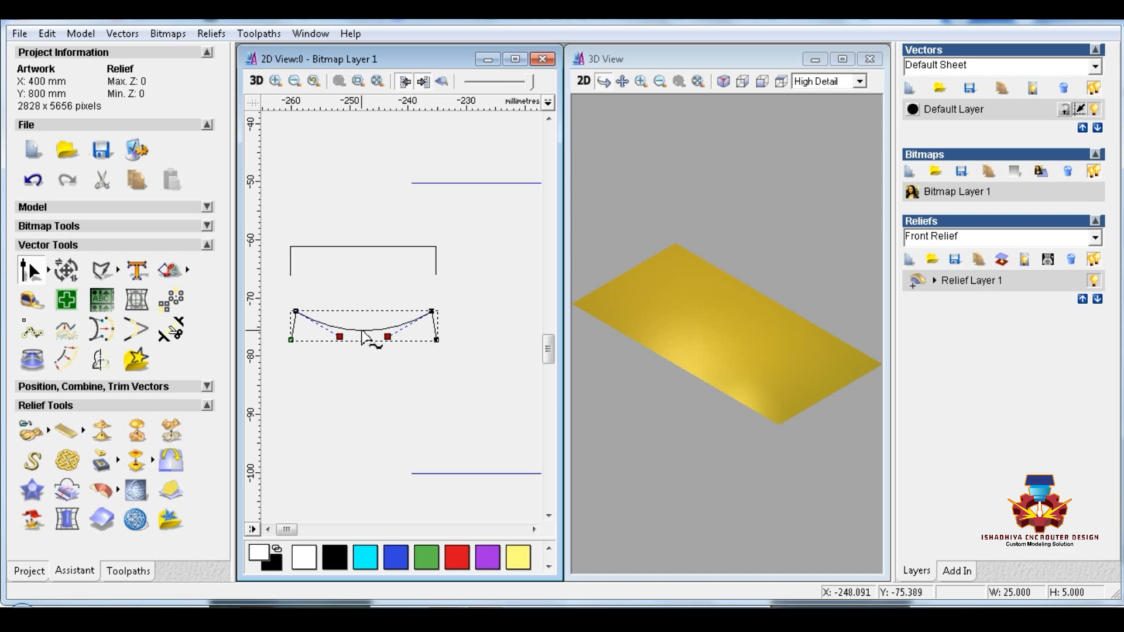
Insert a point at the middle of the lower shape's bowed upper span and nudge it up
right_click(367, 338)
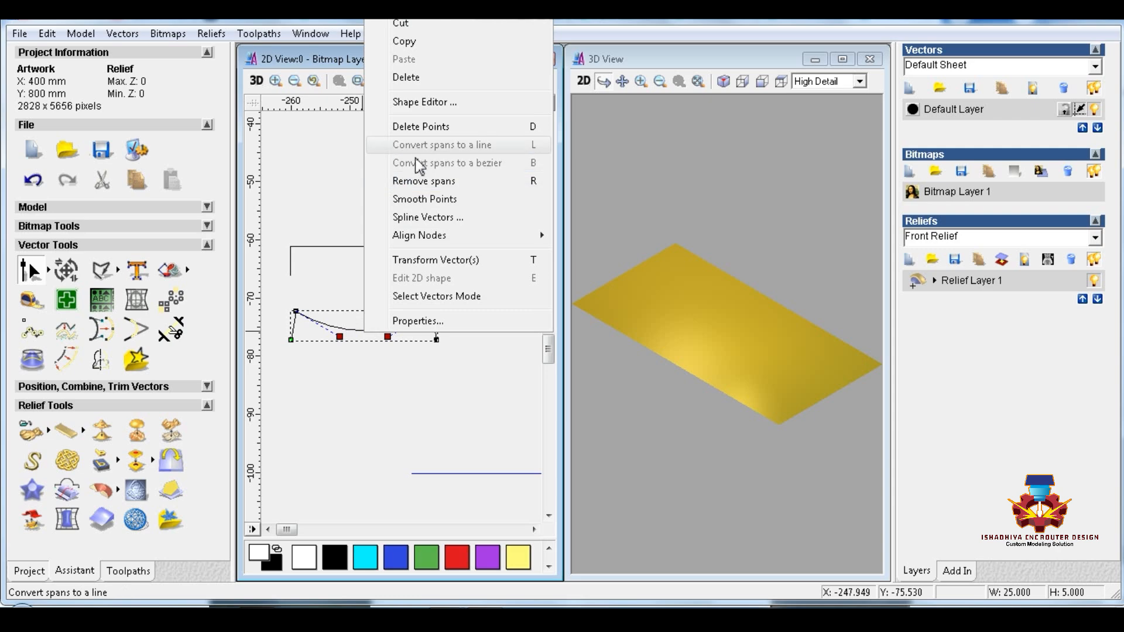
click(339, 208)
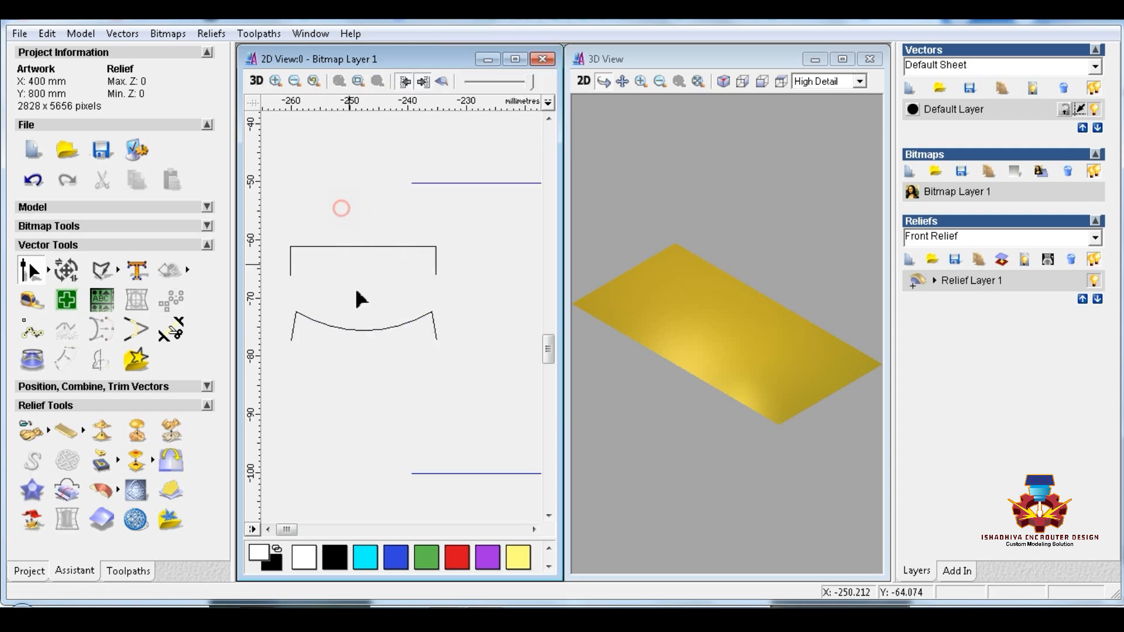
right_click(364, 327)
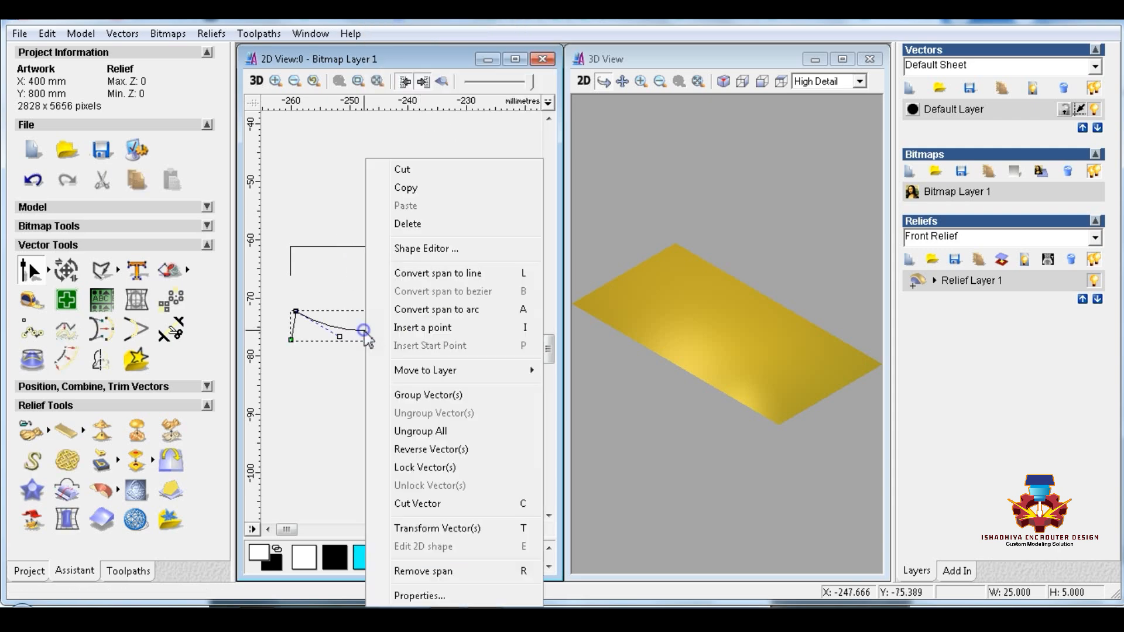
click(404, 327)
drag(330, 355, 370, 307)
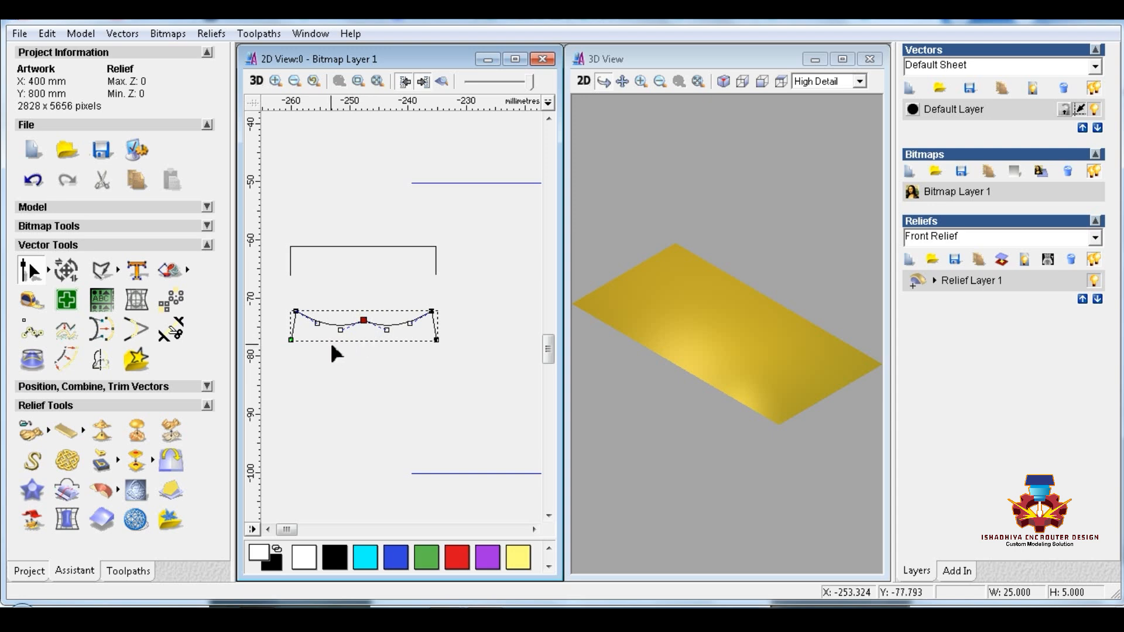
Select the two control points flanking the new middle node and nudge them up so each half arches upward
drag(332, 345, 397, 325)
key(Up)
key(Up)
key(Up)
key(Up)
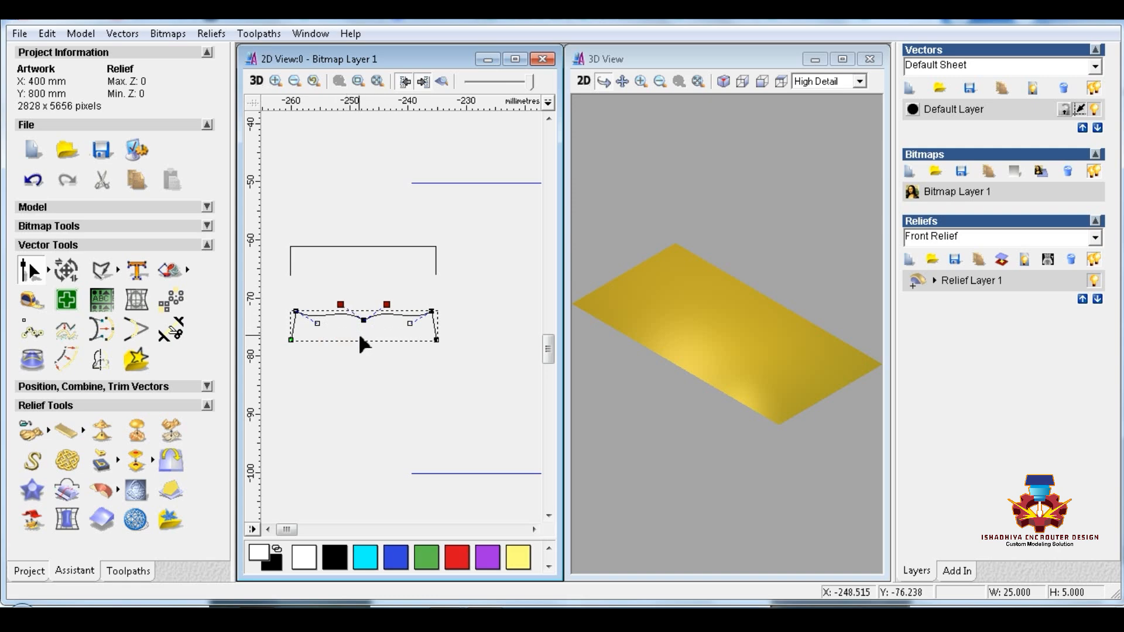
Spread the two raised control points horizontally away from the middle node and deselect the finished shape
drag(367, 296, 402, 310)
key(Right)
key(Right)
shift+click(341, 305)
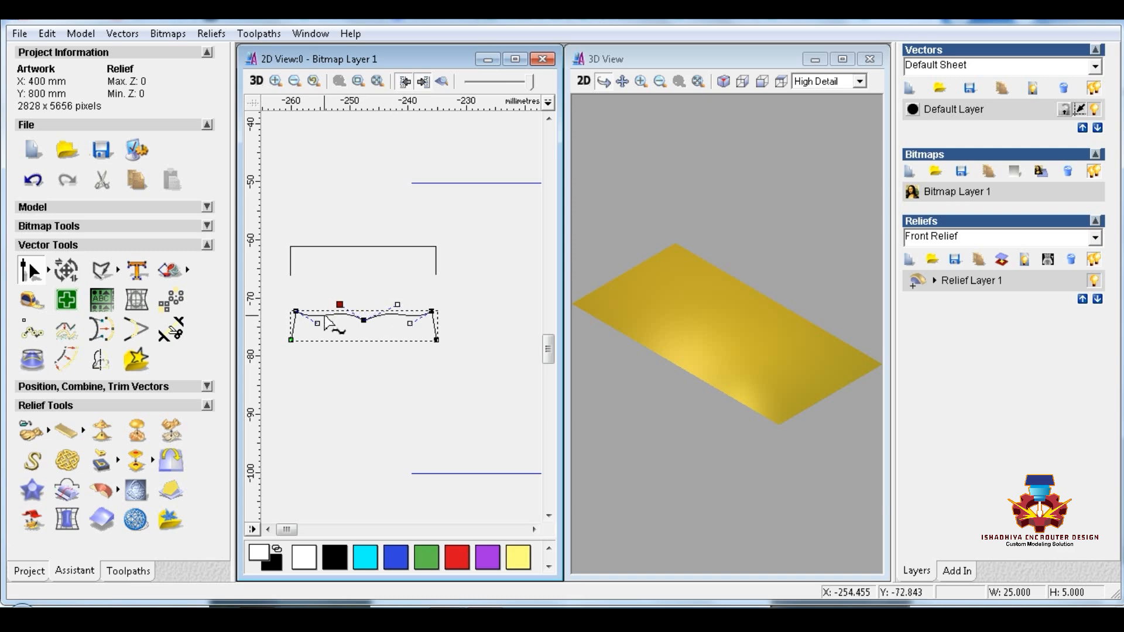
key(Left)
key(Left)
drag(346, 377, 349, 380)
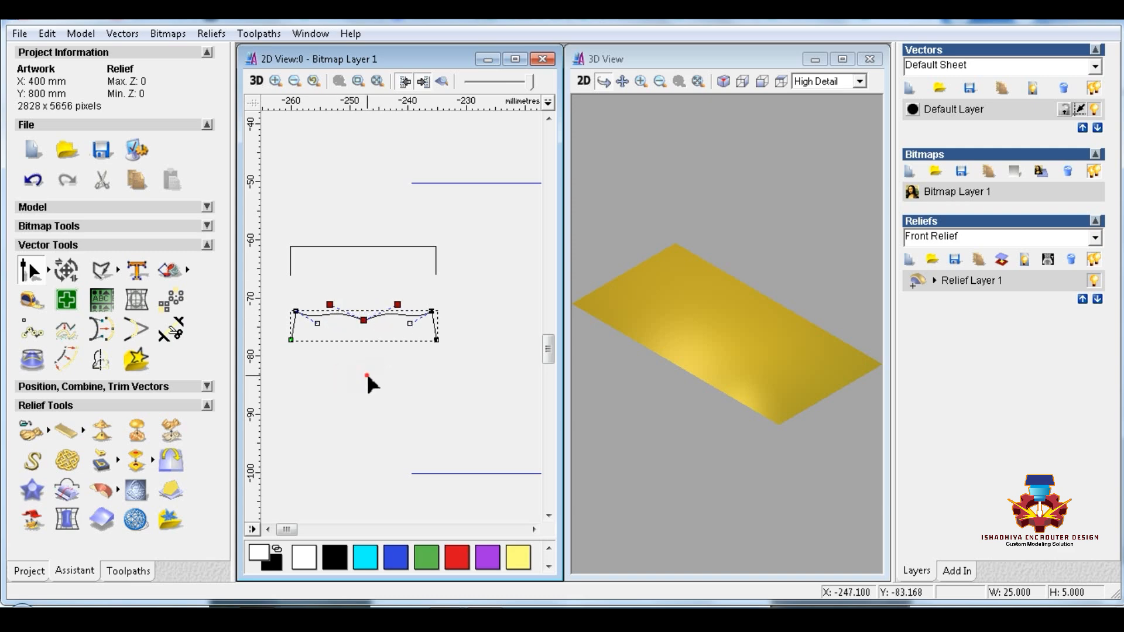
click(344, 401)
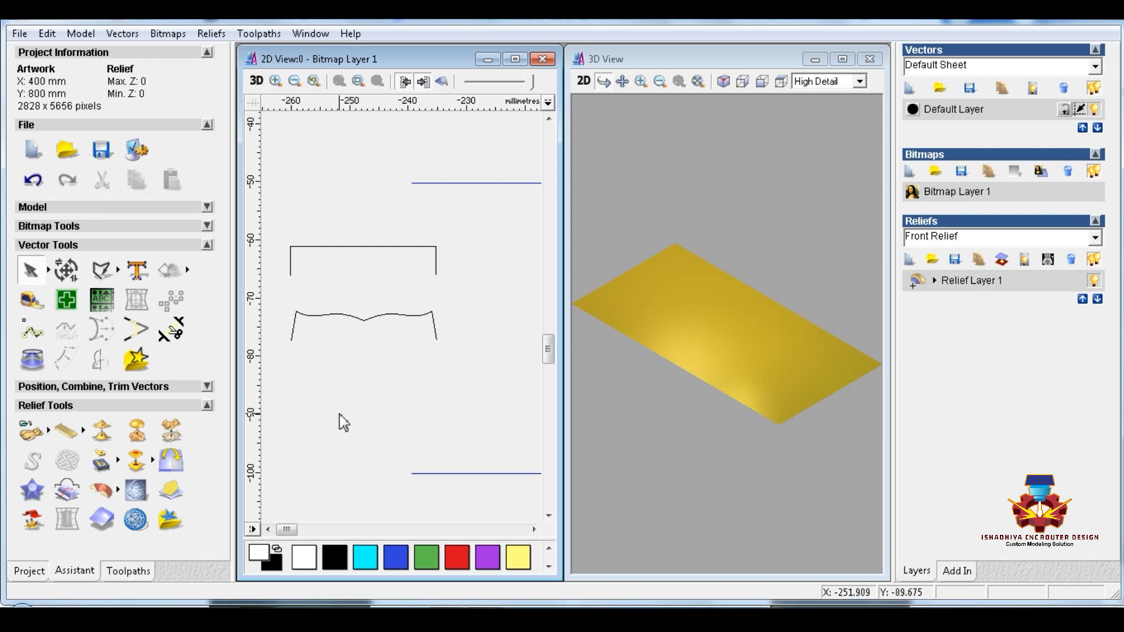
Place a copy of the plain three-sided polyline just above it and convert all three of its spans to beziers
click(356, 247)
ctrl+drag(363, 247, 362, 198)
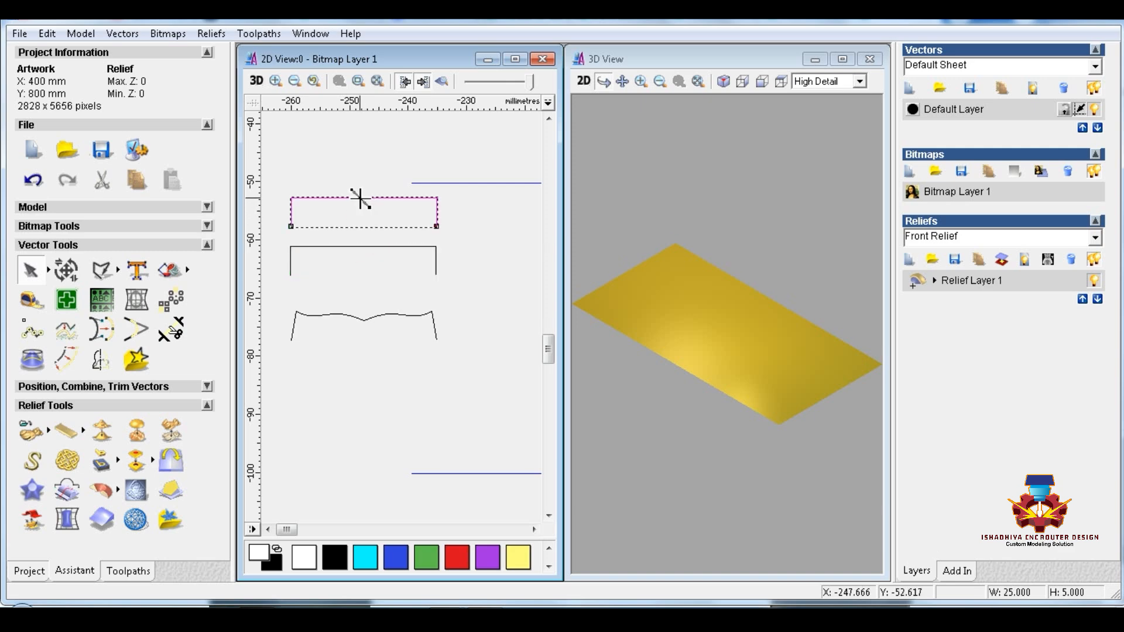
key(n)
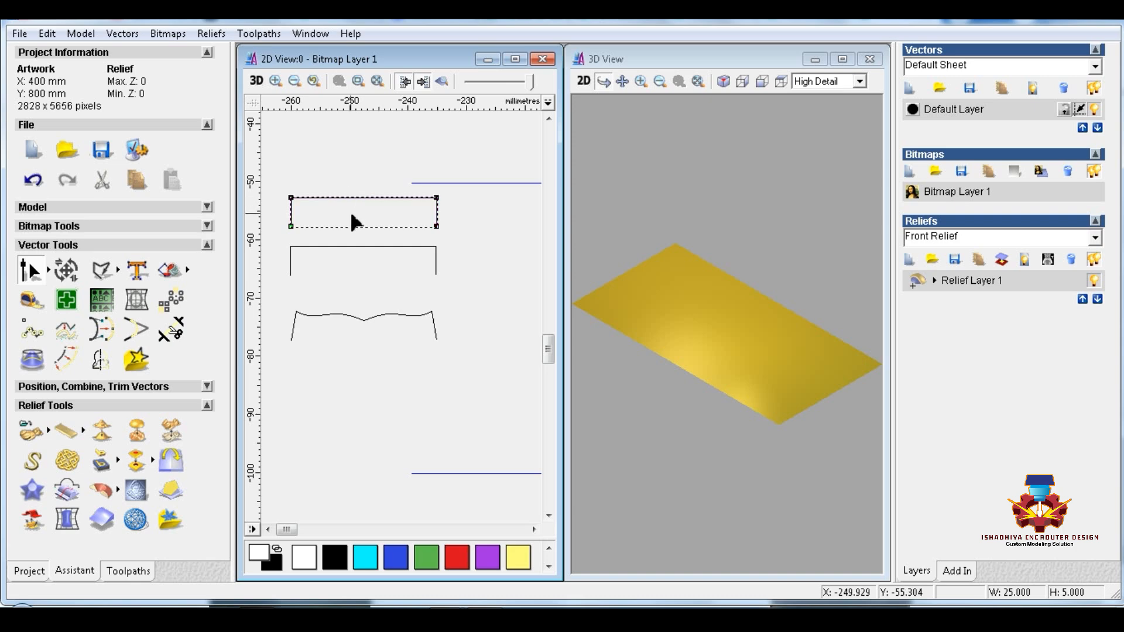
key(b)
click(305, 206)
key(b)
right_click(442, 216)
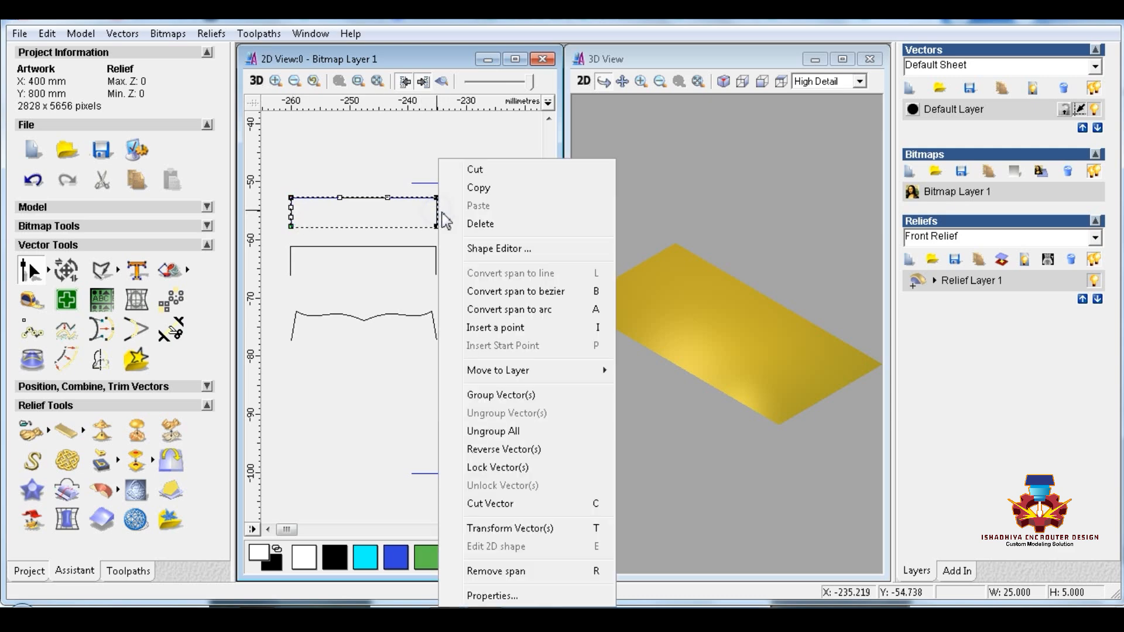
click(600, 291)
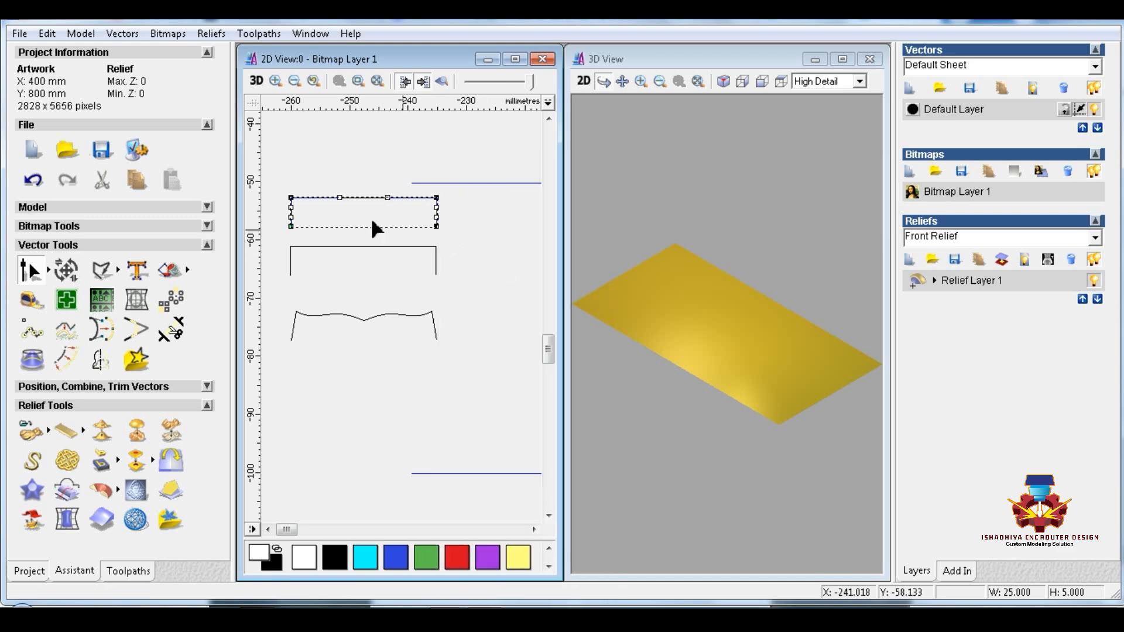
click(436, 198)
key(Delete)
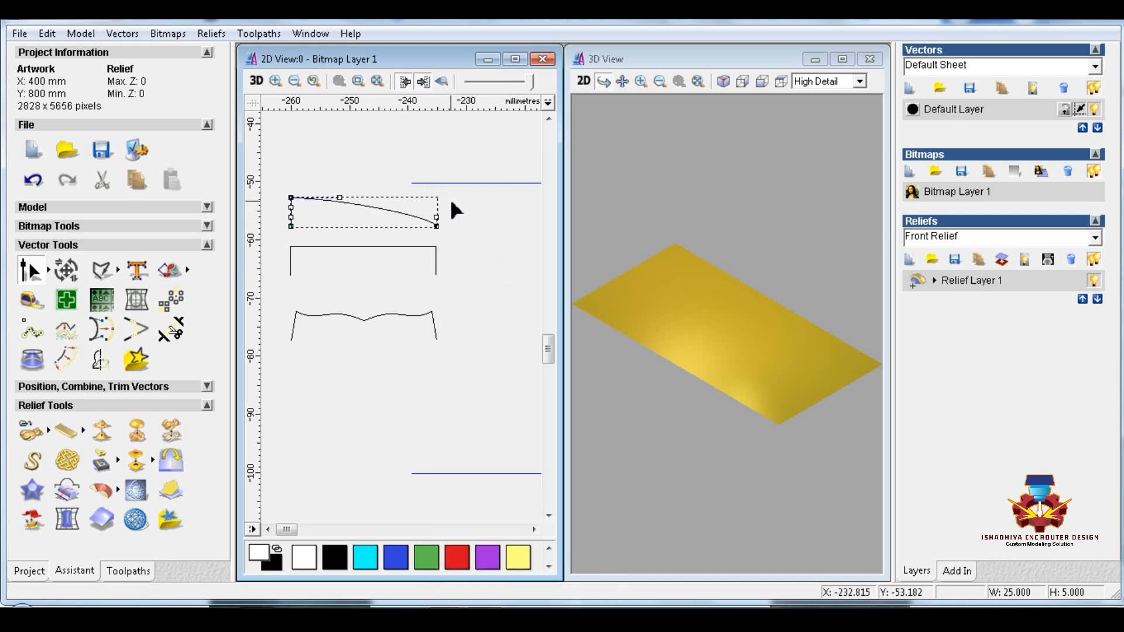
key(ctrl+z)
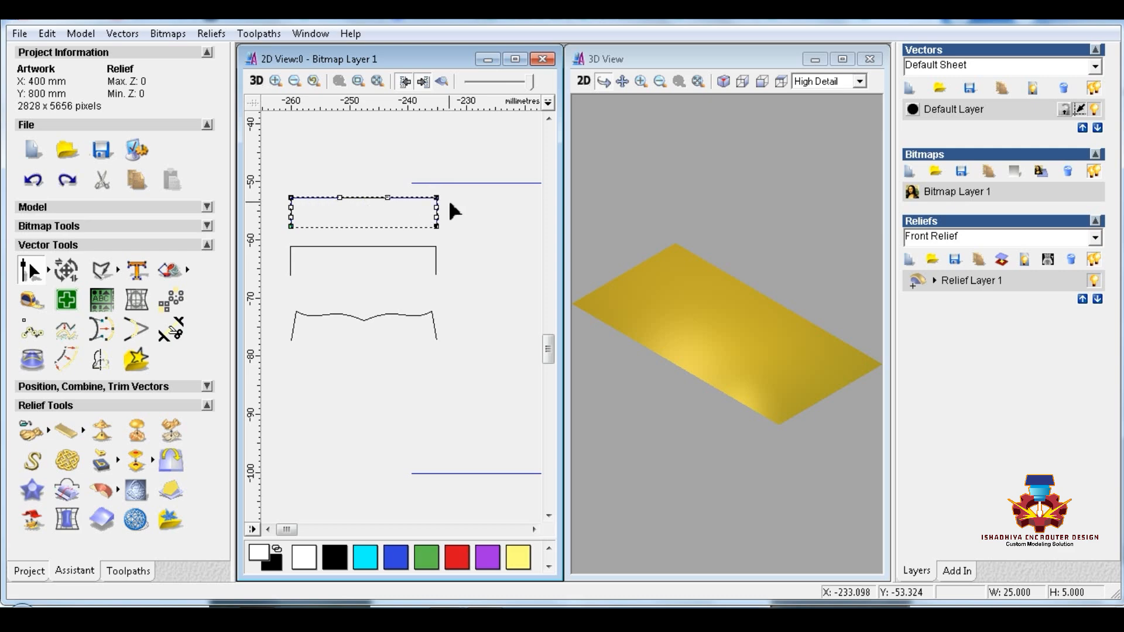
Insert a point at the middle of the top copy's upper span and delete both upper corner nodes
double_click(361, 198)
key(d)
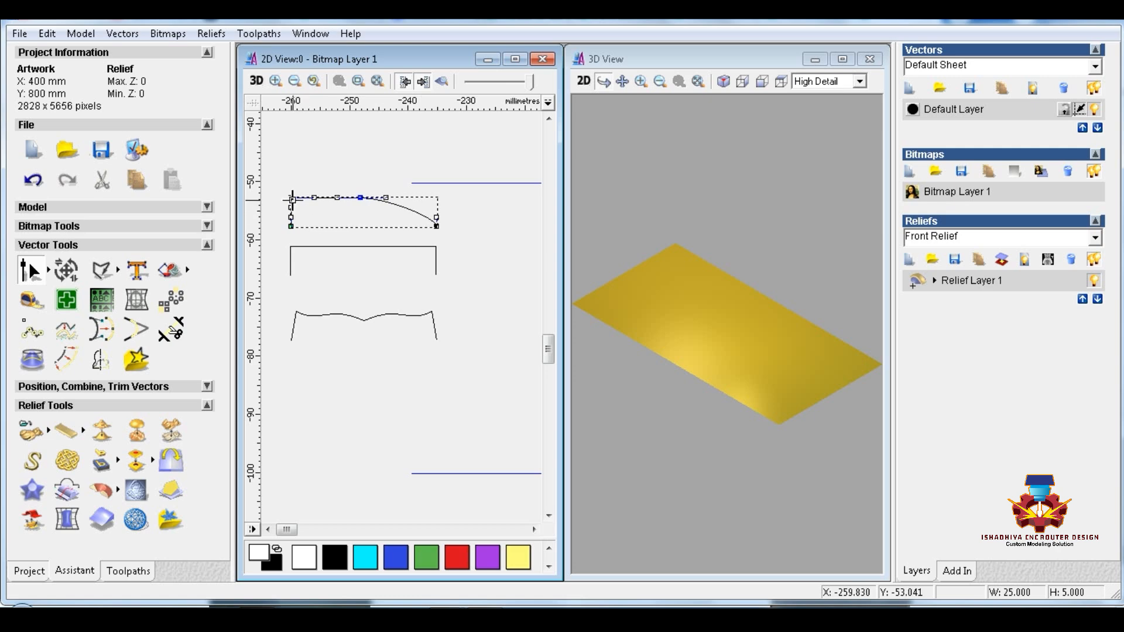
key(d)
Nudge the control points on either side of the arch's middle node outward almost to the shape's ends to round it
drag(312, 183, 351, 210)
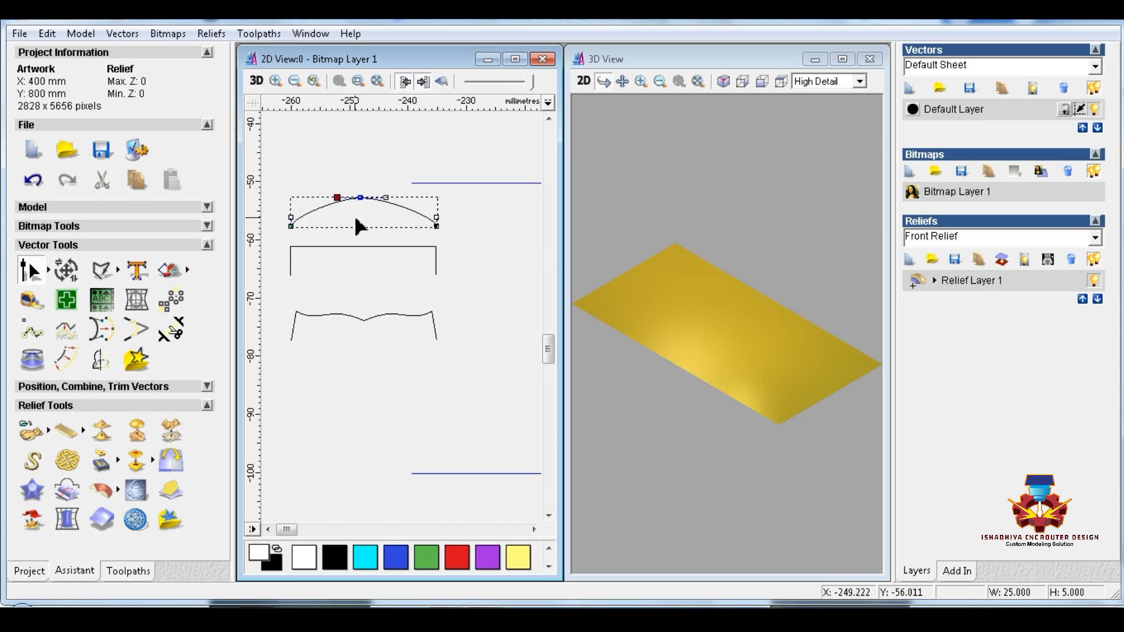
key(Left)
key(Left)
key(Left)
key(Left)
key(Left)
key(Left)
drag(370, 178, 413, 217)
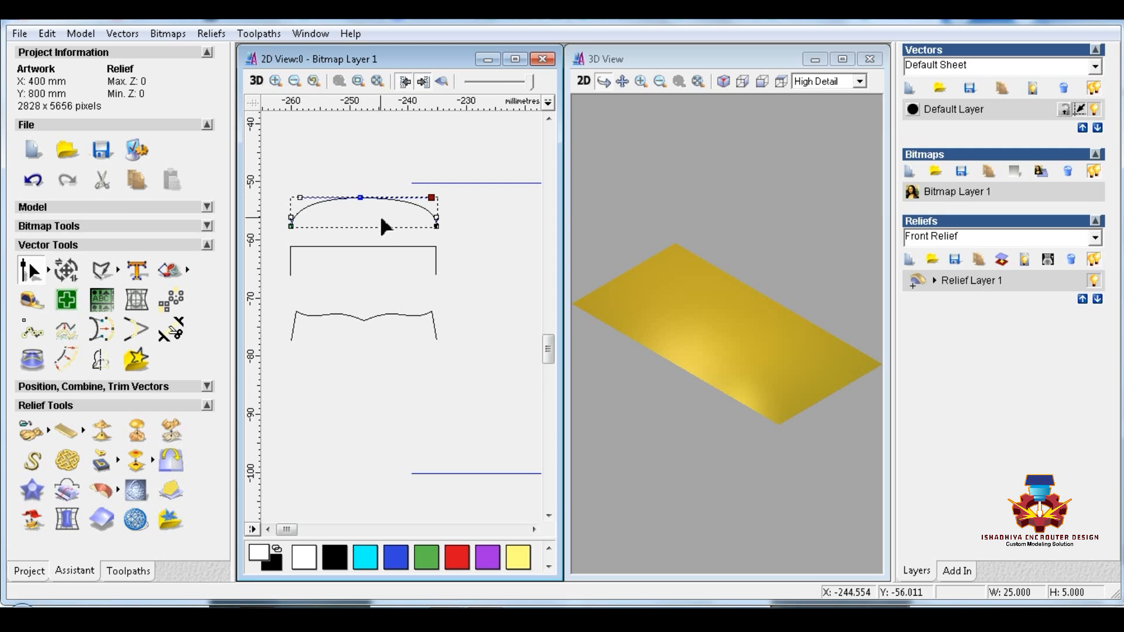
click(449, 229)
scroll(387, 234, up, 3)
scroll(375, 292, down, 2)
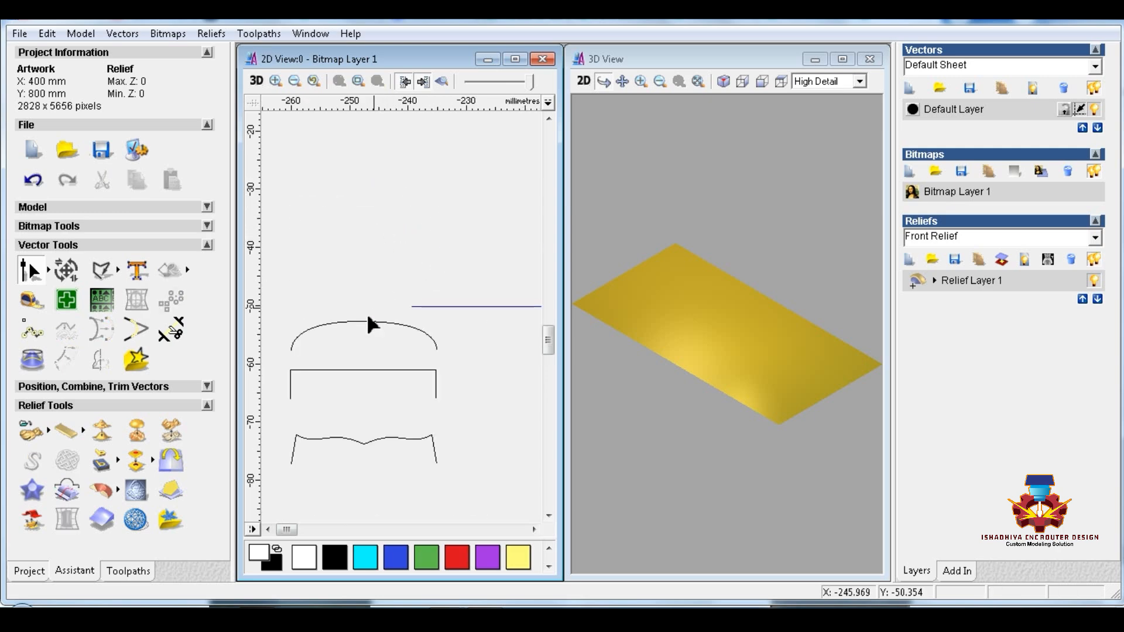
click(351, 371)
scroll(360, 363, down, 1)
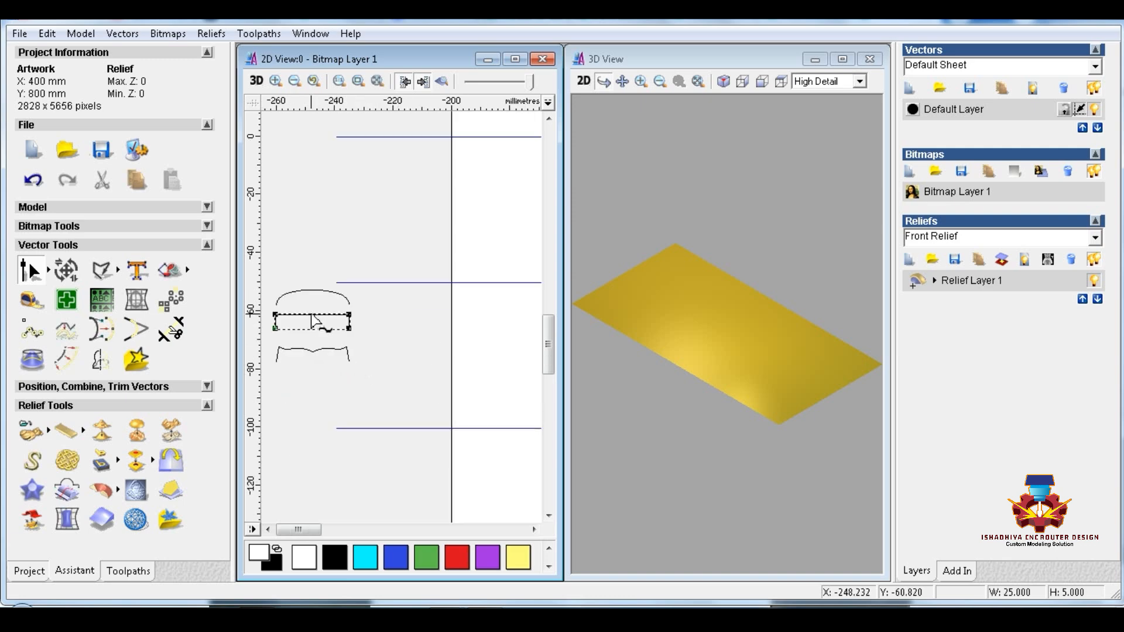
click(308, 252)
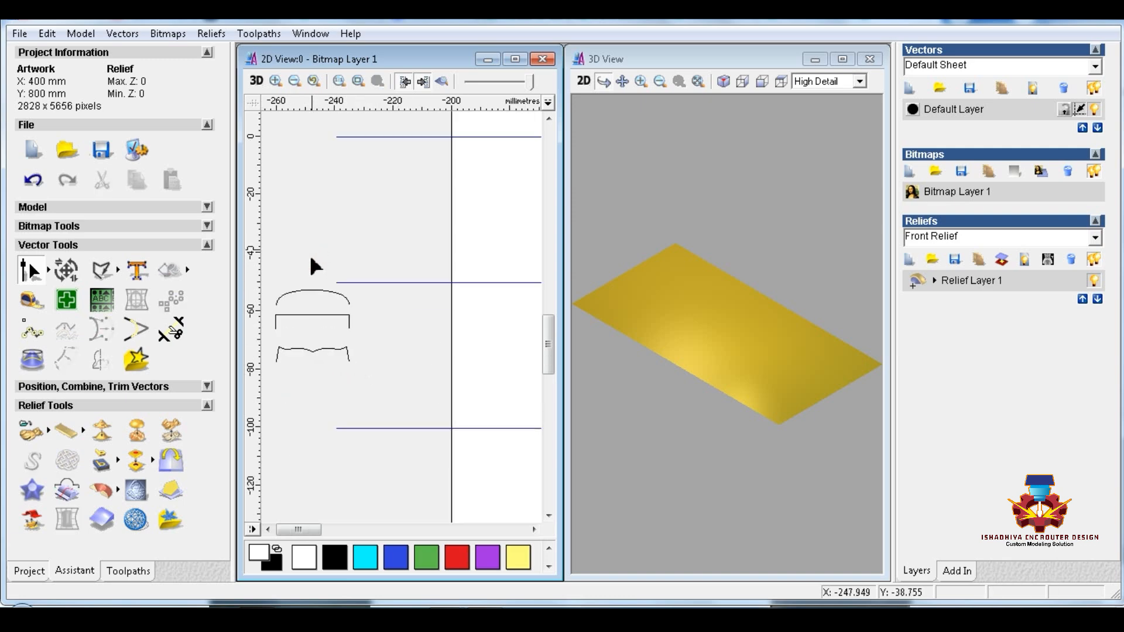
click(308, 316)
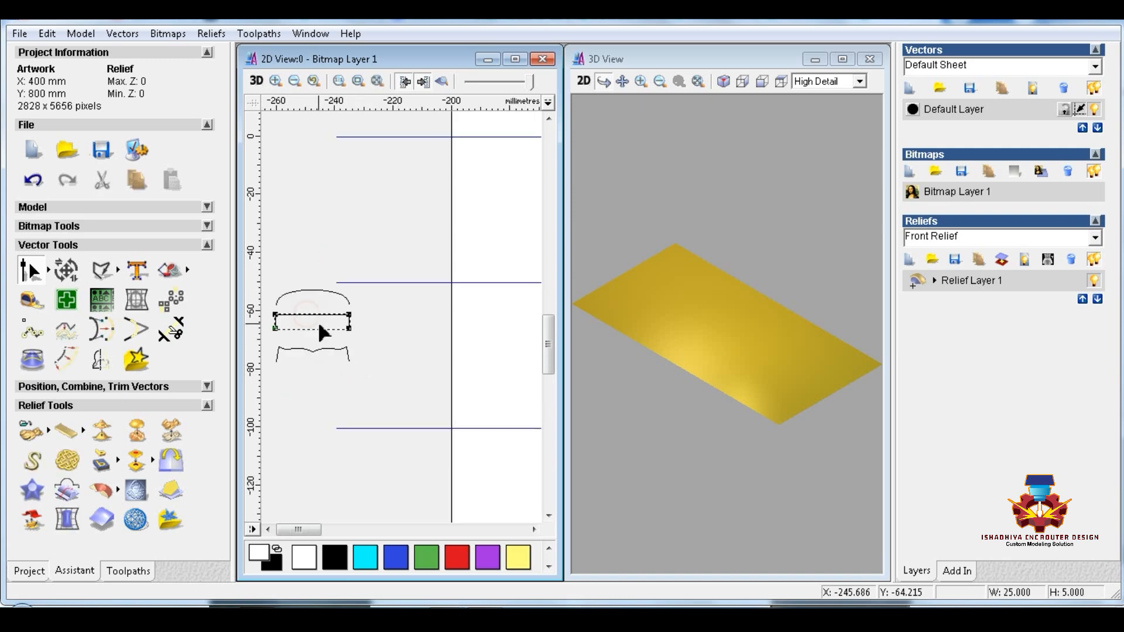
click(378, 335)
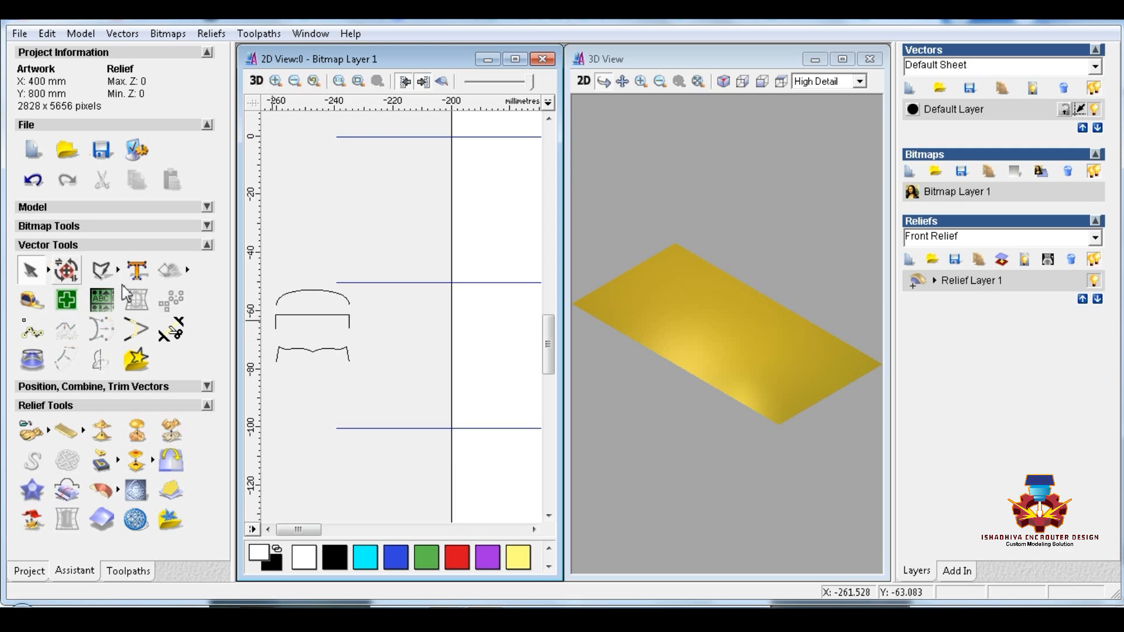
Place a copy of the plain three-sided polyline below the other shapes and convert its upper span to a bezier
click(292, 322)
ctrl+drag(313, 316, 314, 382)
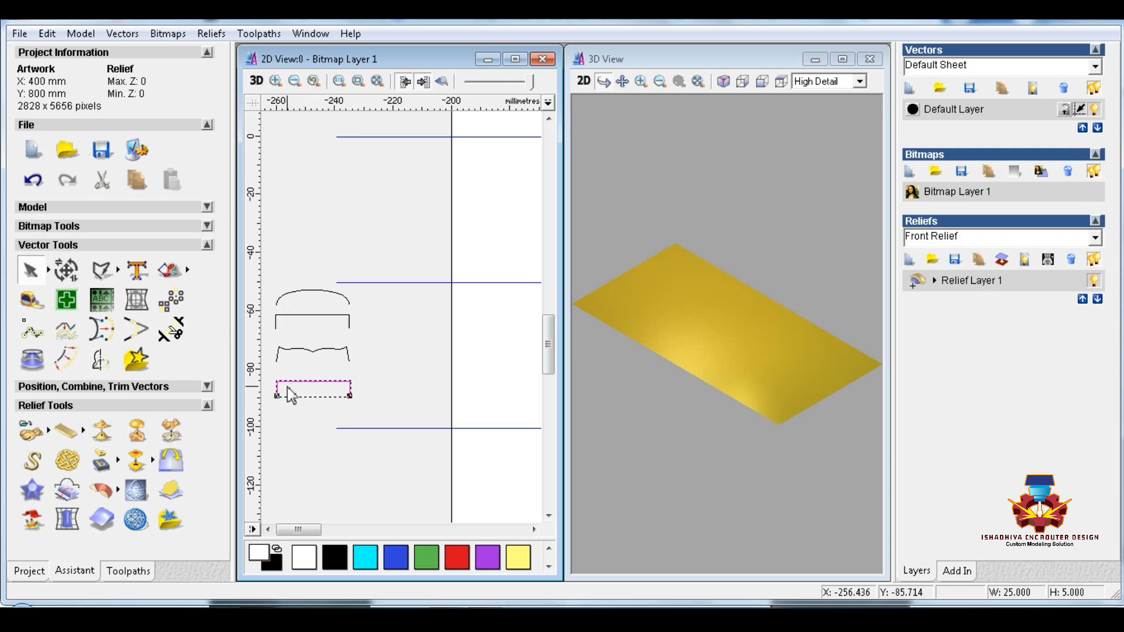
click(305, 381)
key(n)
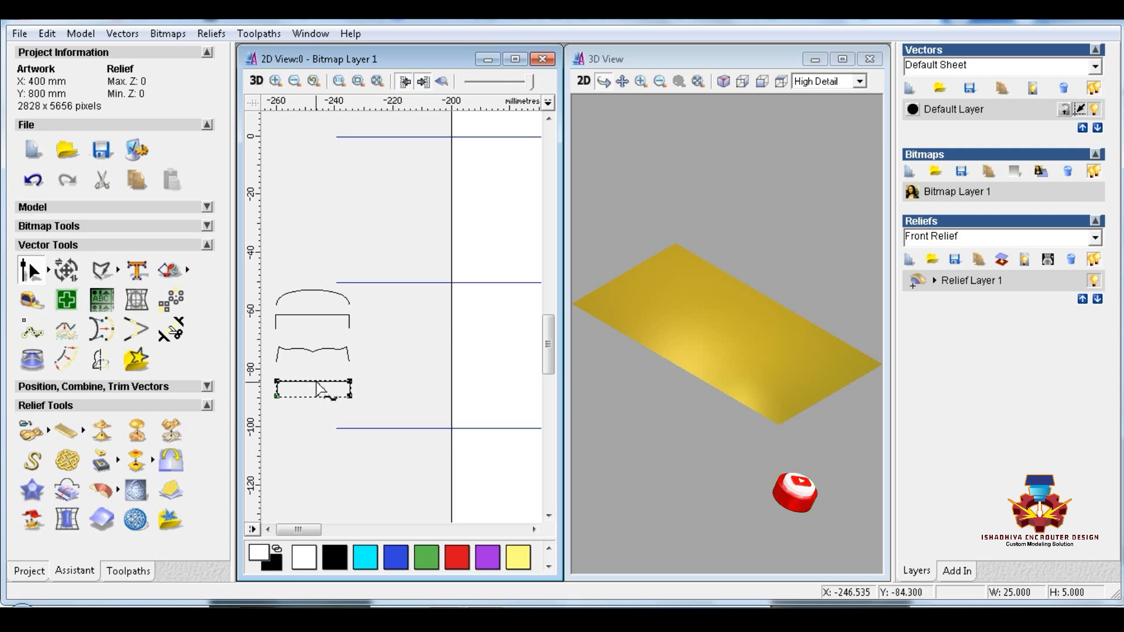
key(c)
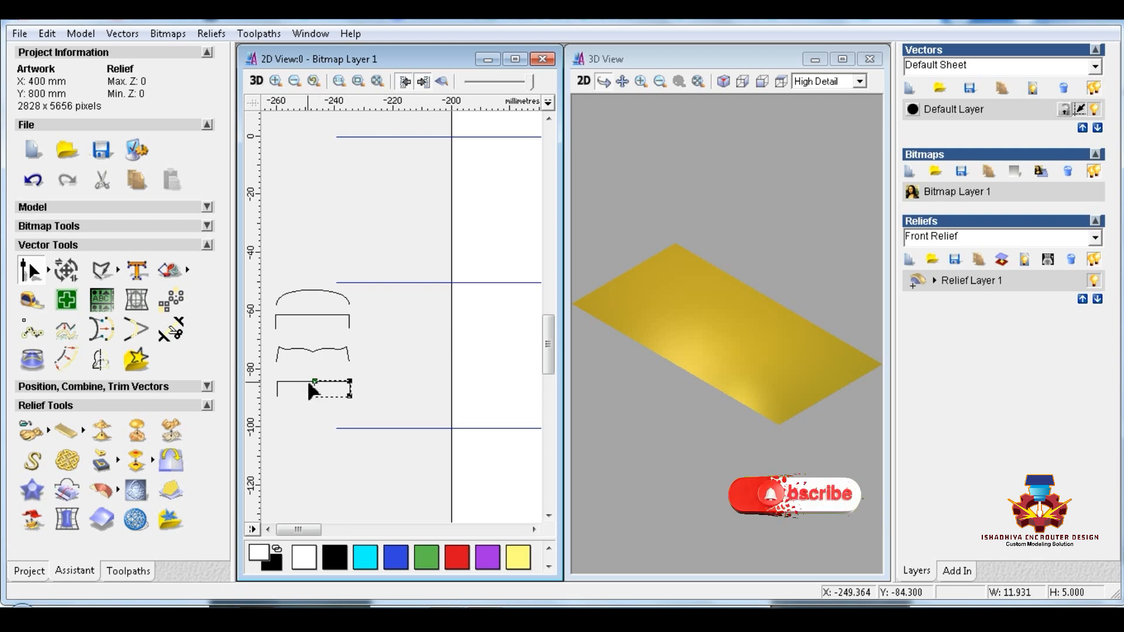
key(ctrl+z)
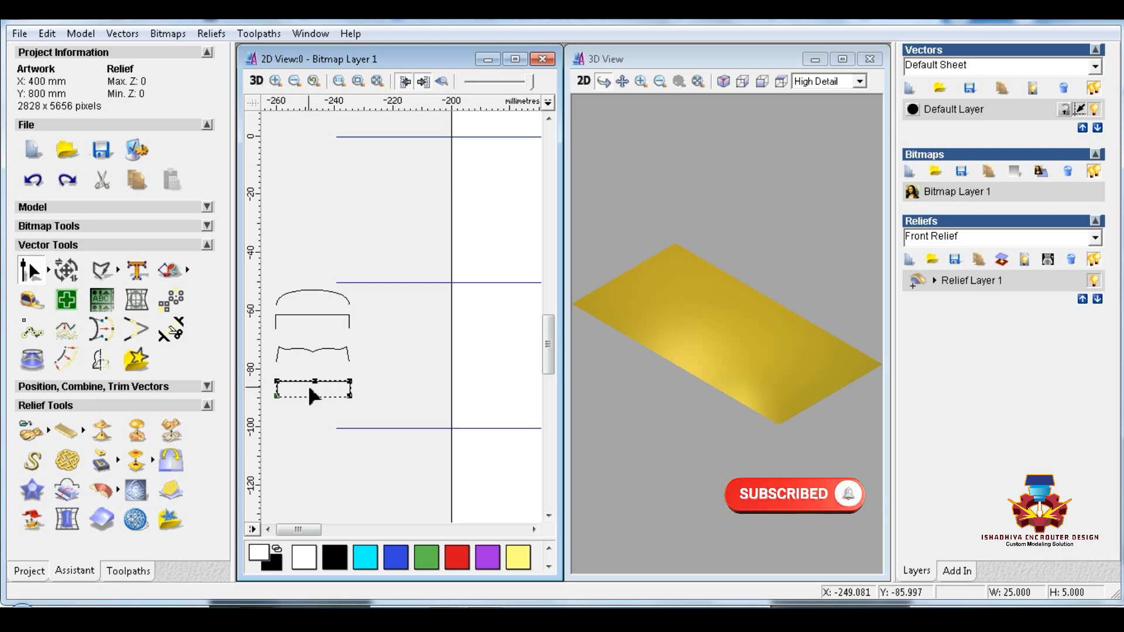
scroll(310, 389, up, 1)
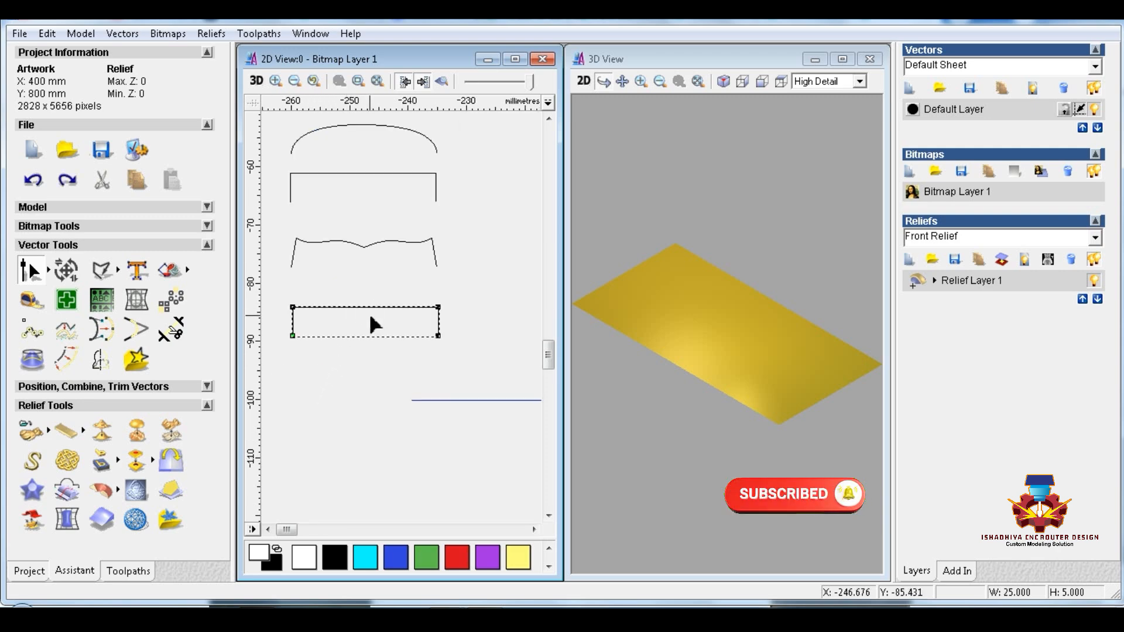
key(b)
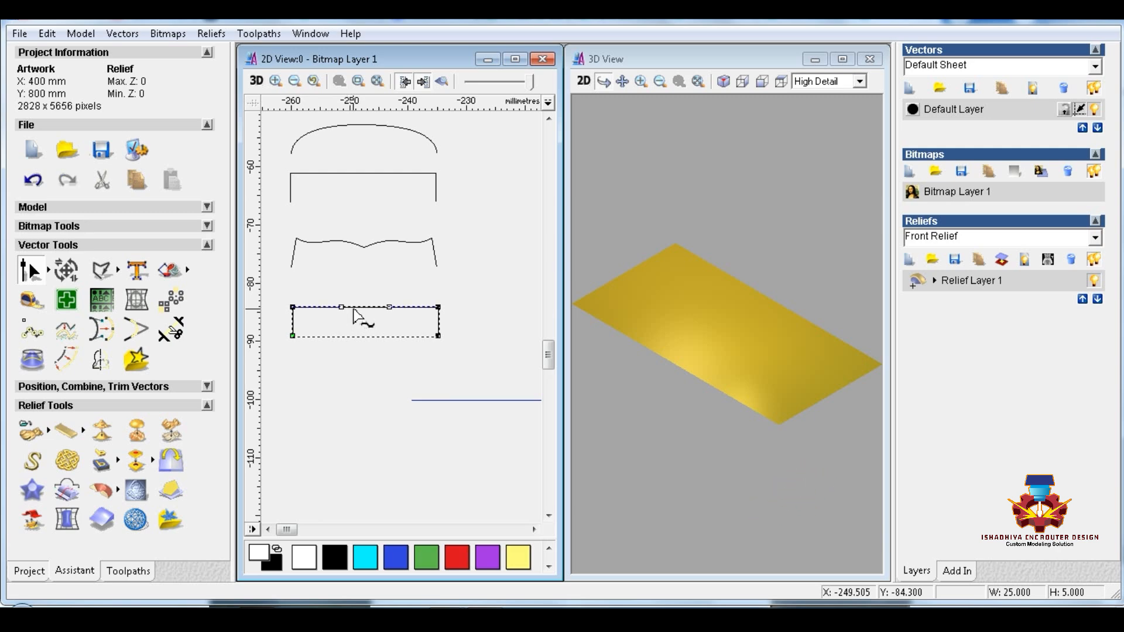
Insert a point on the bottom copy's upper bezier span at the location of its right-hand control point
scroll(319, 301, up, 1)
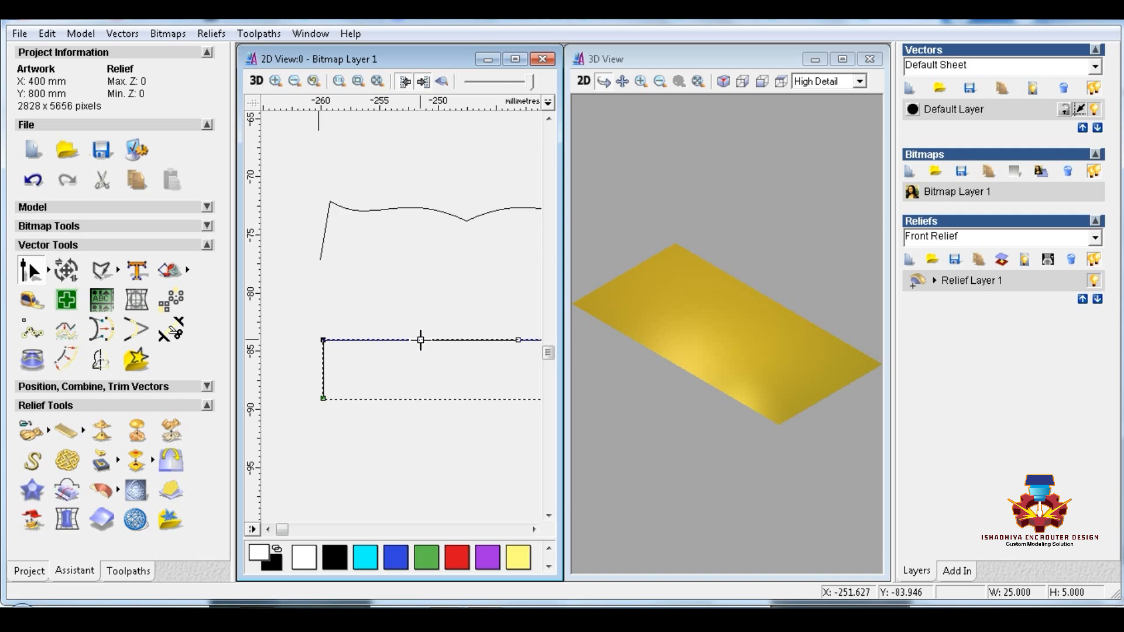
click(519, 339)
click(419, 341)
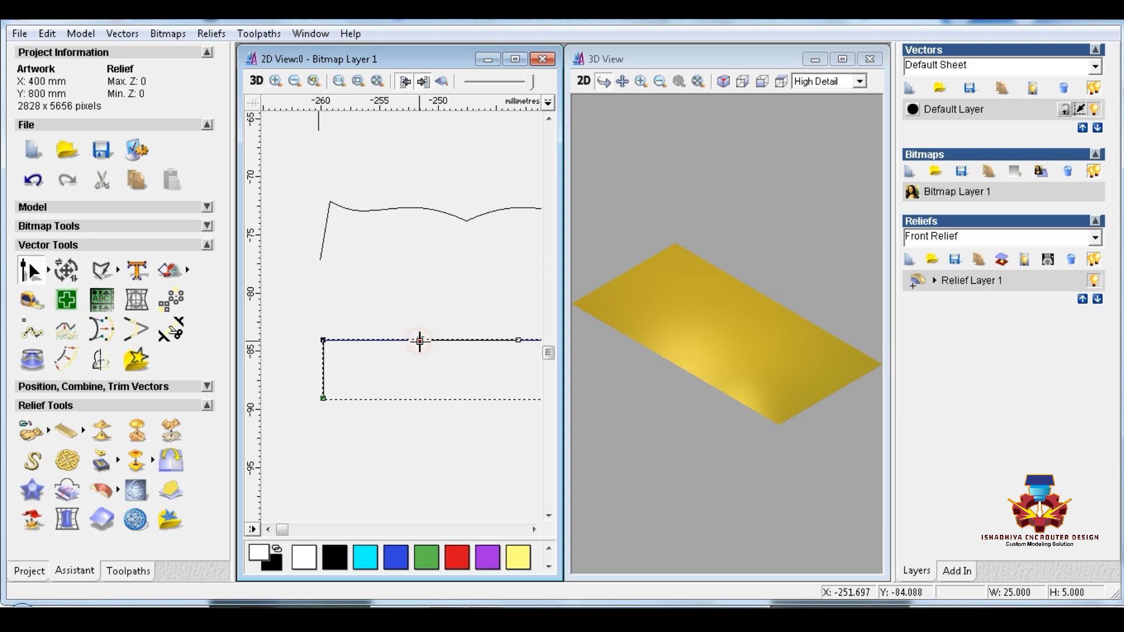
click(374, 334)
click(377, 340)
scroll(432, 351, down, 1)
scroll(388, 321, up, 1)
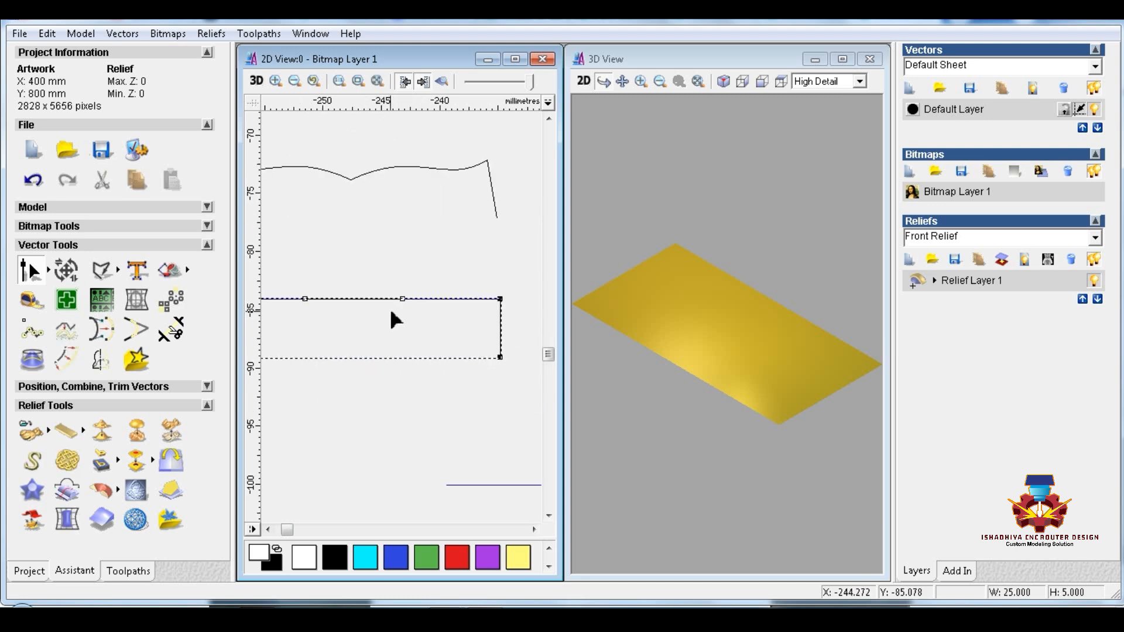
scroll(391, 316, up, 2)
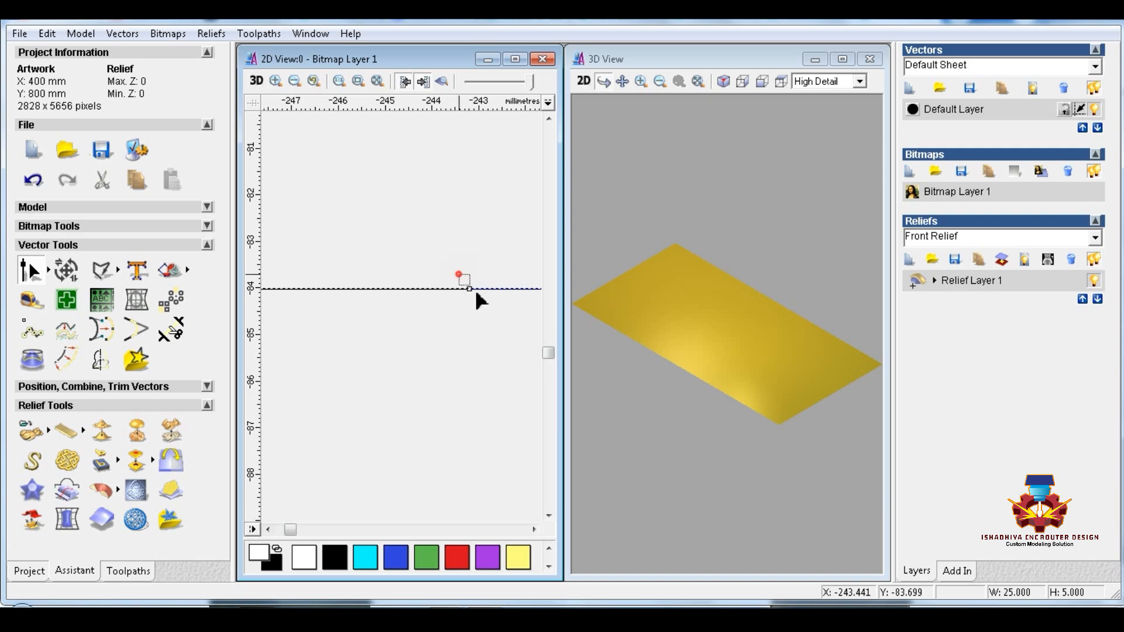
drag(458, 274, 475, 296)
click(473, 295)
click(475, 289)
scroll(409, 316, down, 2)
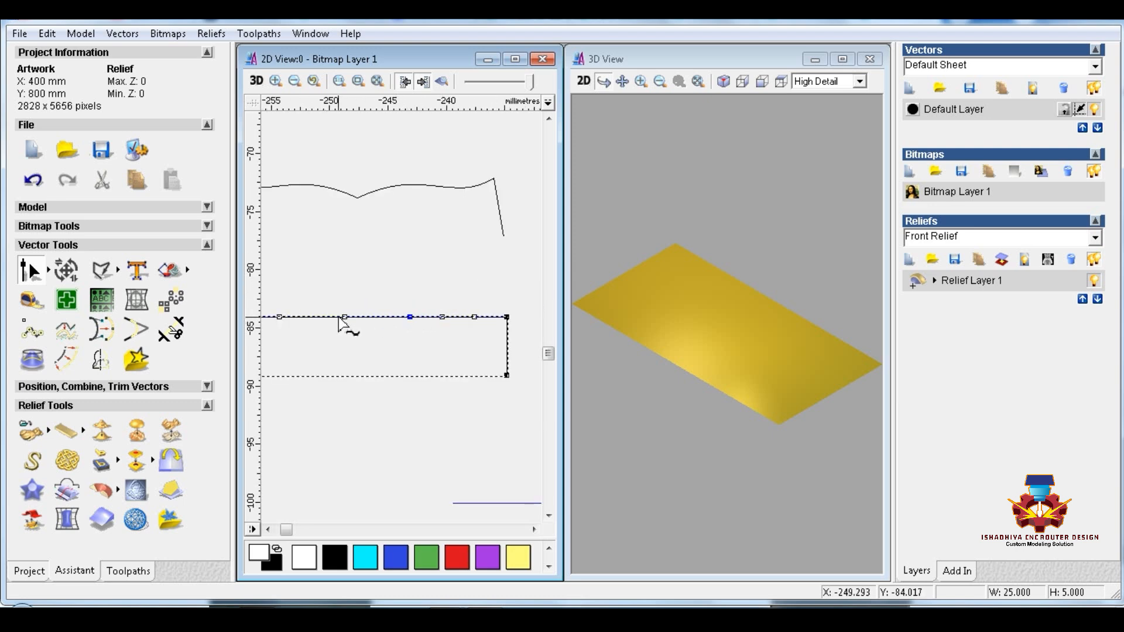
key(i)
scroll(346, 329, down, 1)
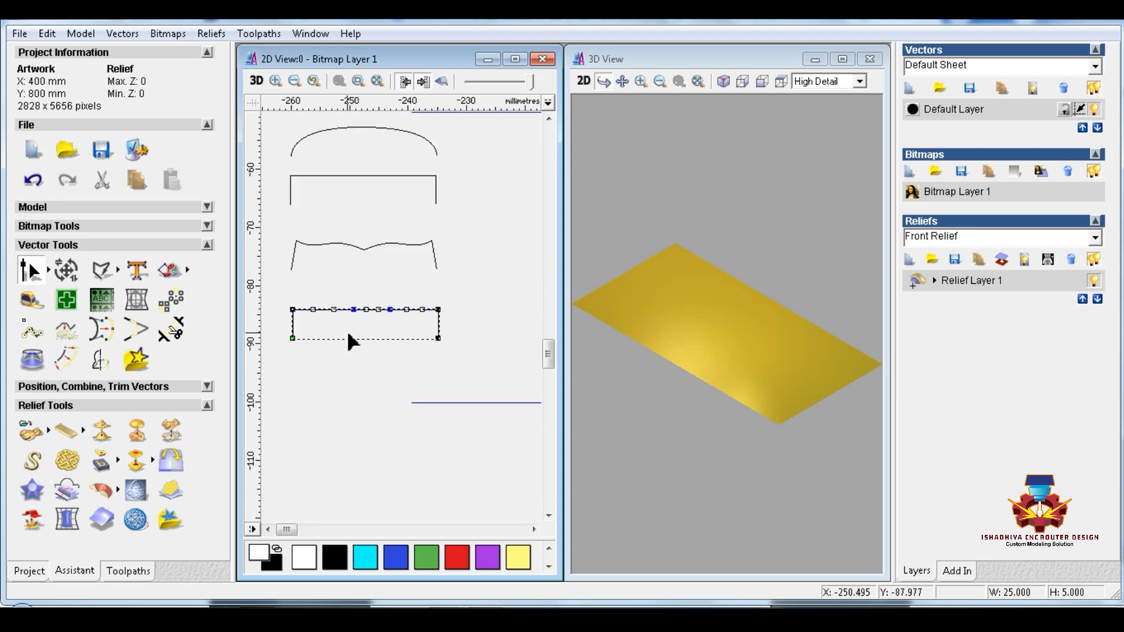
key(ctrl+z)
scroll(347, 328, up, 1)
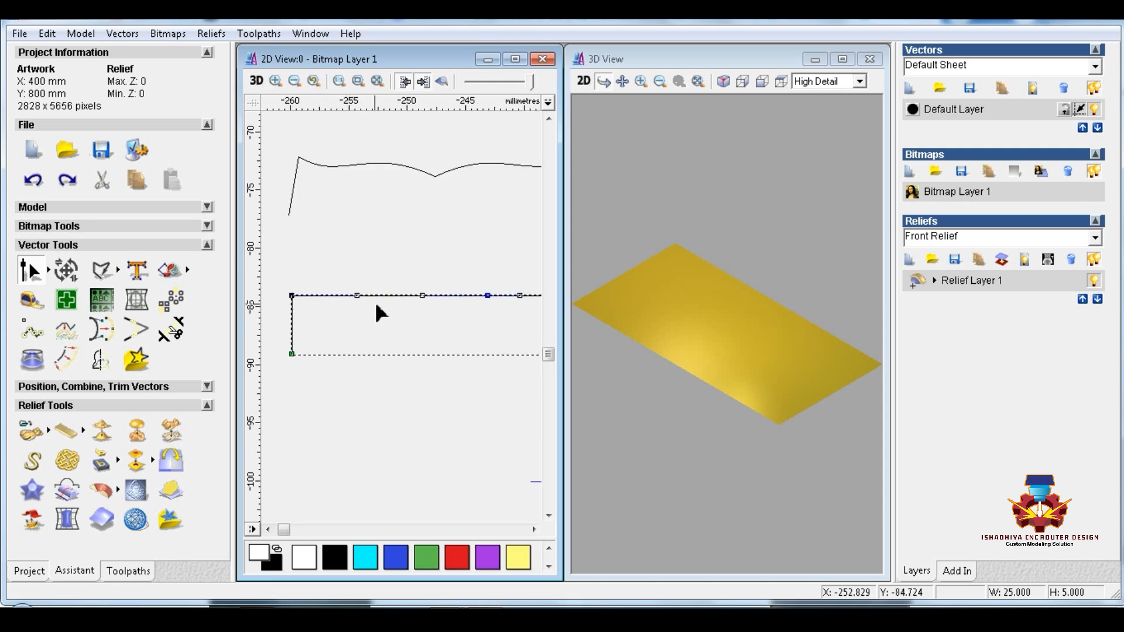
Insert points on the bottom copy's upper bezier span at about one third and two thirds of its length
scroll(411, 319, down, 2)
scroll(318, 316, up, 1)
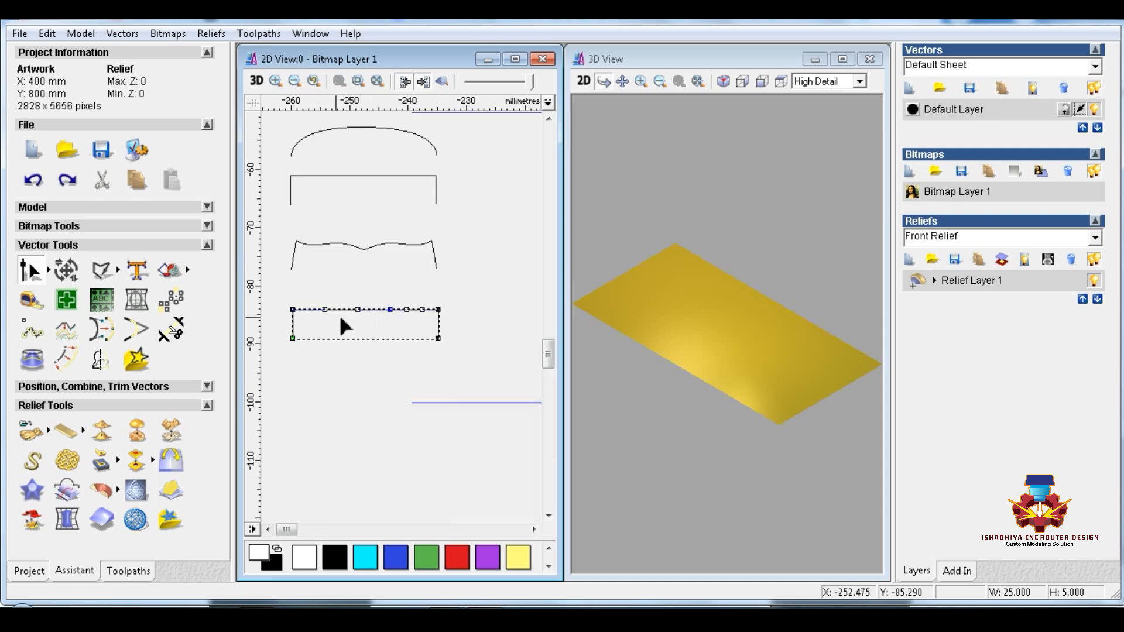
scroll(349, 318, up, 1)
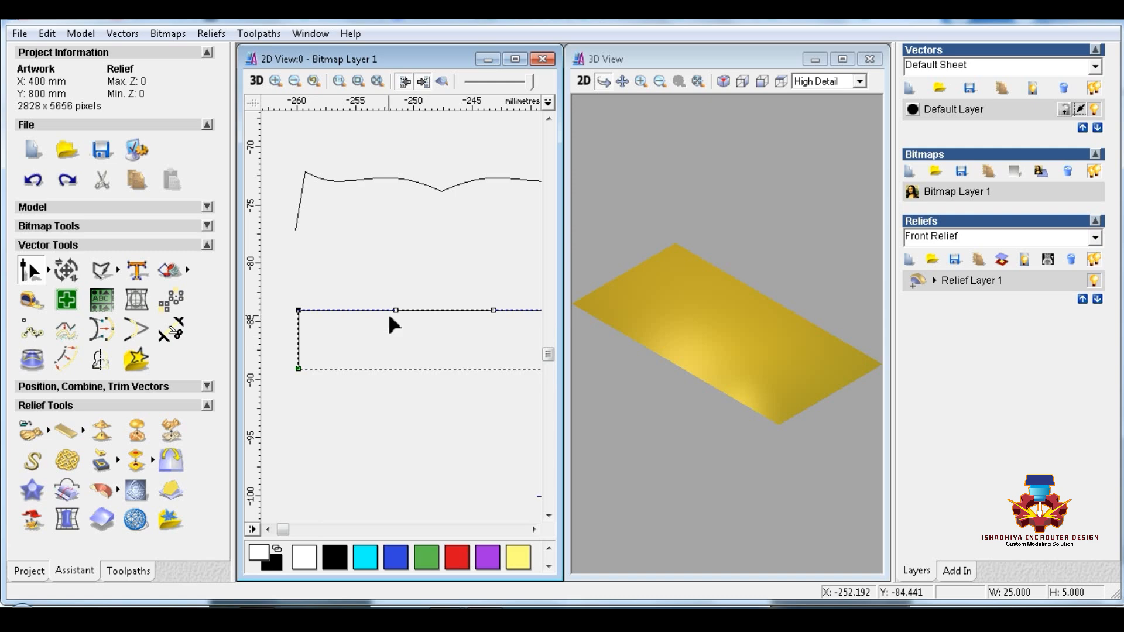
key(i)
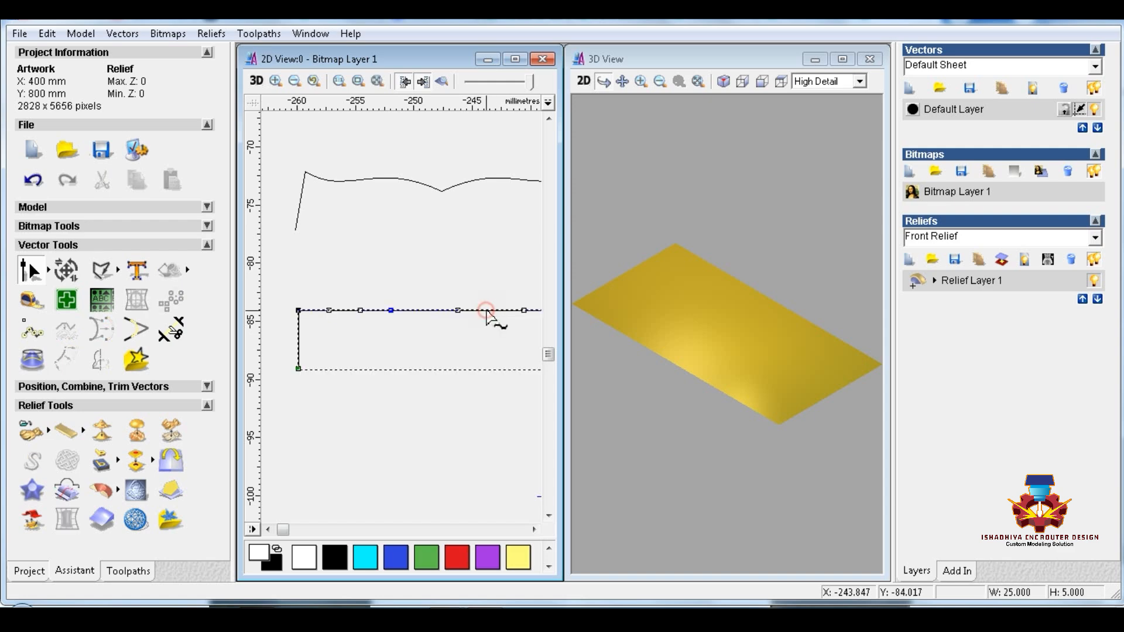
key(i)
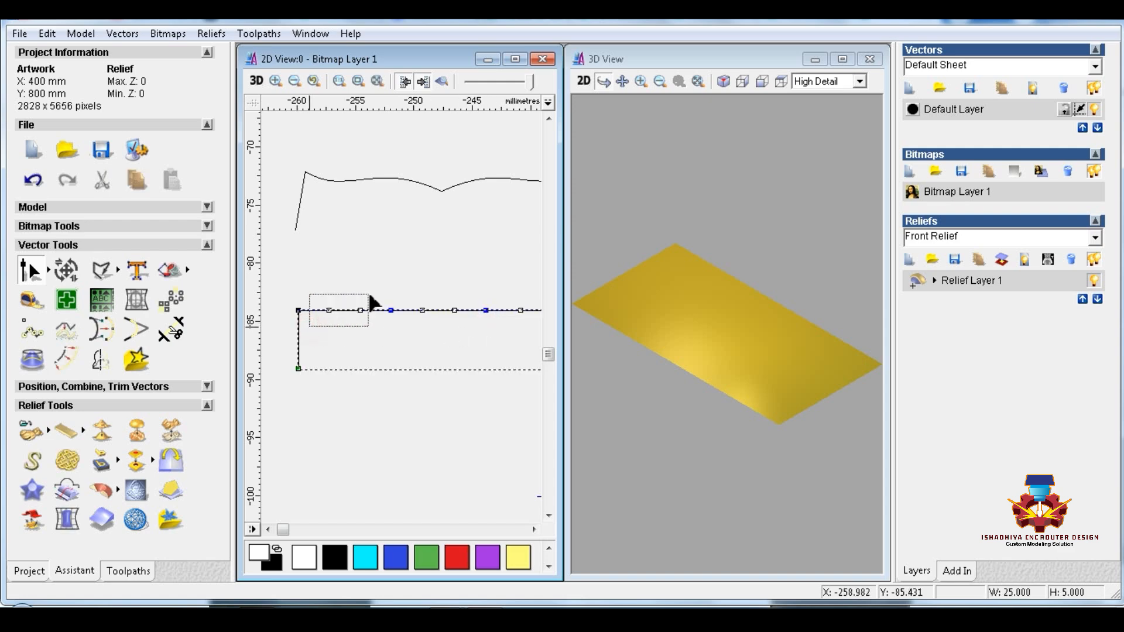
Lower both control points of the bottom copy's first upper segment by ten nudges to form a shallow downward curve
drag(369, 295, 368, 295)
key(Down)
key(Down)
key(Down)
key(Down)
key(Down)
key(Down)
key(Down)
key(Down)
key(Down)
key(Down)
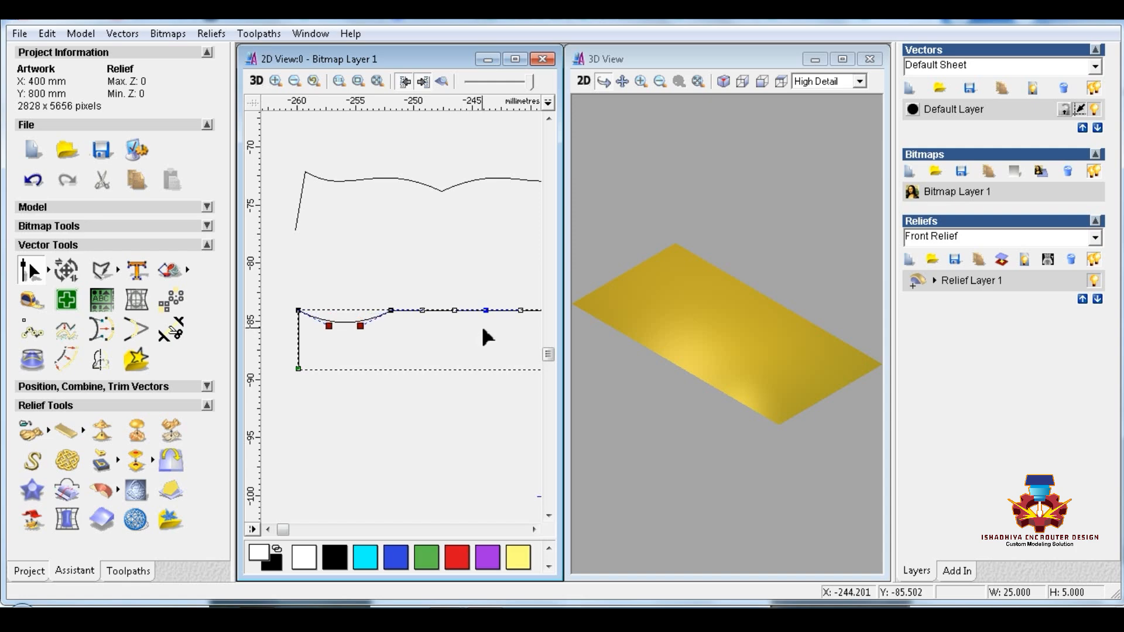
Lower both control points of the bottom copy's last upper segment by 13 nudges to form a matching downward curve
scroll(482, 329, down, 1)
scroll(400, 317, up, 1)
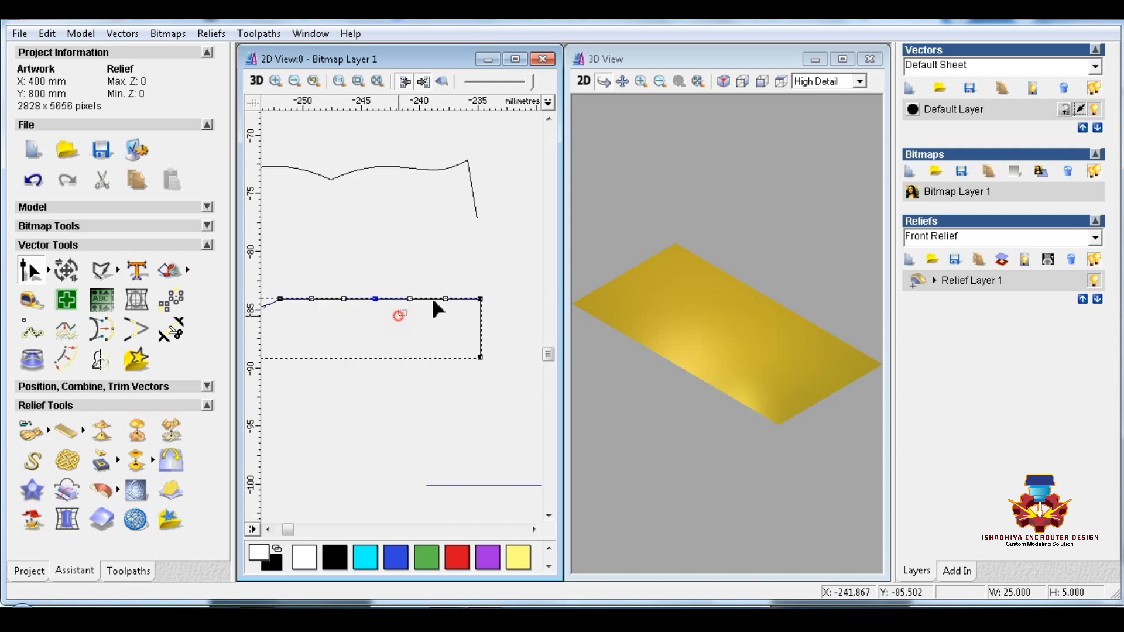
drag(398, 316, 453, 286)
key(Down)
key(Down)
key(Down)
key(Down)
key(Down)
key(Down)
key(Down)
key(Down)
key(Down)
key(Down)
key(Down)
key(Down)
key(Down)
scroll(447, 329, down, 1)
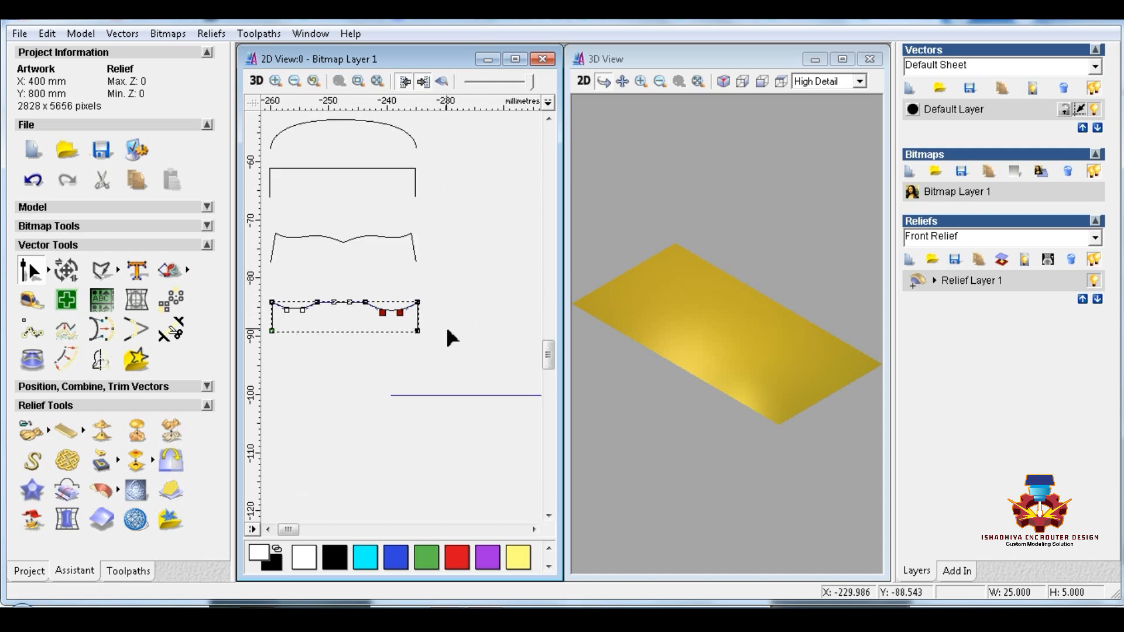
scroll(355, 296, up, 1)
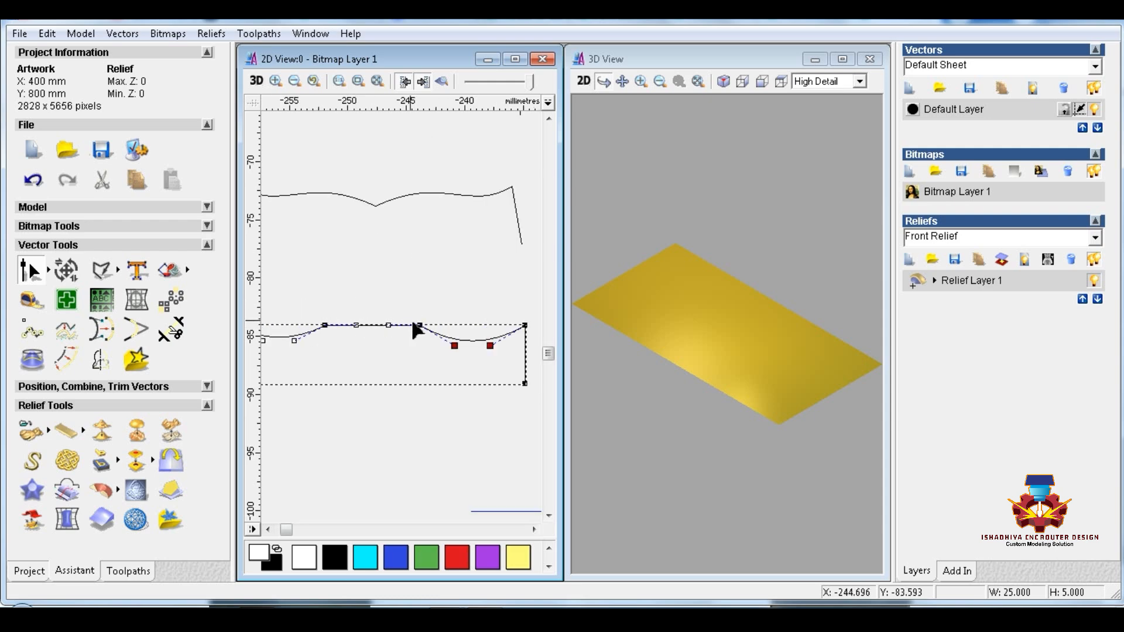
scroll(302, 352, down, 1)
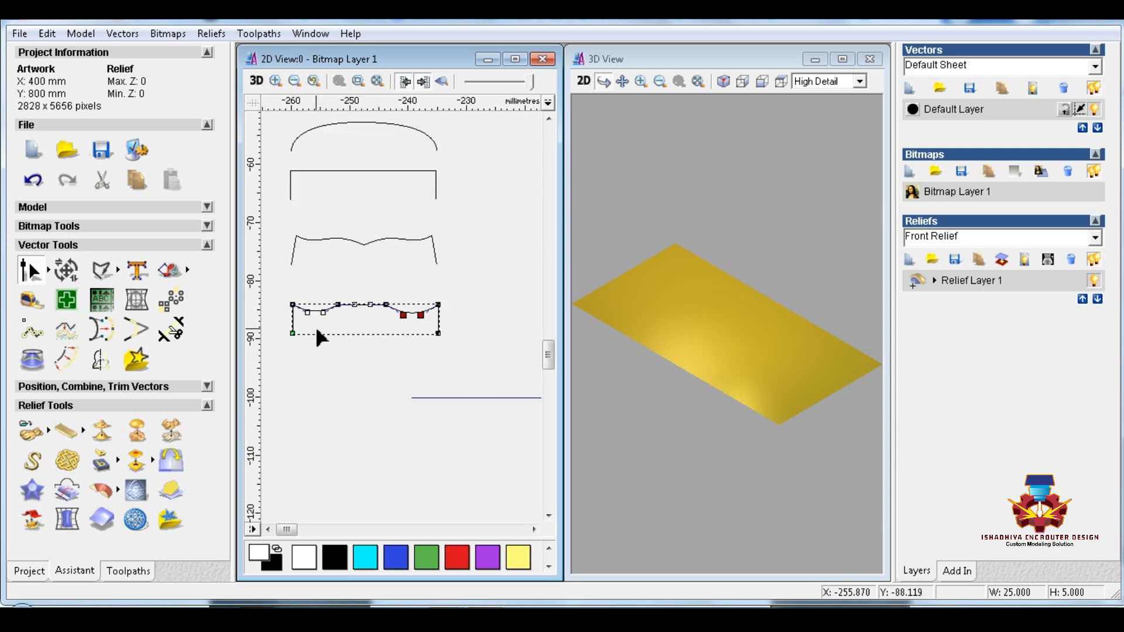
Raise the two control points of the bottom copy's right-hand dip slightly to make it shallower
drag(282, 309, 435, 328)
scroll(390, 321, up, 1)
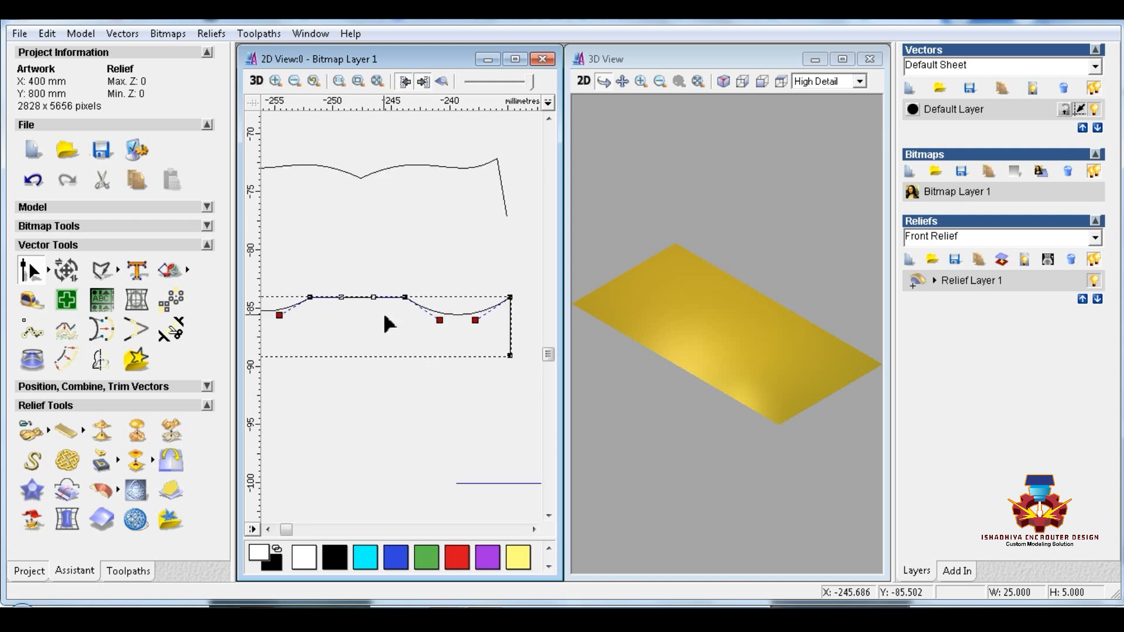
drag(419, 341, 494, 307)
key(Up)
key(Up)
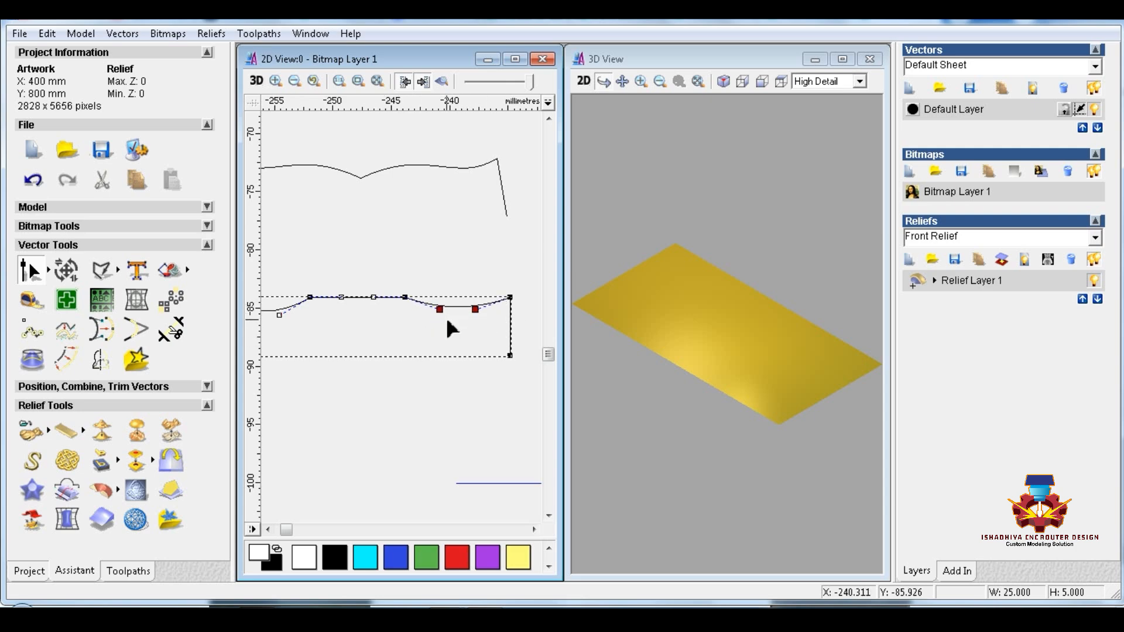
scroll(445, 321, down, 2)
scroll(349, 310, up, 1)
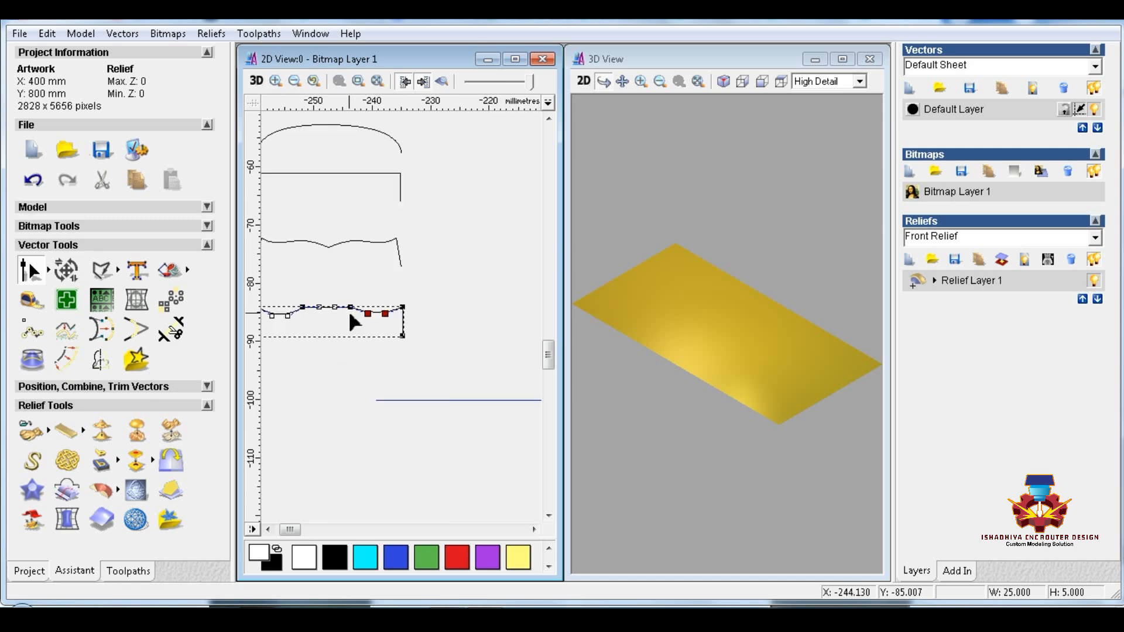
Nudge the bottom copy's upper right corner node slightly inward so that its right side slants
click(402, 307)
scroll(362, 315, down, 1)
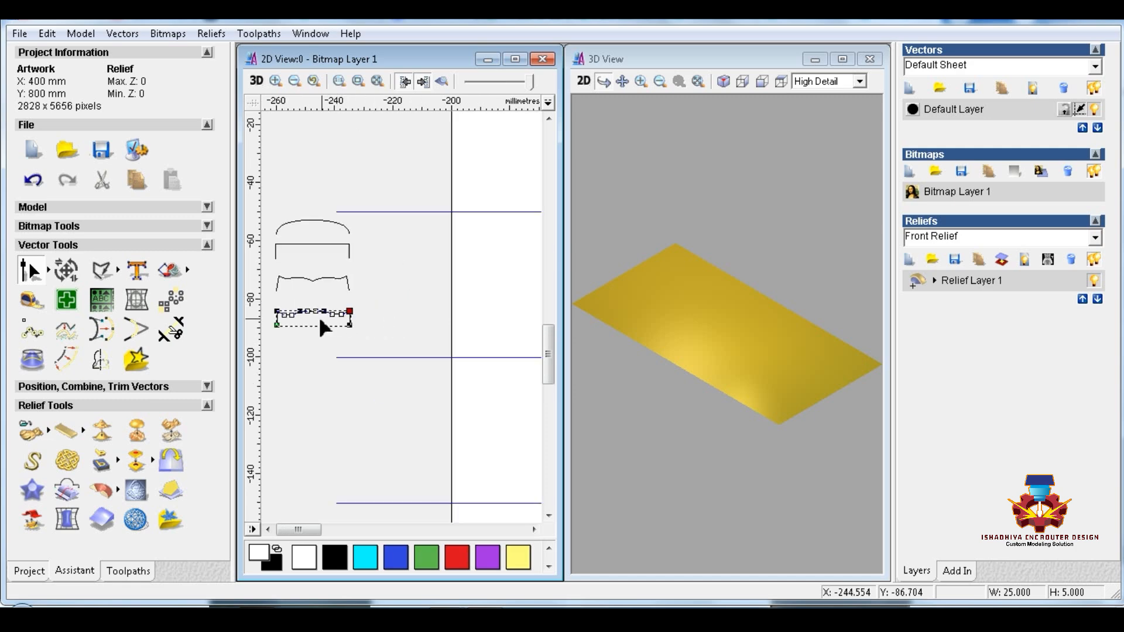
scroll(316, 316, up, 1)
key(Left)
key(Left)
key(Left)
key(Left)
key(Left)
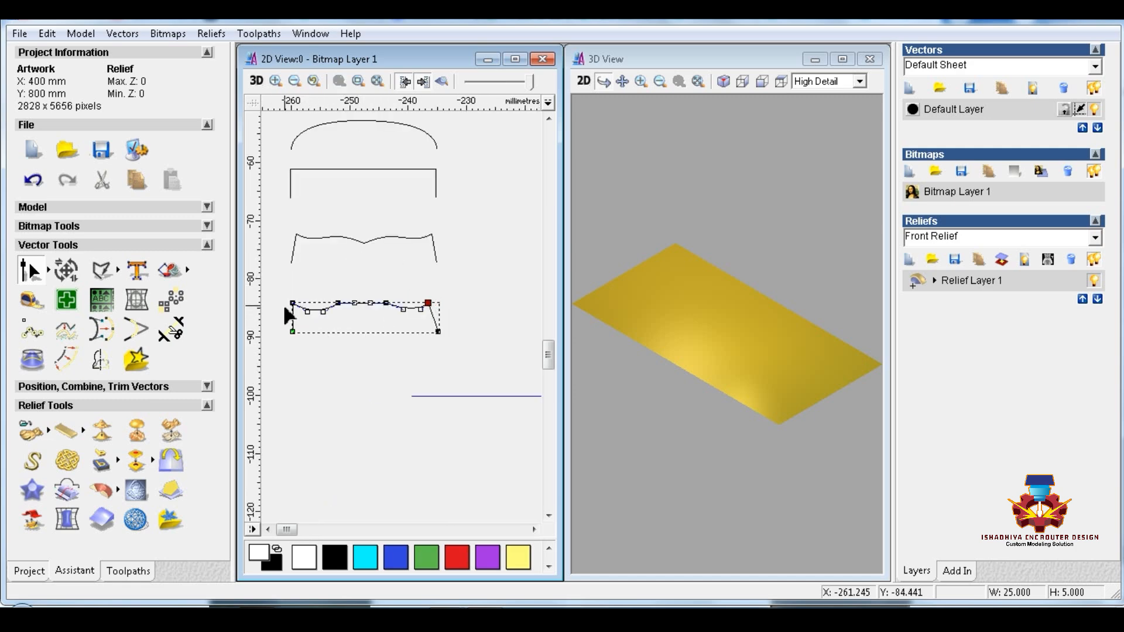
key(Right)
Nudge the bottom copy's upper left corner node slightly inward to mirror the slanted right side
drag(285, 296, 301, 319)
key(Right)
key(Right)
key(Right)
key(Right)
key(Right)
key(Left)
key(Left)
Raise both control points of the bottom copy's middle segment by four nudges into a low arch and finish node editing
click(321, 381)
key(Up)
key(Up)
key(Up)
key(Up)
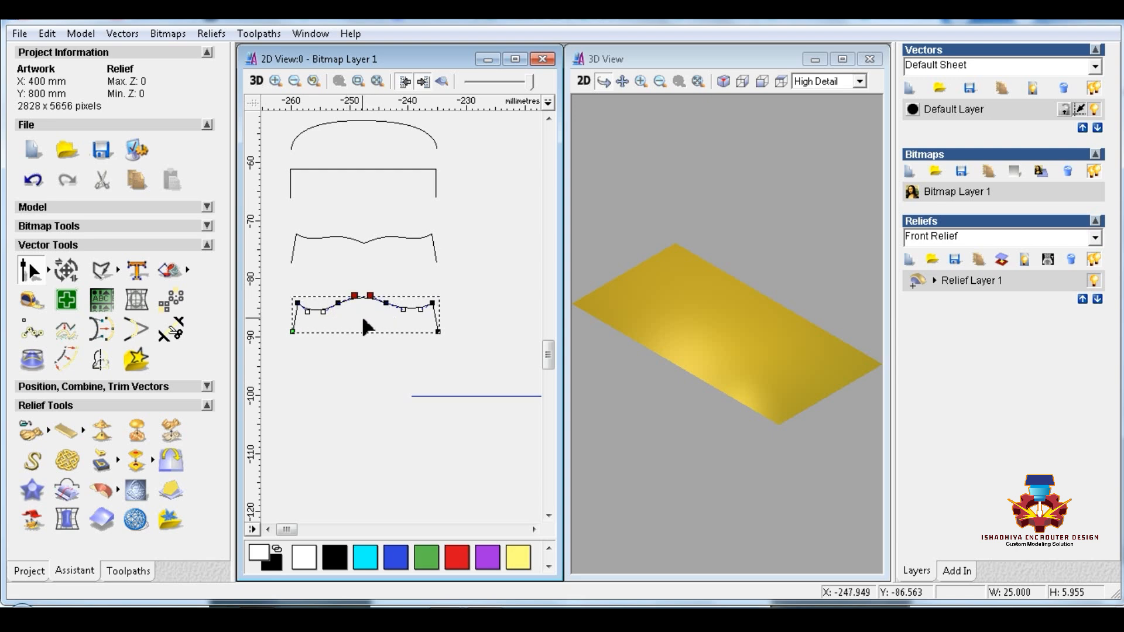
click(336, 370)
right_click(327, 377)
click(307, 399)
click(314, 415)
Move all four profiles together farther left, clear of the ends of the grid lines
scroll(317, 416, down, 4)
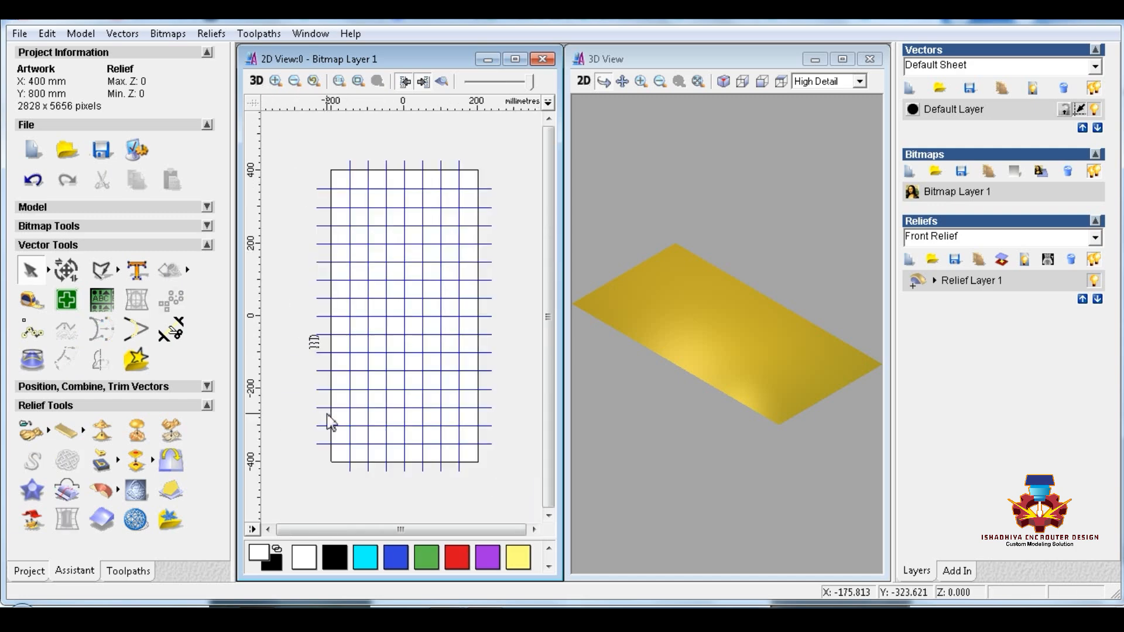
click(314, 341)
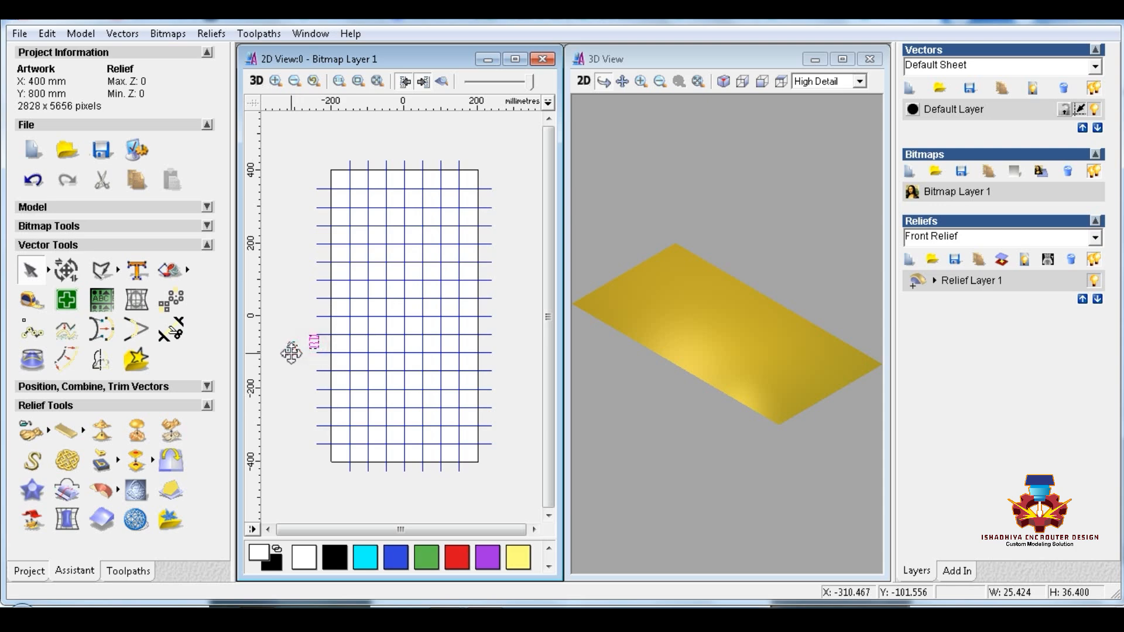
drag(291, 354, 291, 355)
click(304, 322)
scroll(304, 372, up, 1)
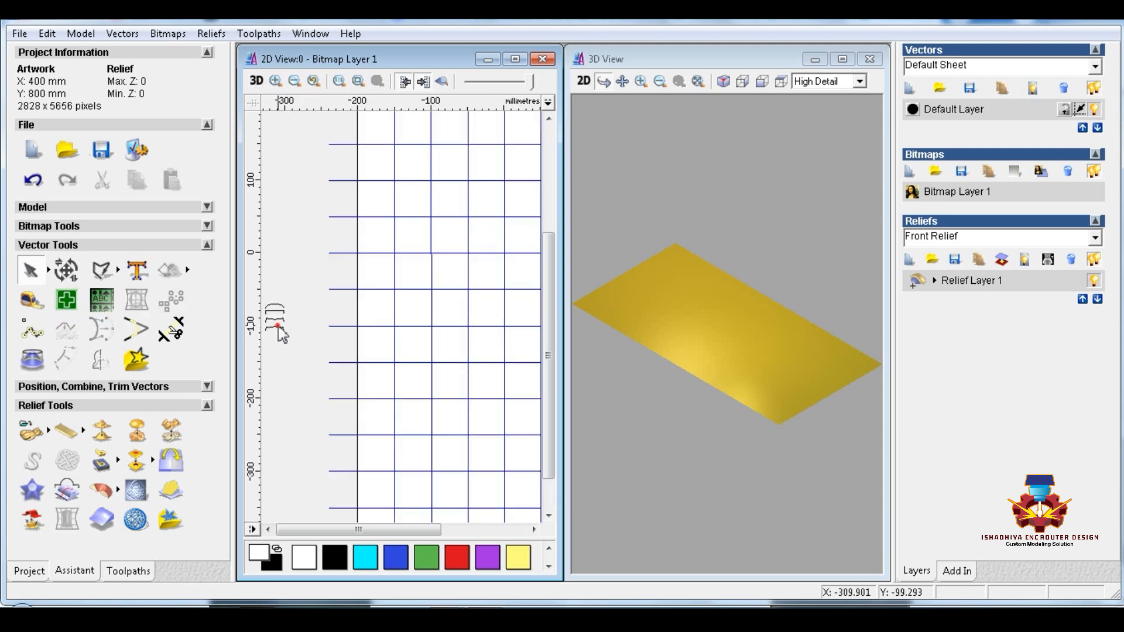
Spread the four profiles apart vertically beside the grid: plain three-sided one on top, then the arch, the two-hump profile and the newest profile
click(278, 326)
drag(276, 327, 279, 360)
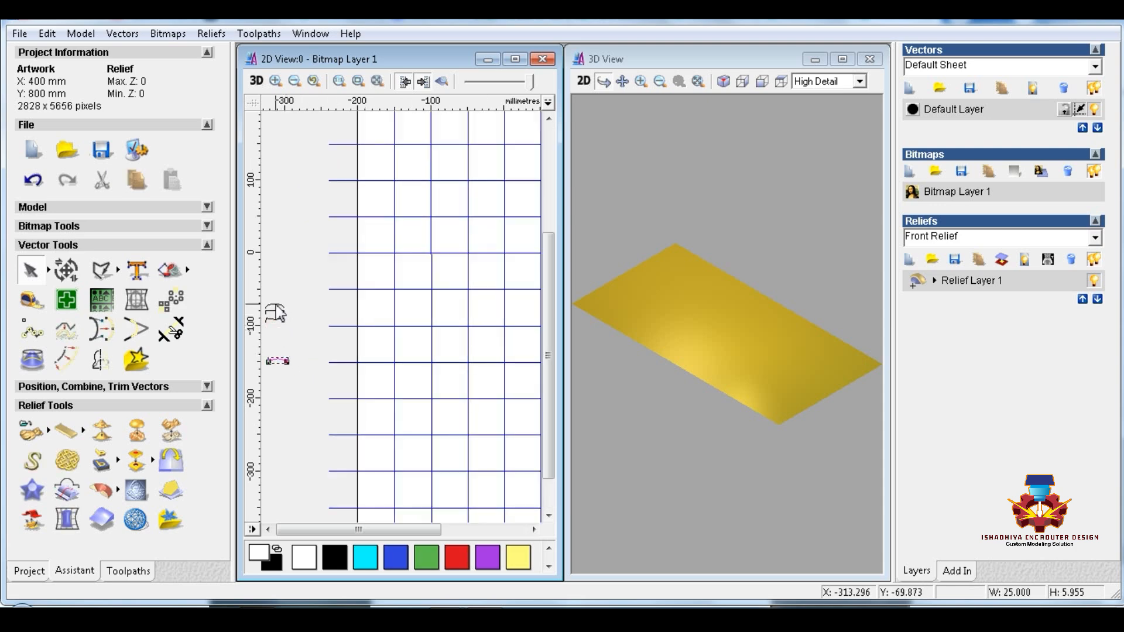
drag(278, 309, 284, 233)
click(276, 313)
drag(280, 309, 314, 159)
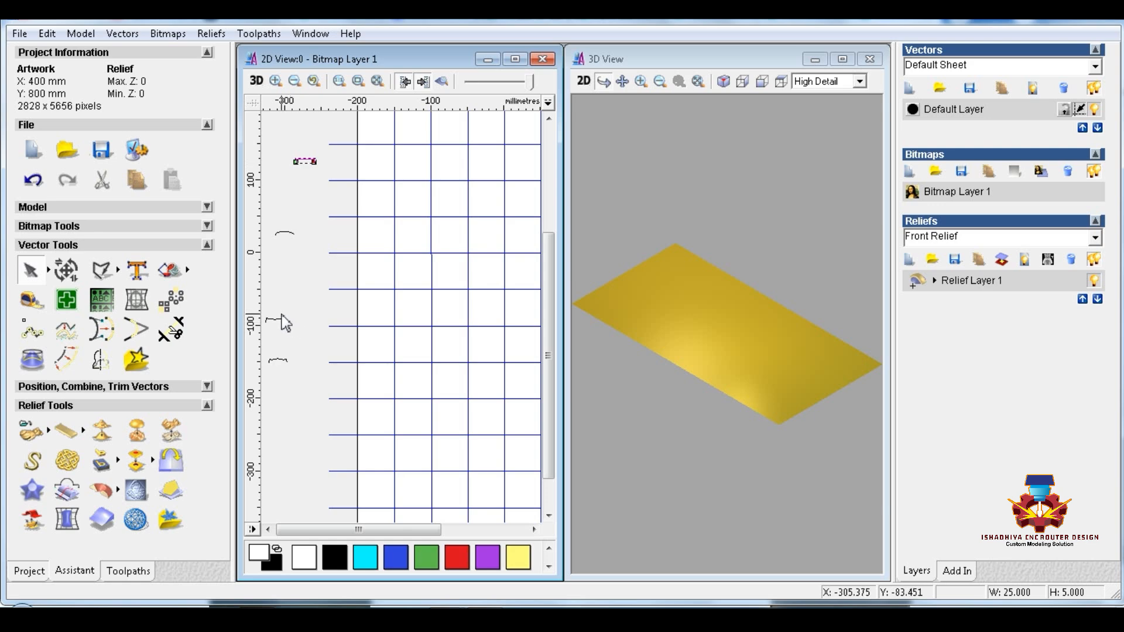
drag(276, 319, 288, 282)
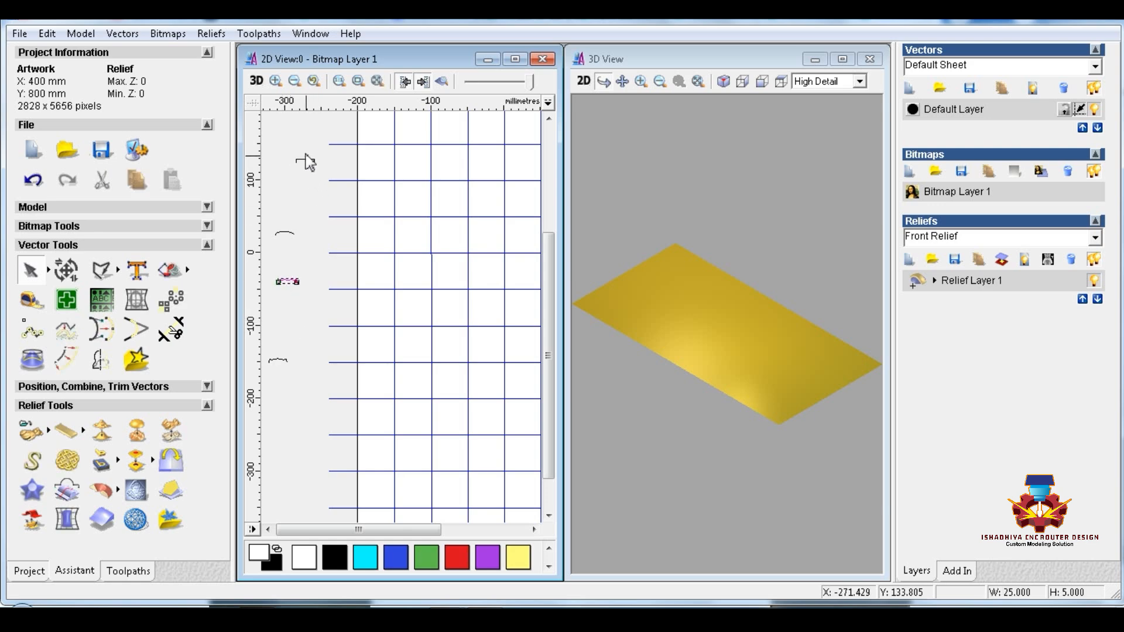
click(334, 310)
Select all the grid lines, turn off bitmap visibility, and add the plain three-sided profile to the selection last
scroll(345, 327, down, 3)
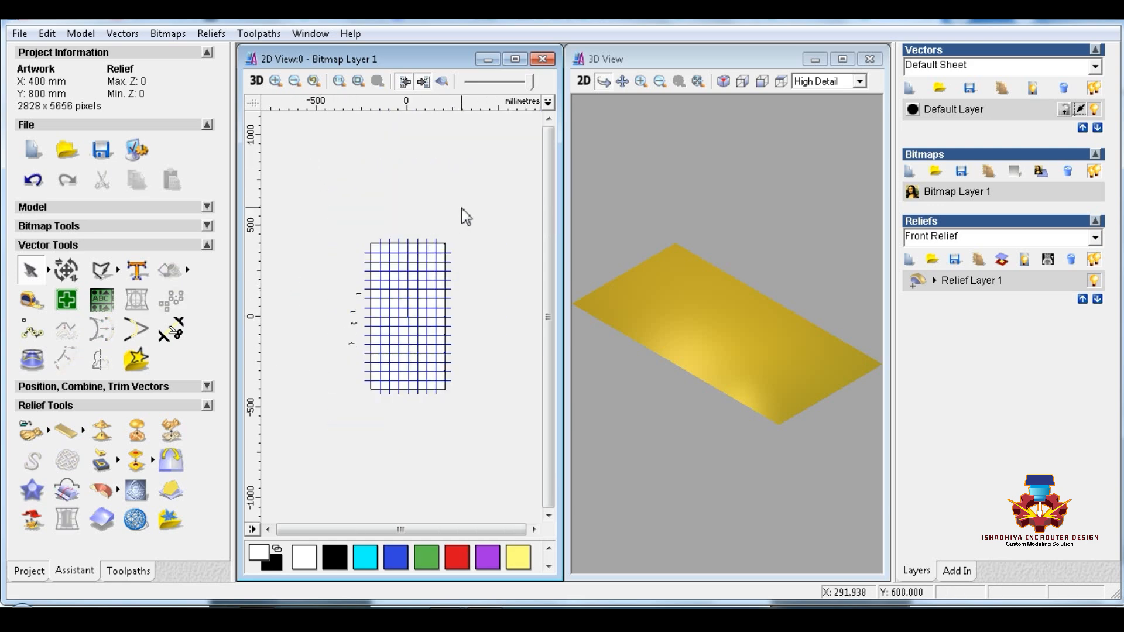
drag(480, 214, 367, 407)
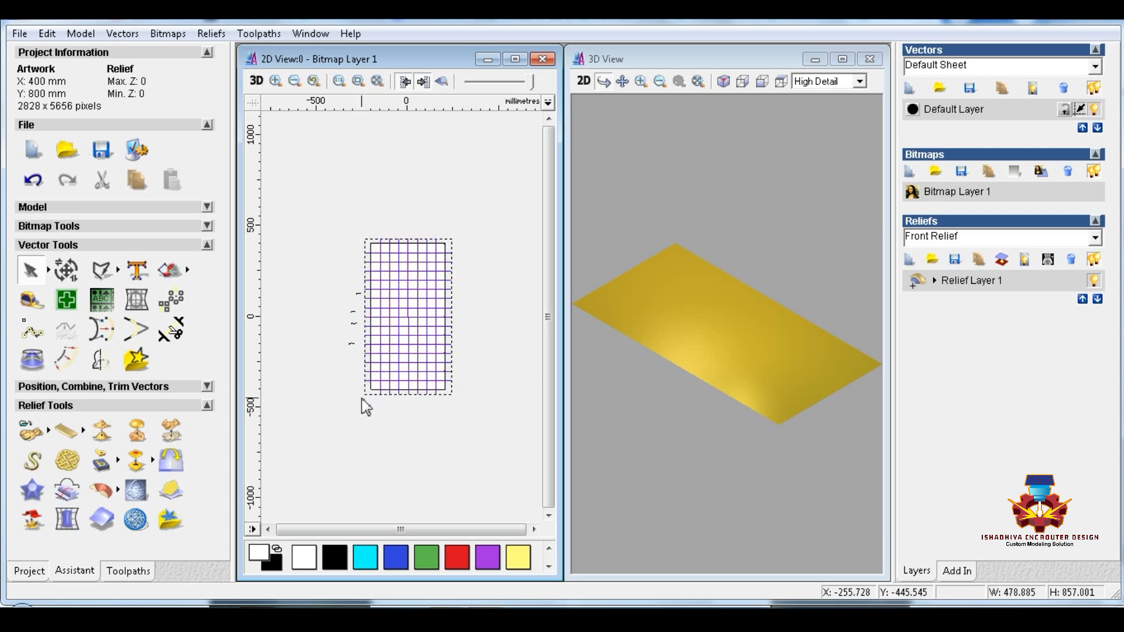
click(443, 81)
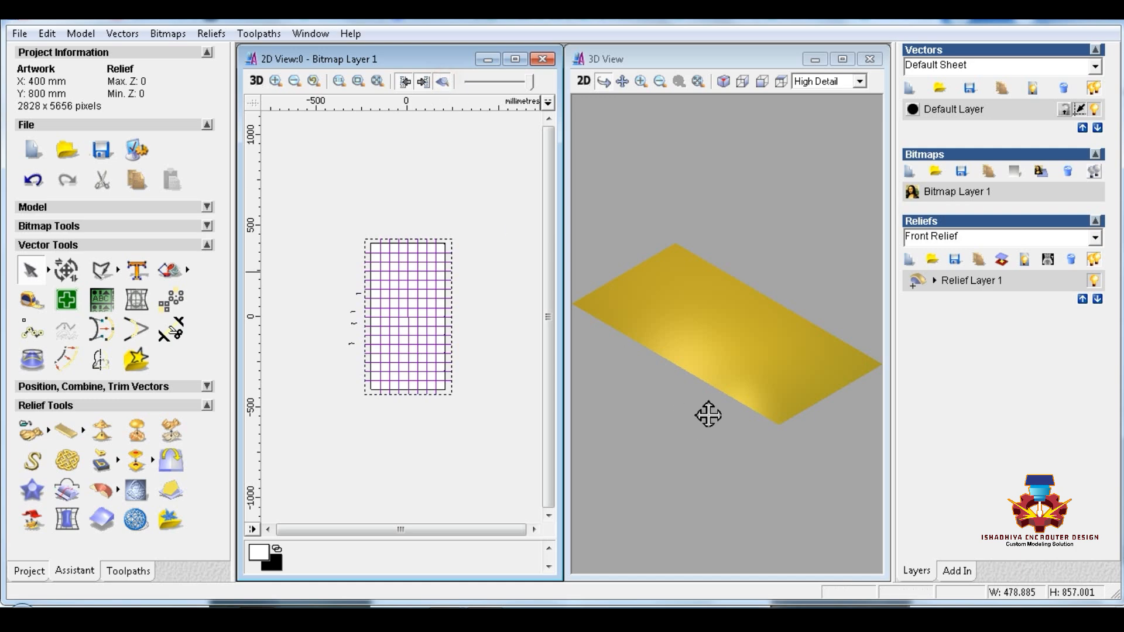
drag(707, 414, 680, 434)
scroll(718, 337, up, 2)
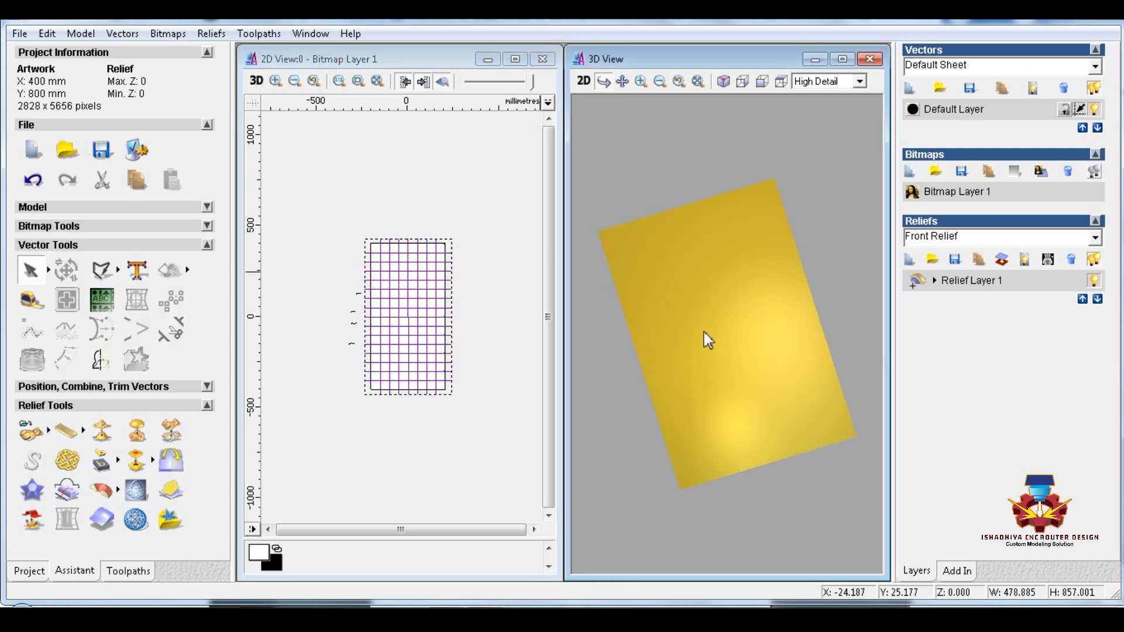
drag(682, 332, 711, 310)
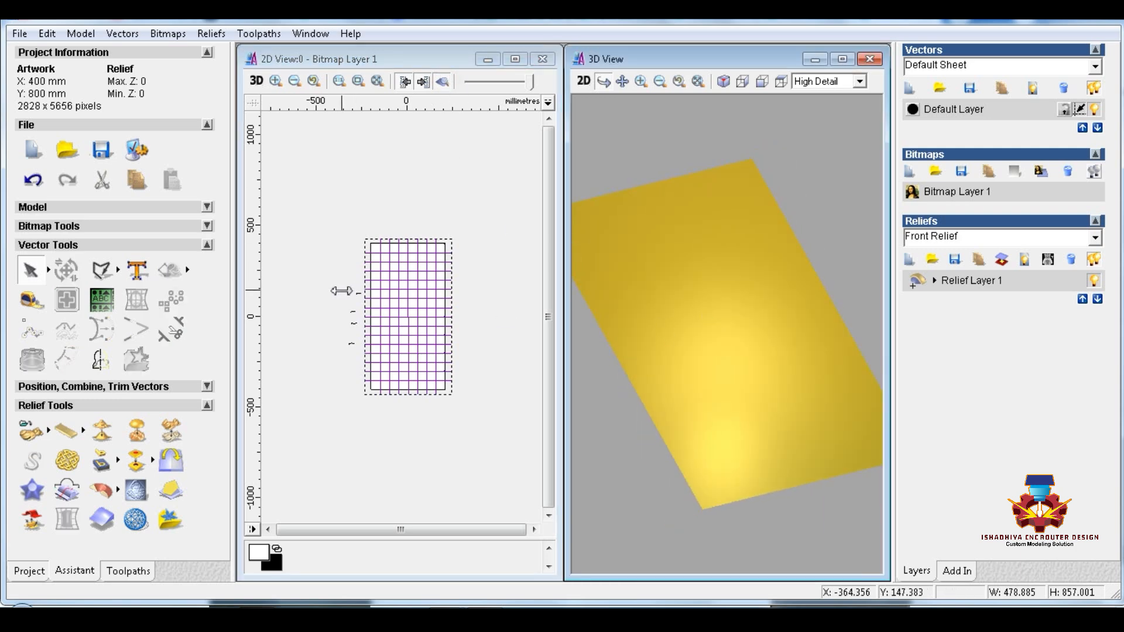
shift+click(361, 301)
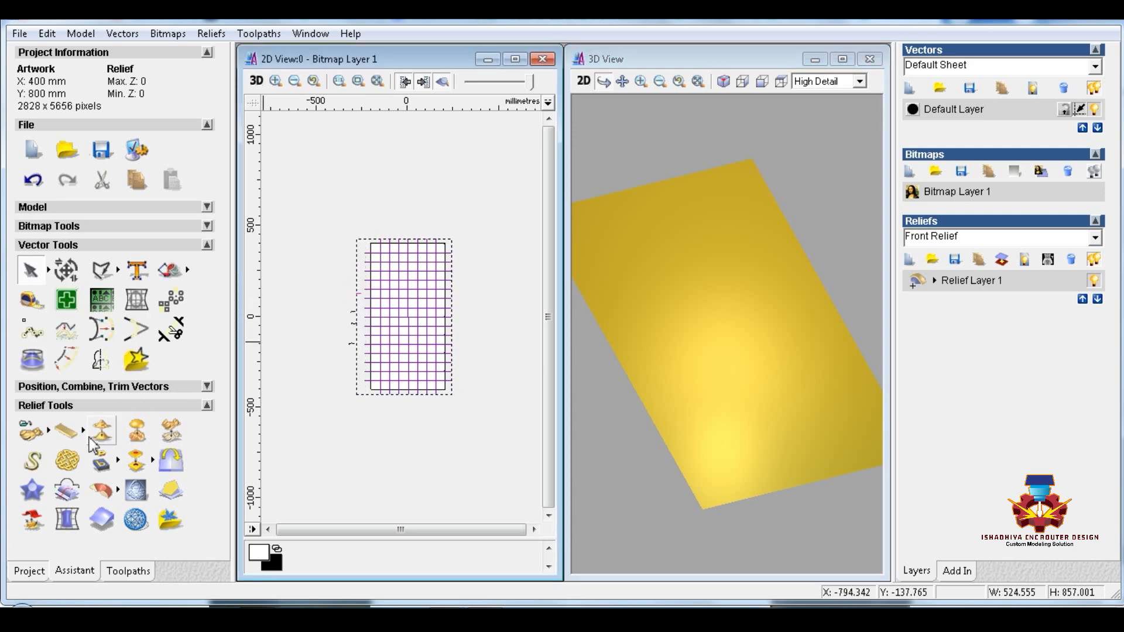
click(67, 461)
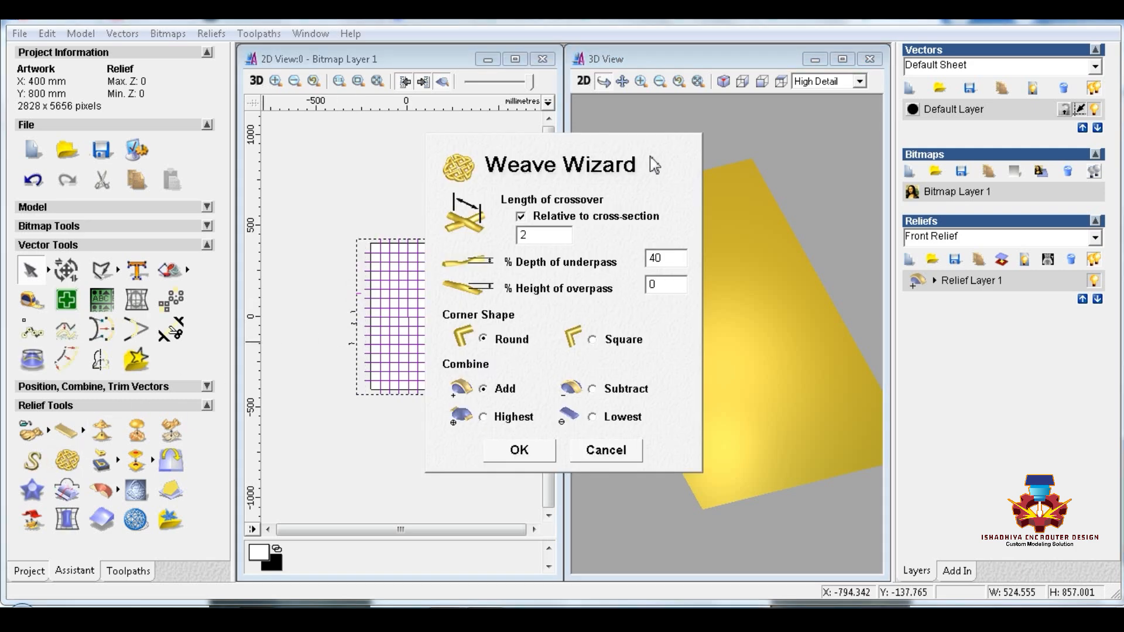
drag(653, 165, 301, 72)
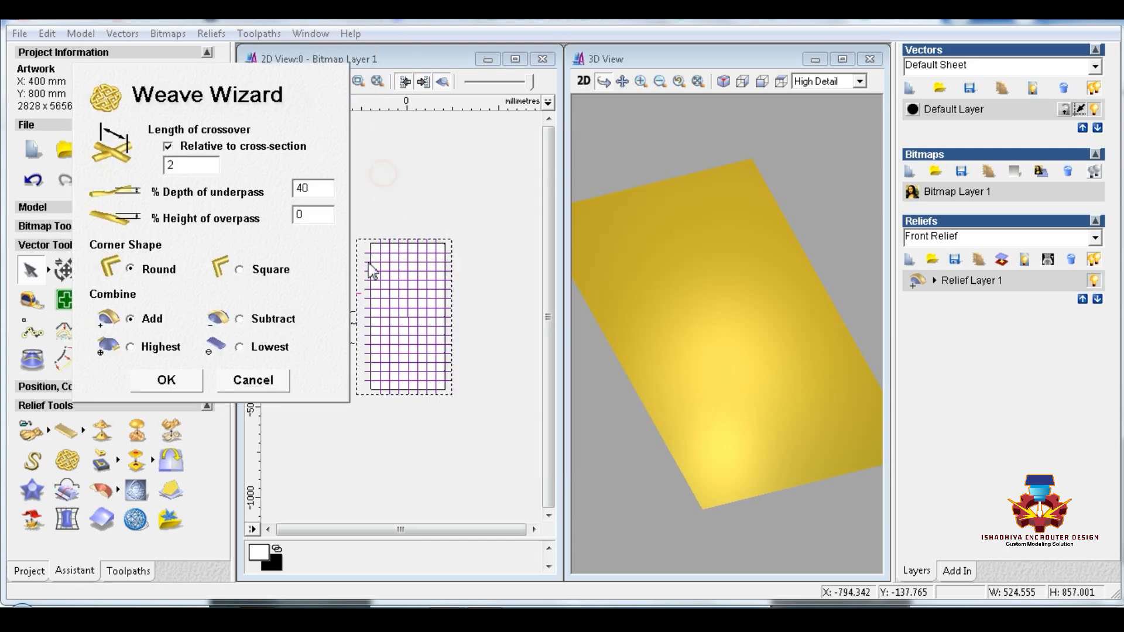
click(253, 381)
Generate a weave relief from the selected grid and profile with relative crossover length 2, 40% underpass depth, 0% overpass height, round corners and Add
scroll(369, 258, up, 3)
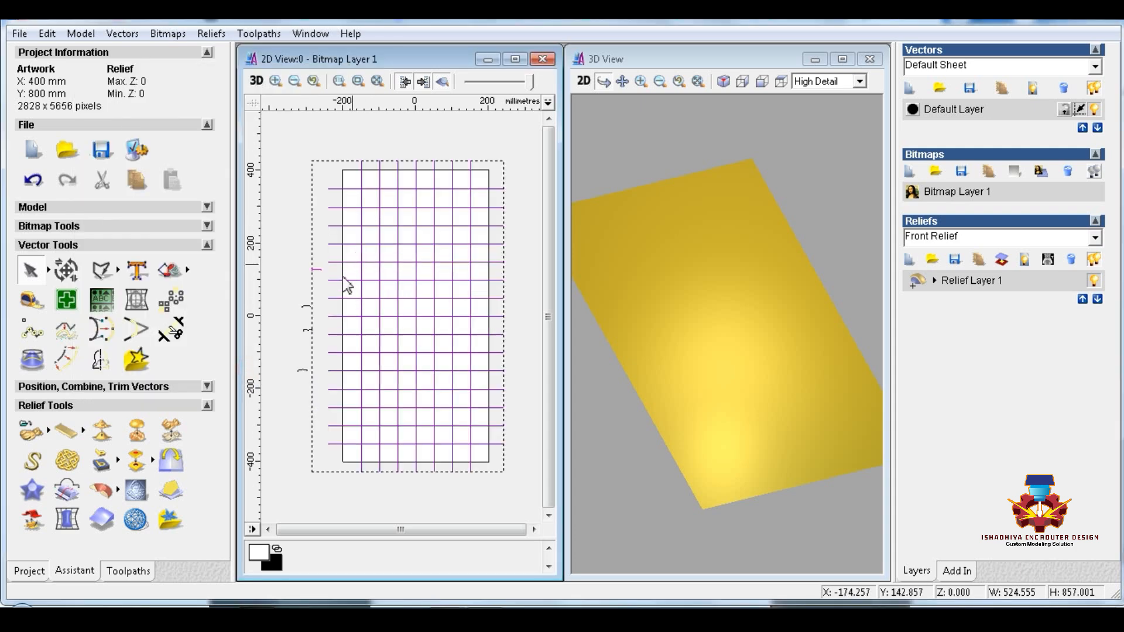
click(68, 461)
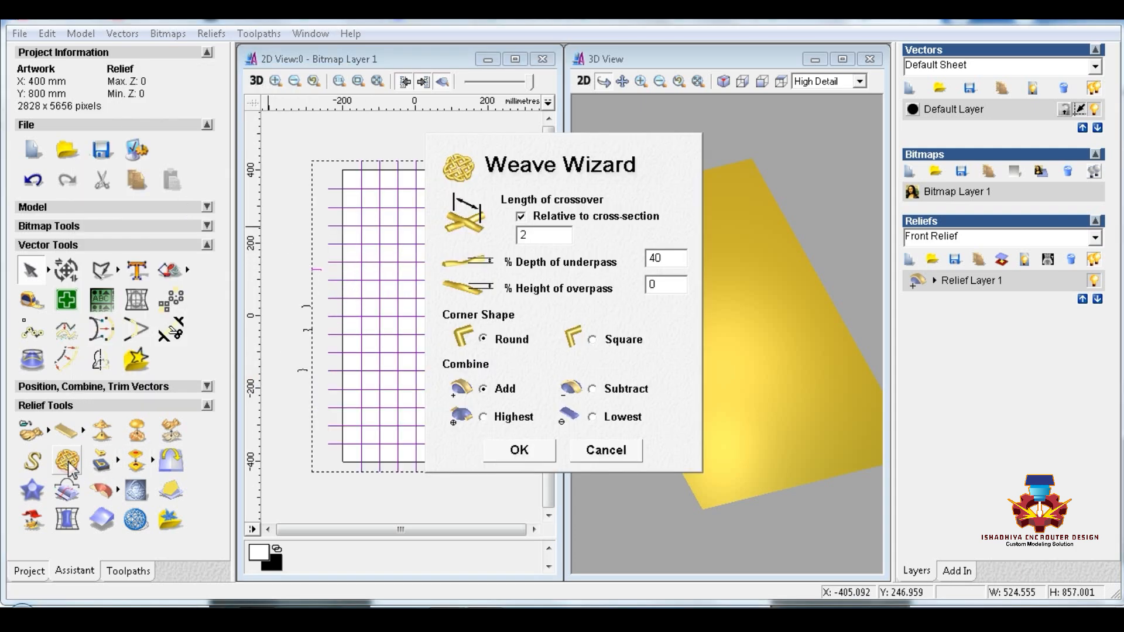
drag(638, 170, 350, 85)
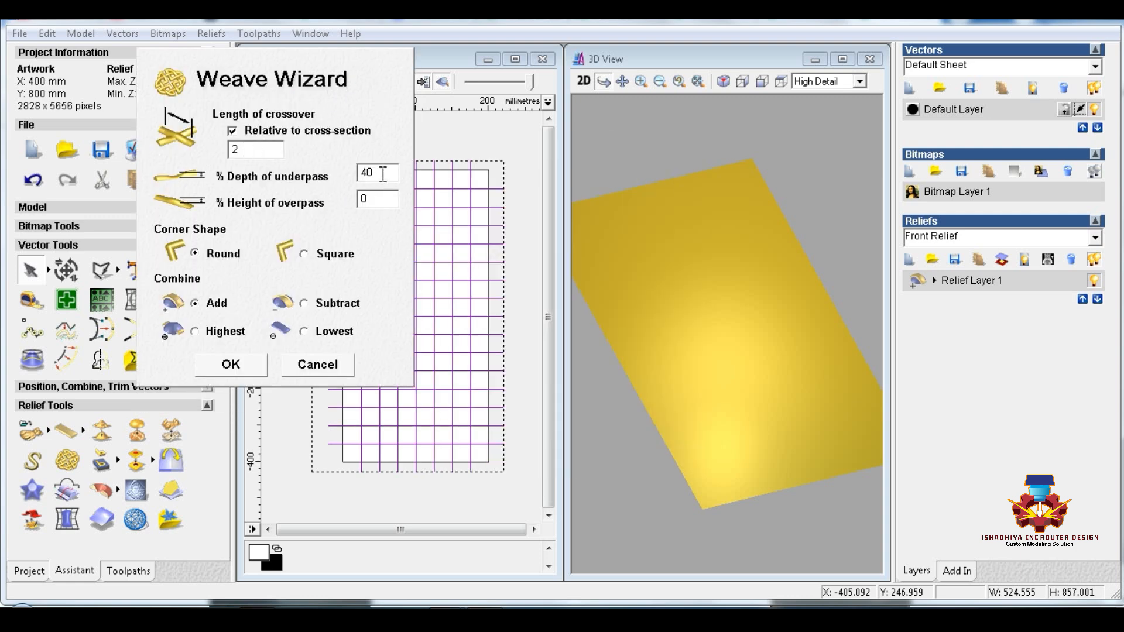
key(Tab)
click(223, 369)
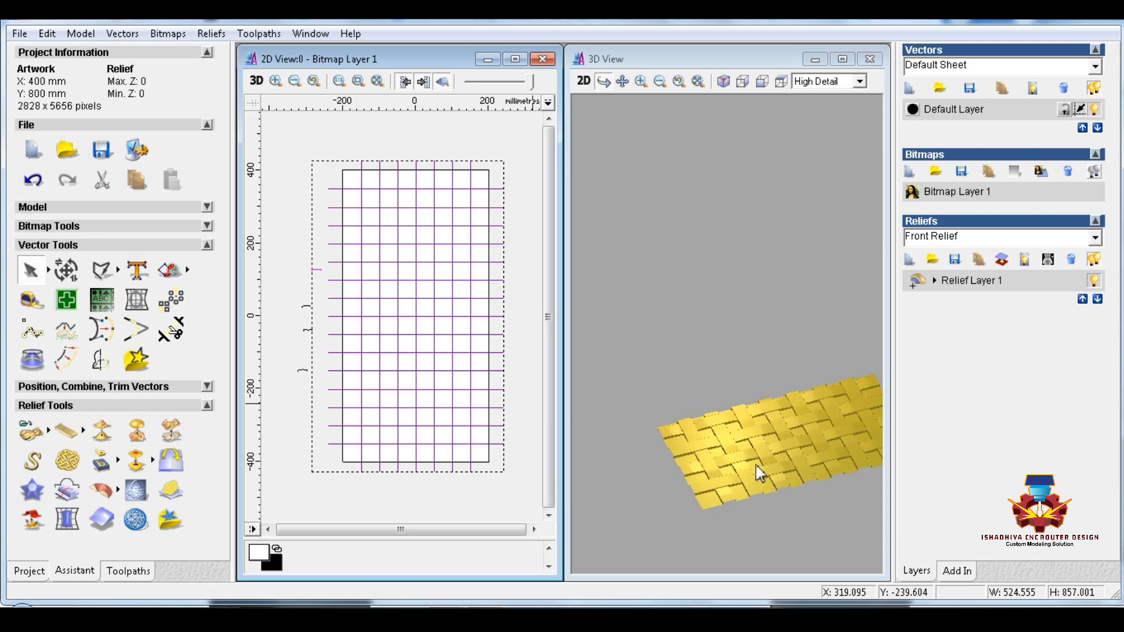
scroll(756, 465, up, 5)
drag(714, 439, 730, 377)
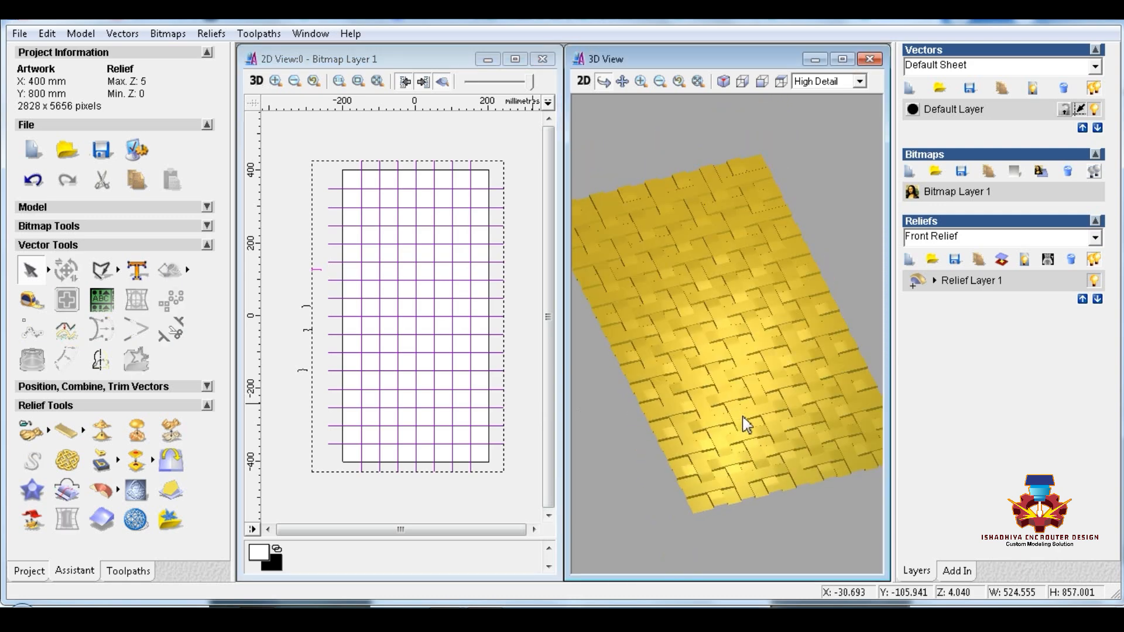
scroll(701, 320, up, 4)
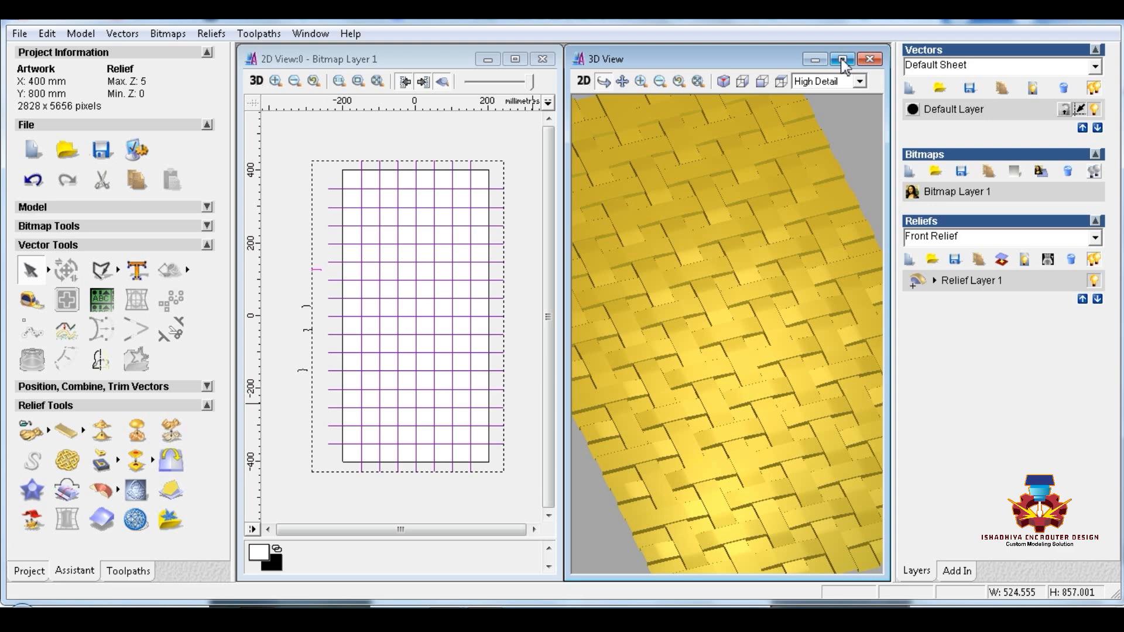
Add a new relief layer, replace the plain three-sided profile in the selection with the arch profile, and hide Relief Layer 1
click(910, 260)
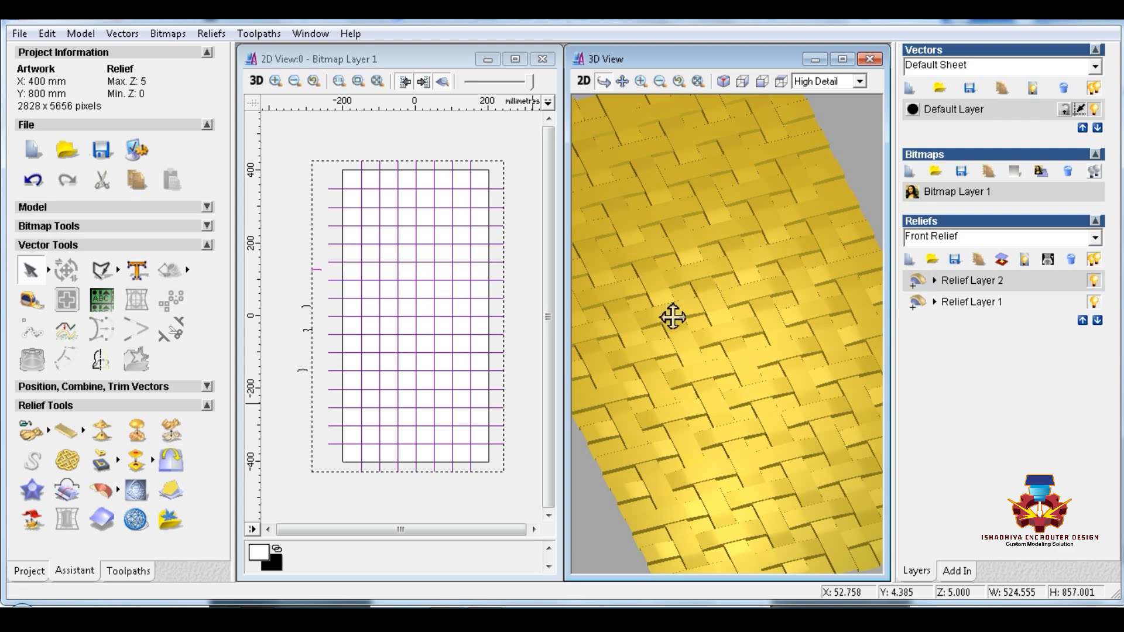
shift+click(315, 269)
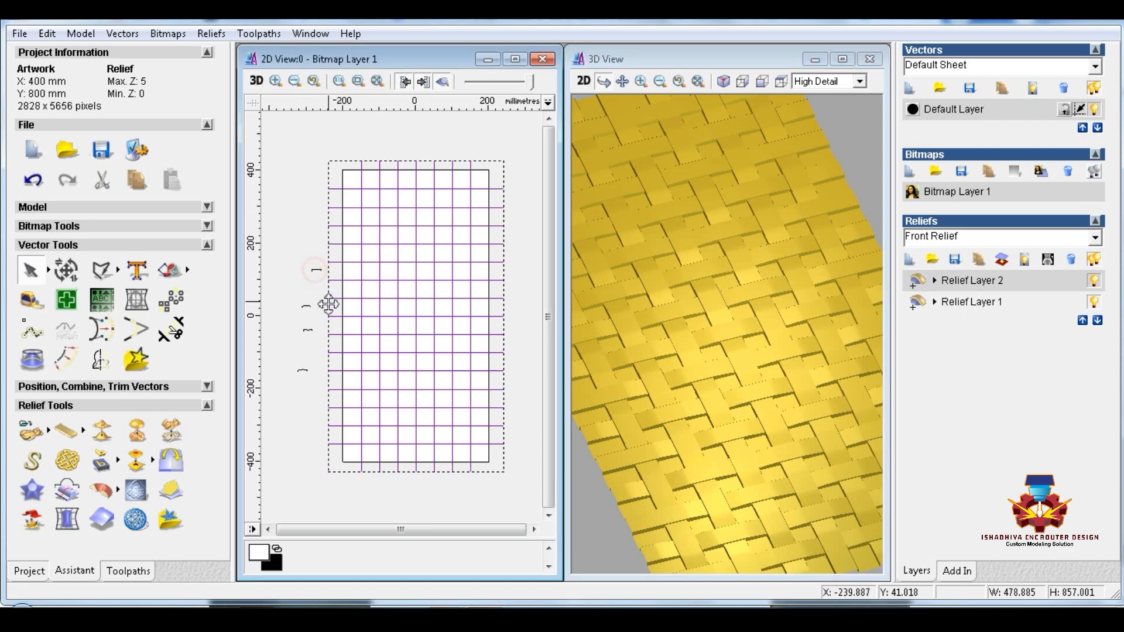
shift+click(306, 307)
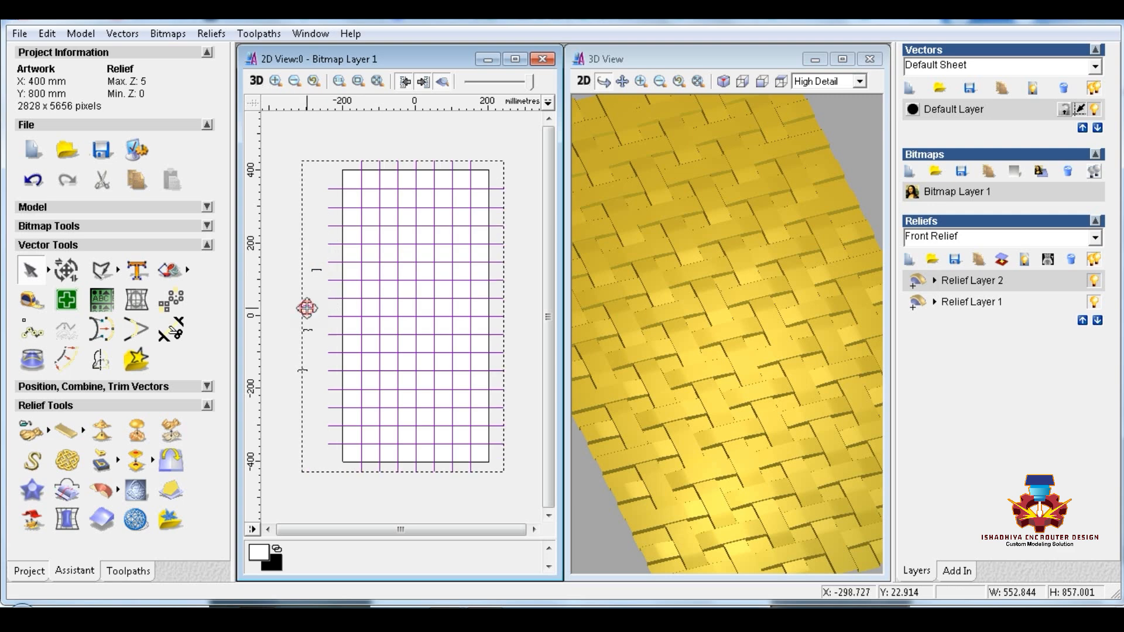
click(1093, 303)
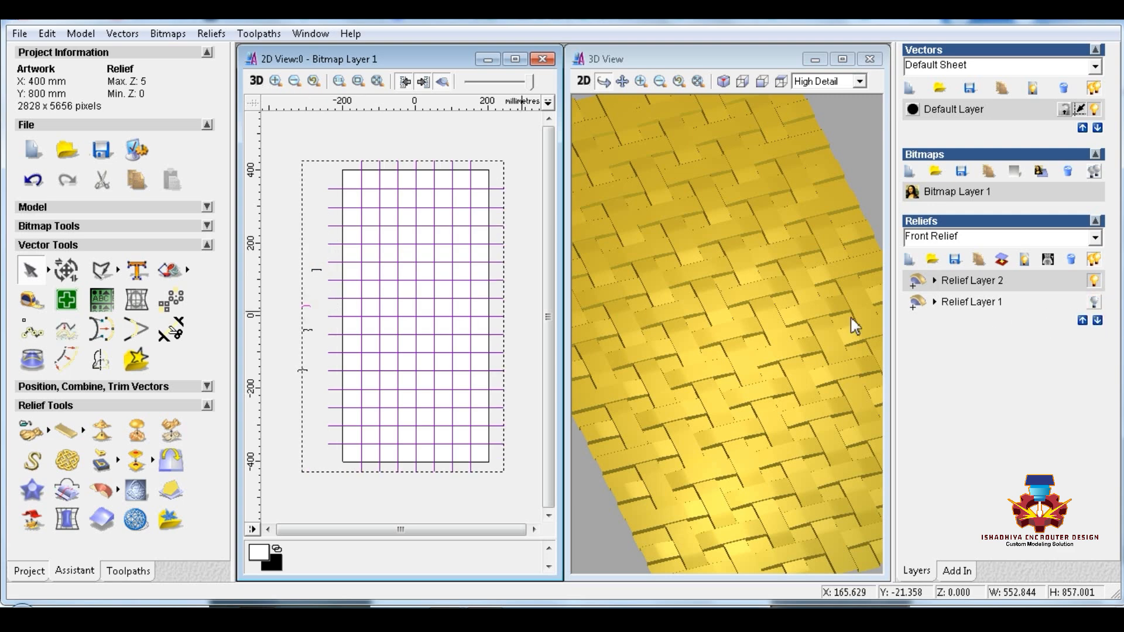
Generate a weave from the grid and arch profile with relative crossover length 2, 40% underpass depth, 0% overpass height, round corners and Add
click(68, 464)
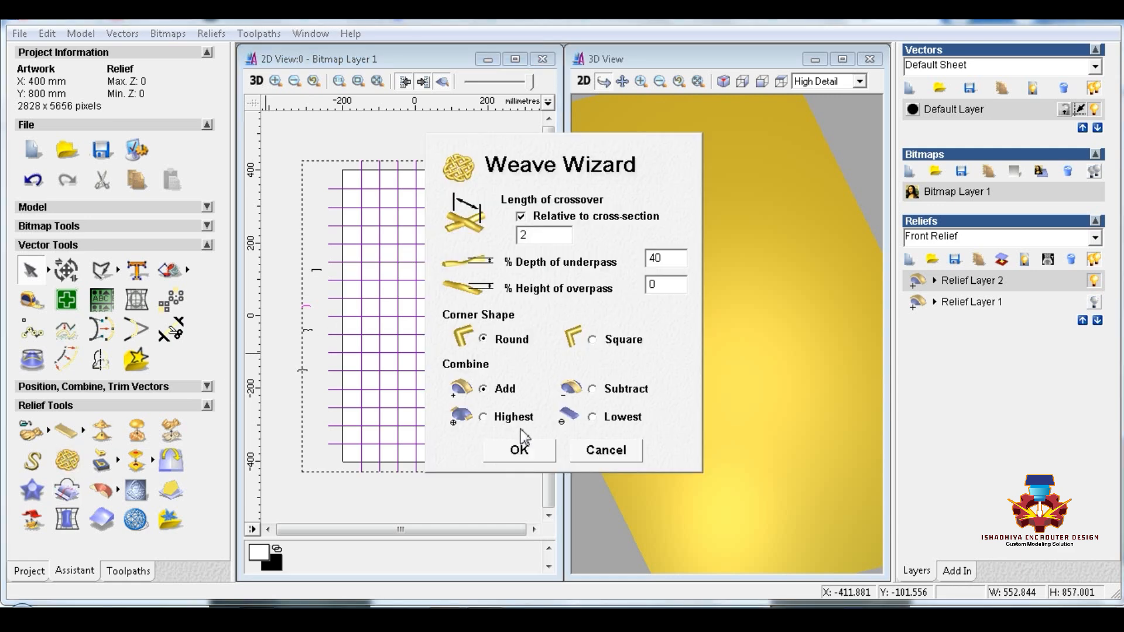
click(605, 450)
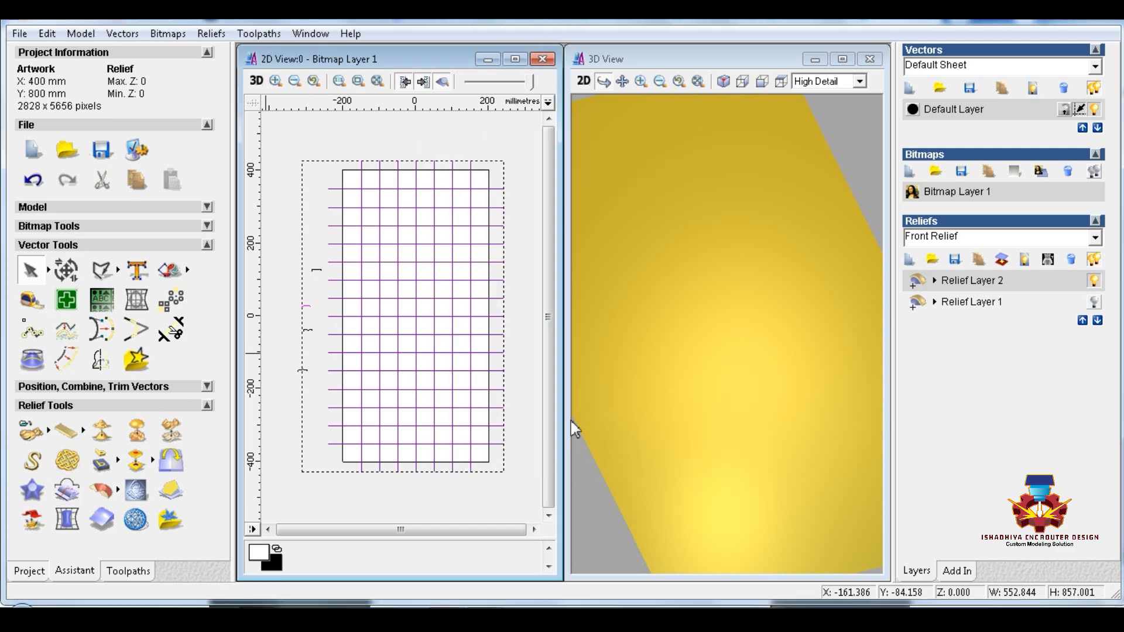
click(68, 460)
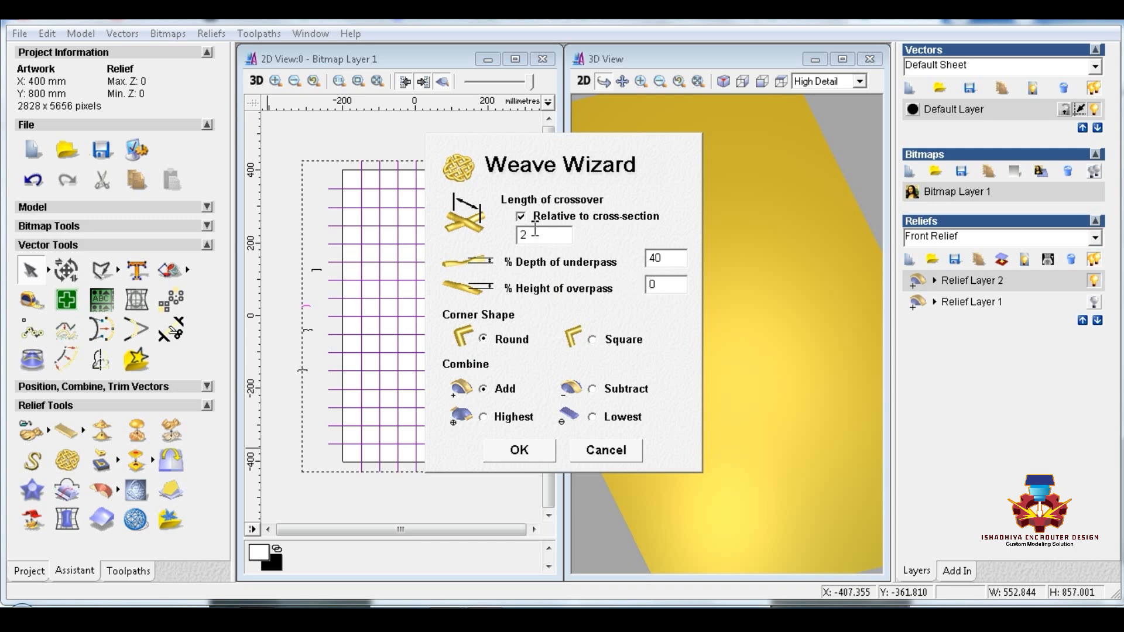
click(518, 457)
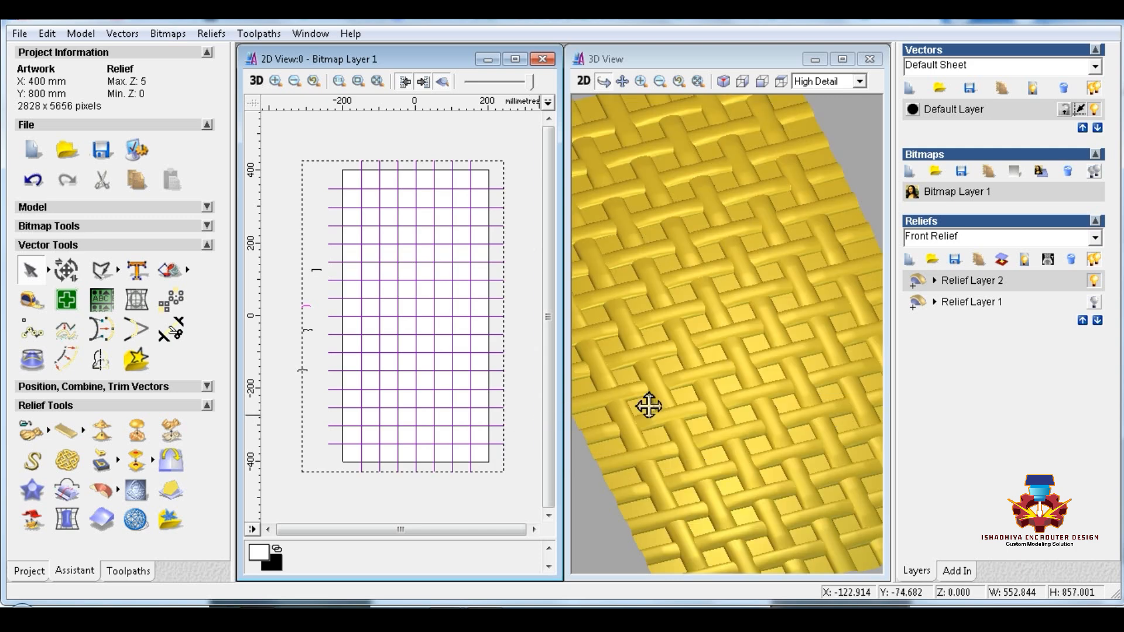
mouse_move(717, 396)
mouse_down()
mouse_move(685, 354)
mouse_move(735, 366)
mouse_move(727, 313)
mouse_move(745, 394)
mouse_up()
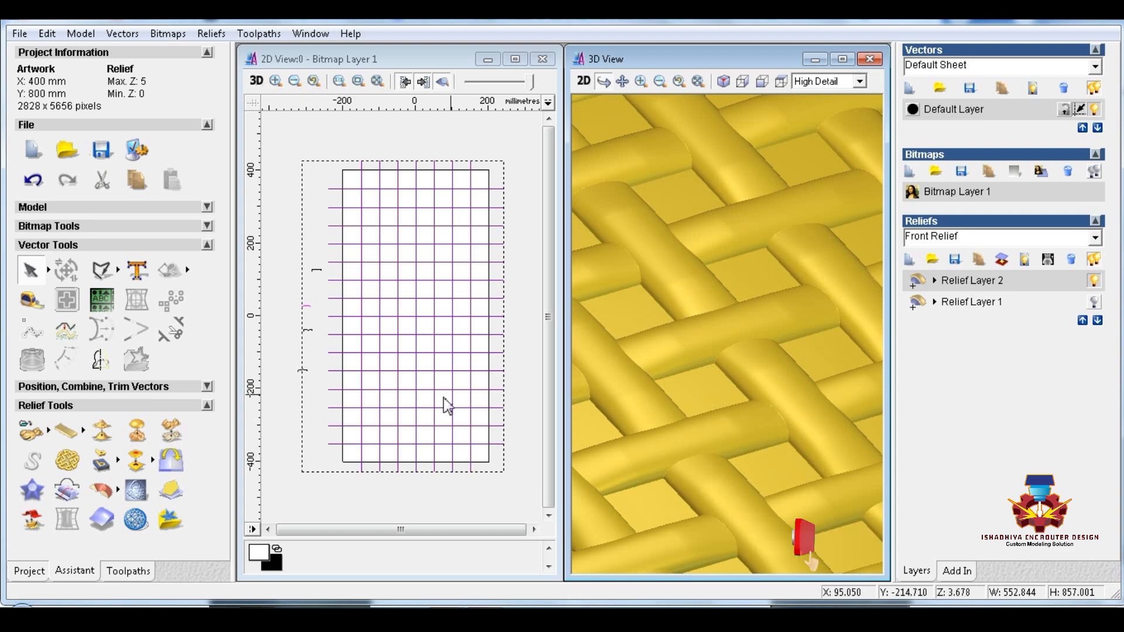
Reset the arch weave's relief and generate it again with relative crossover length 4 and 50% underpass depth
click(60, 433)
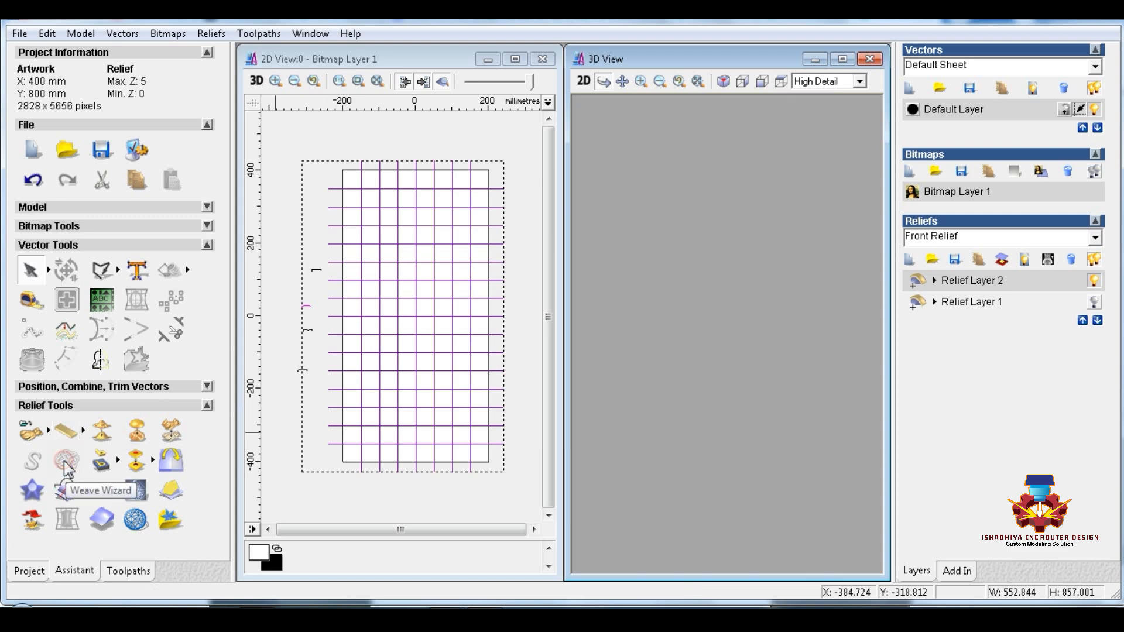
click(65, 462)
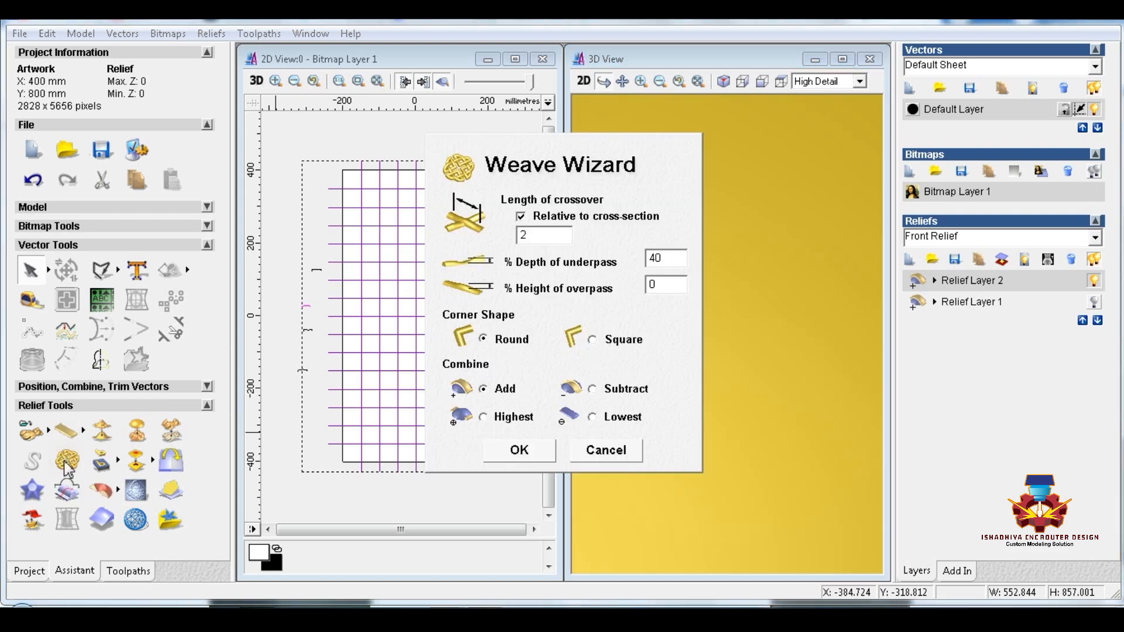
double_click(537, 239)
double_click(654, 258)
text(5)
click(526, 460)
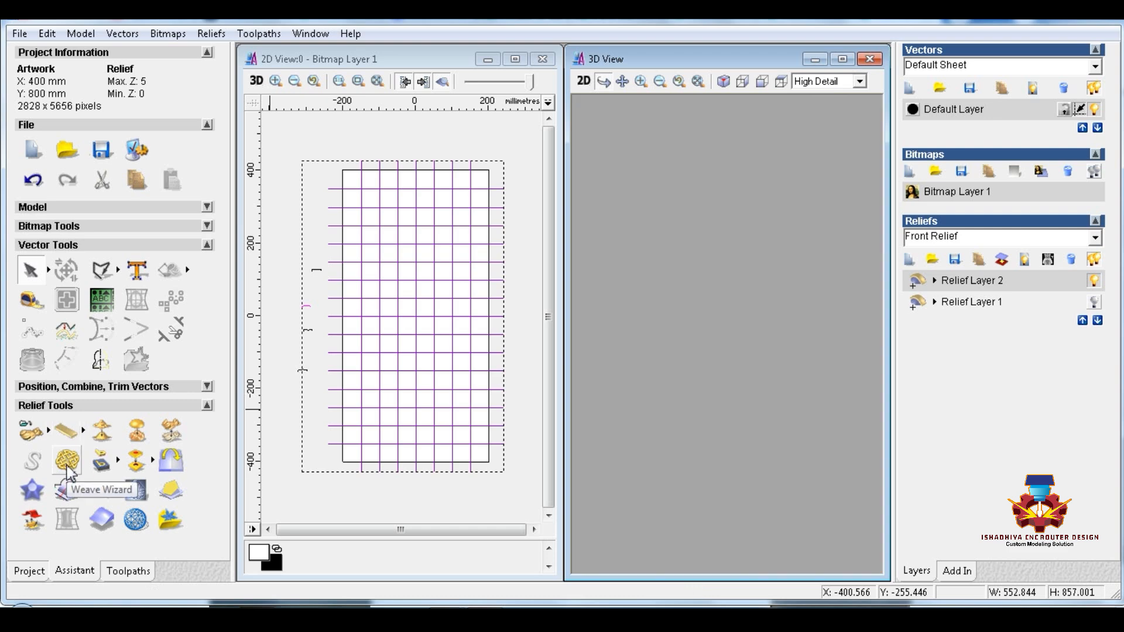
Regenerate the arch weave with relative crossover length 4 and the underpass depth raised to 70%
click(67, 466)
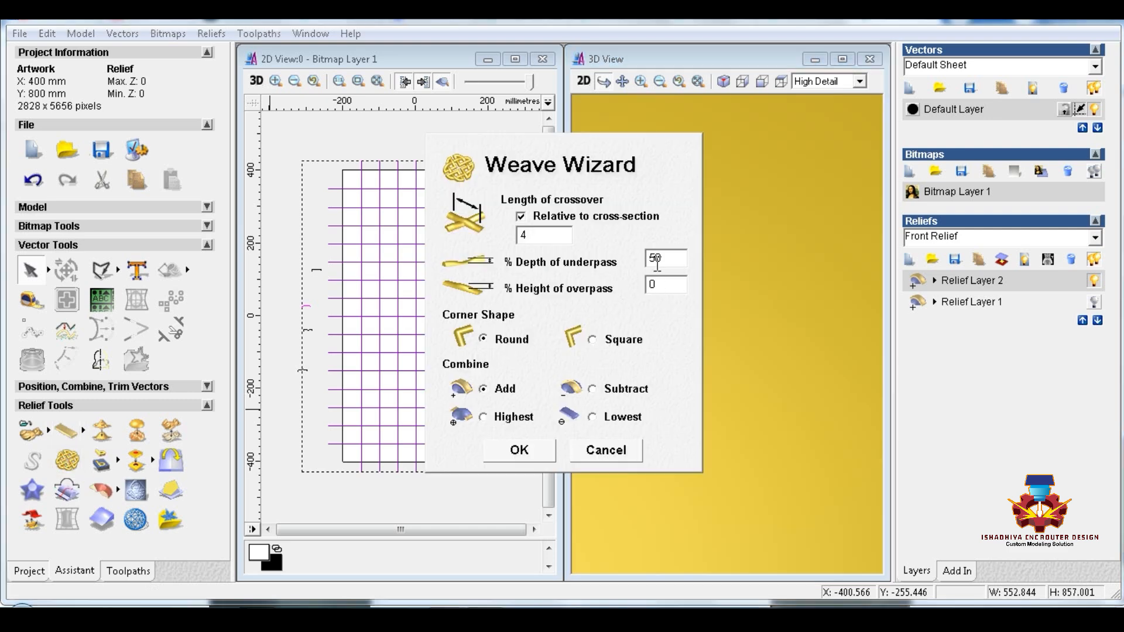
double_click(657, 260)
text(70)
click(519, 452)
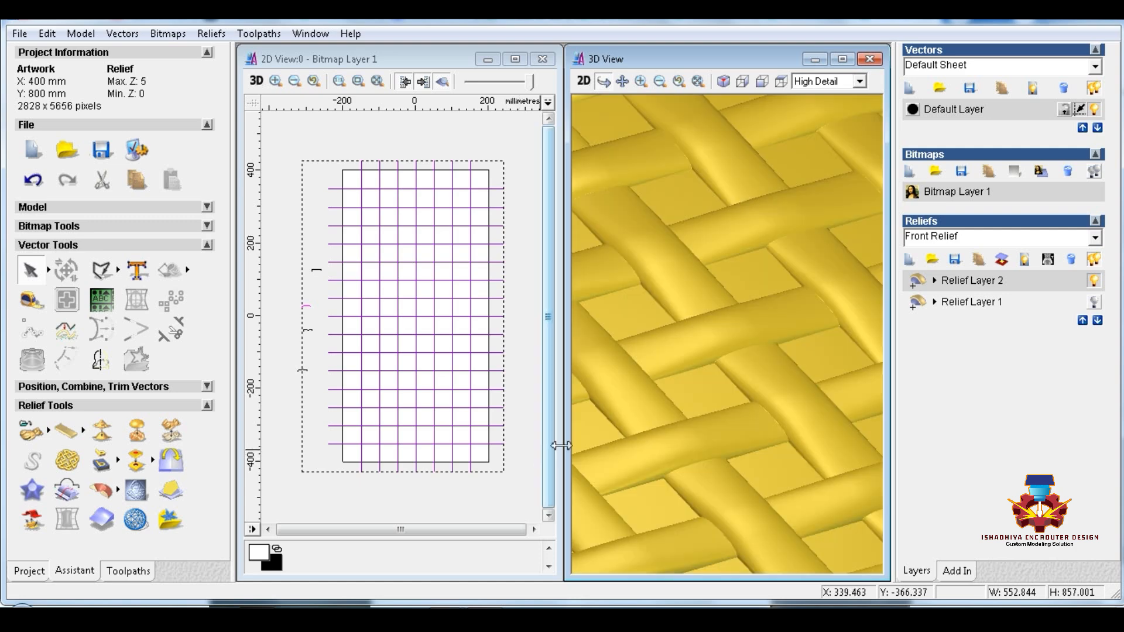
Reset Relief Layer 2 and regenerate the arch weave with relative crossover length 3 and 60% underpass depth
click(61, 431)
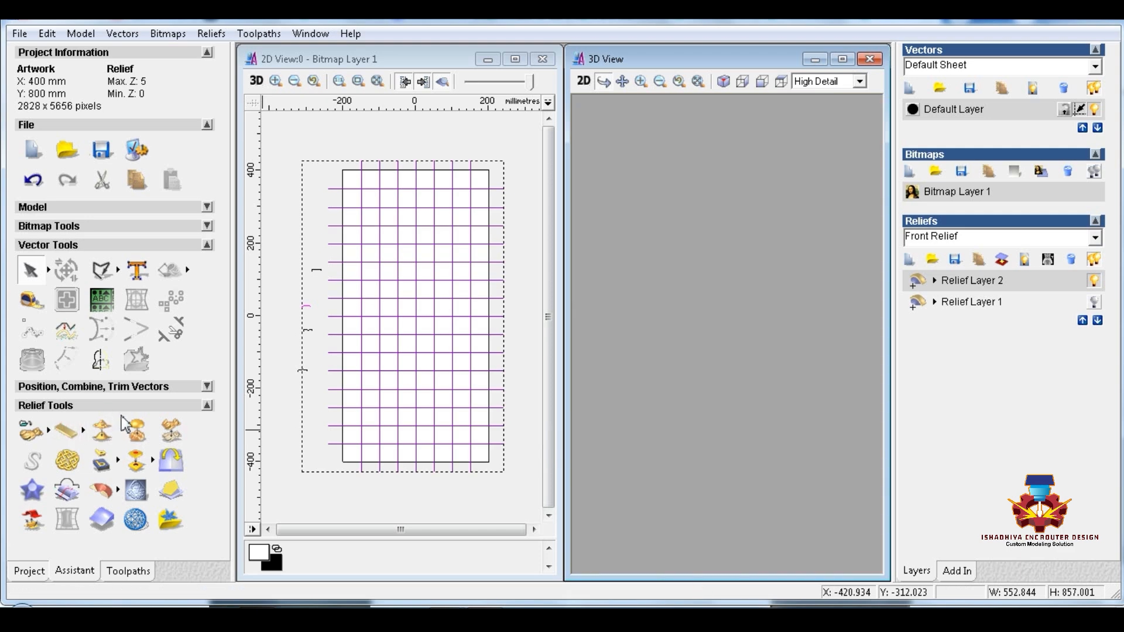
click(71, 464)
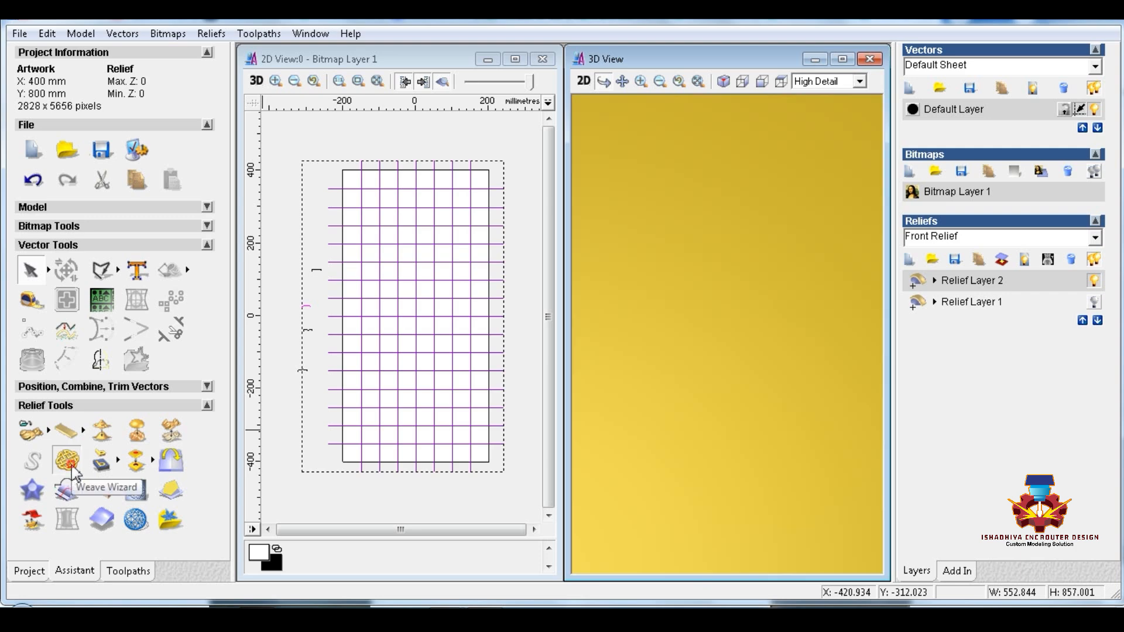
double_click(522, 236)
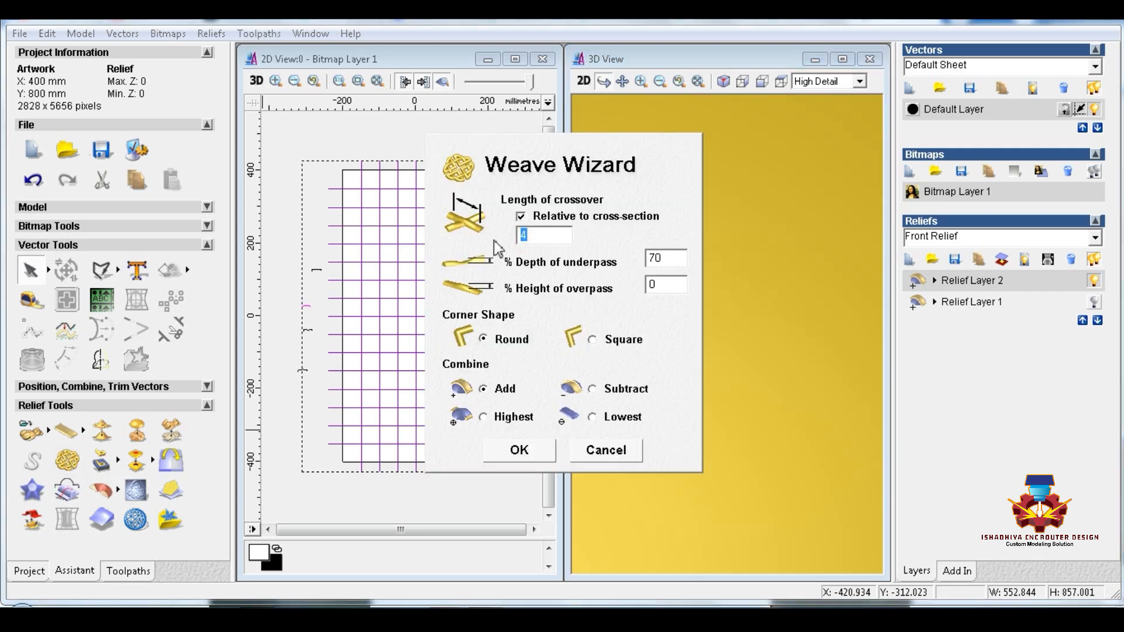
double_click(654, 258)
text(60)
click(521, 451)
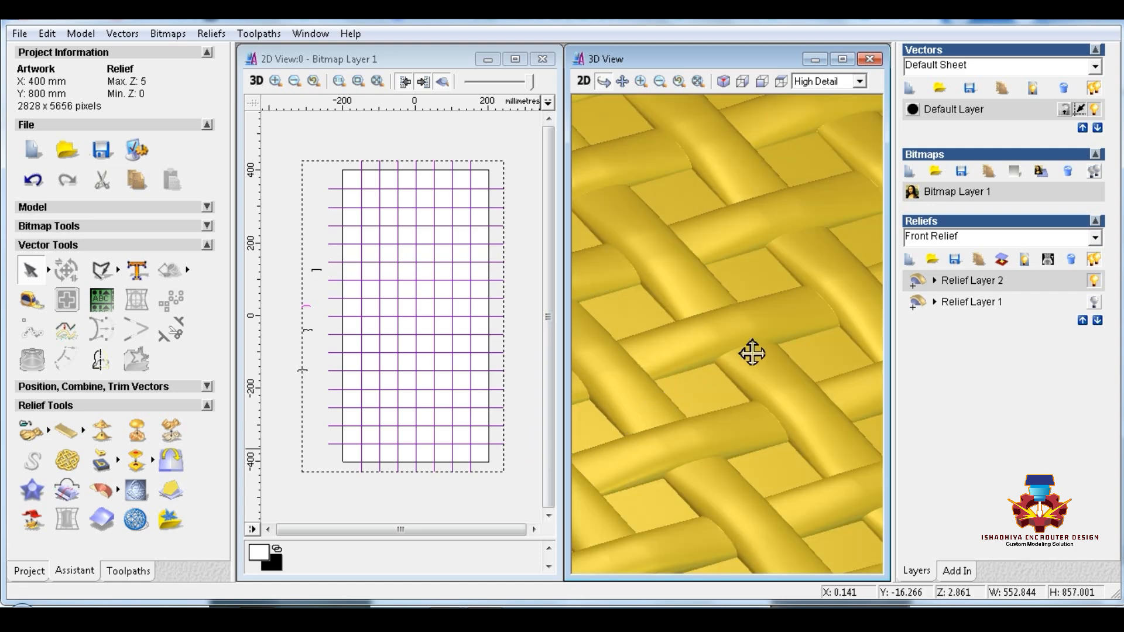
drag(747, 371, 674, 365)
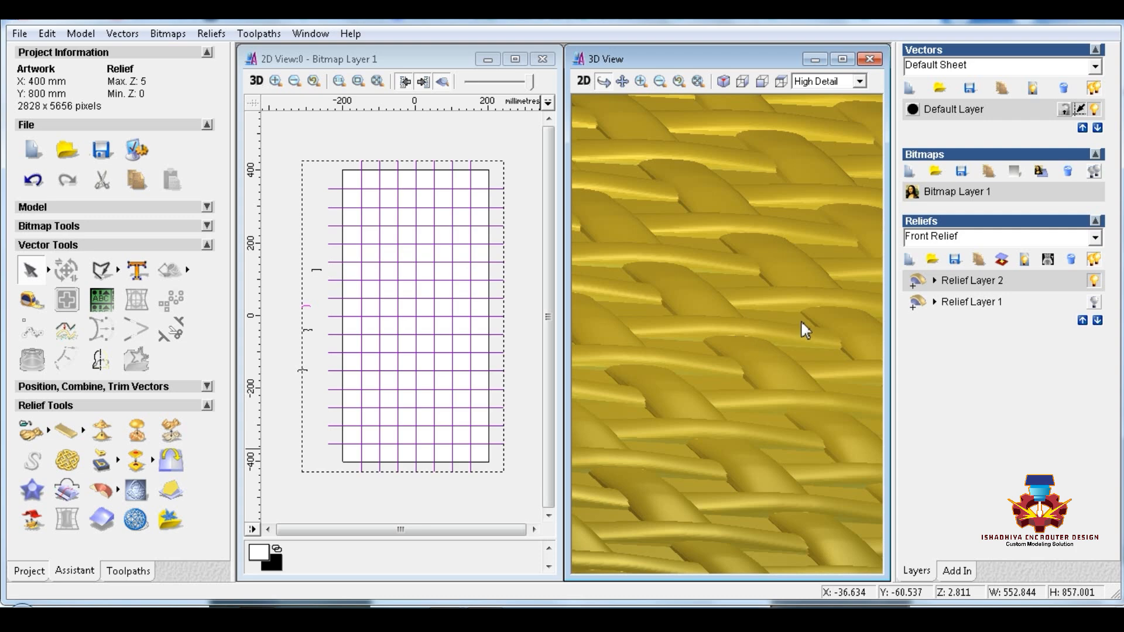
Add another relief layer and select all the grid lines with the two-hump profile as the last selected vector
click(909, 261)
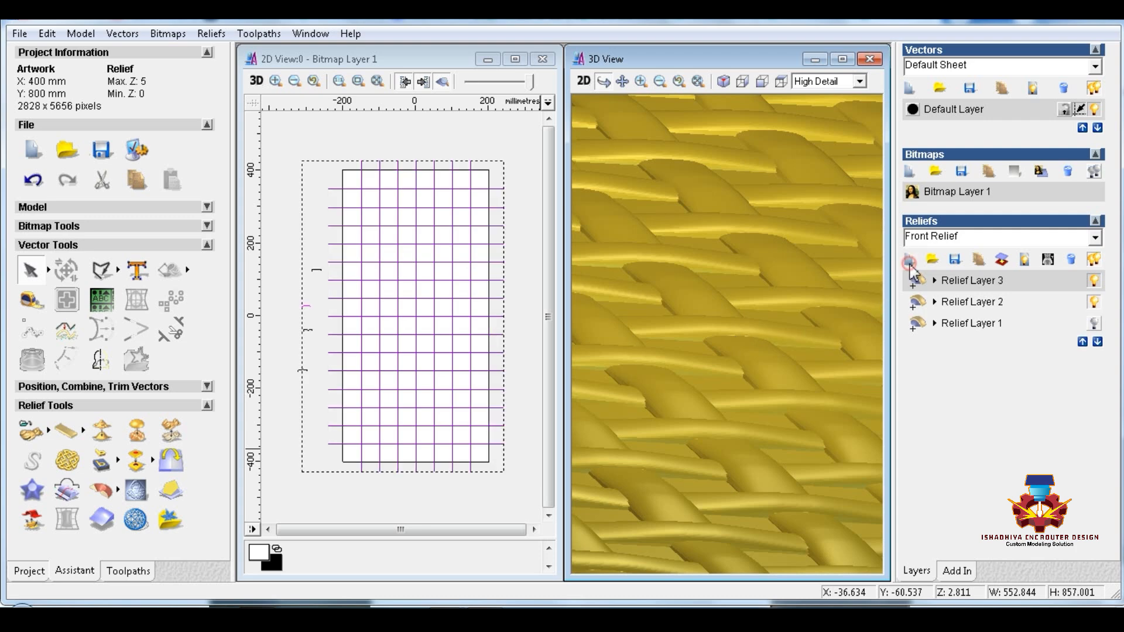
click(308, 314)
click(310, 327)
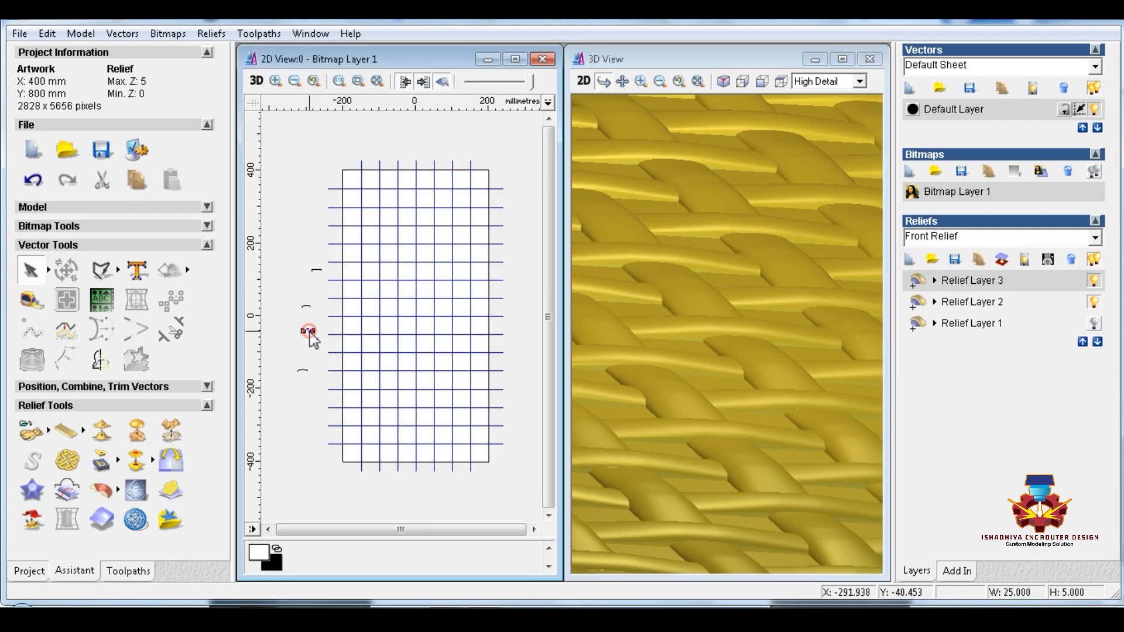
click(344, 334)
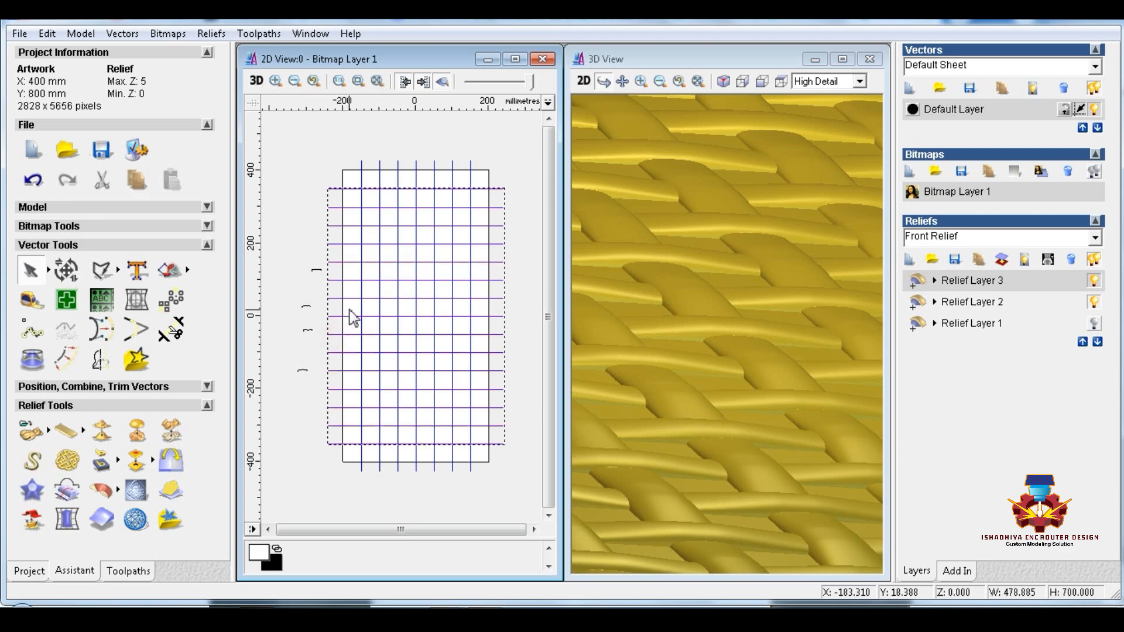
key(ctrl+a)
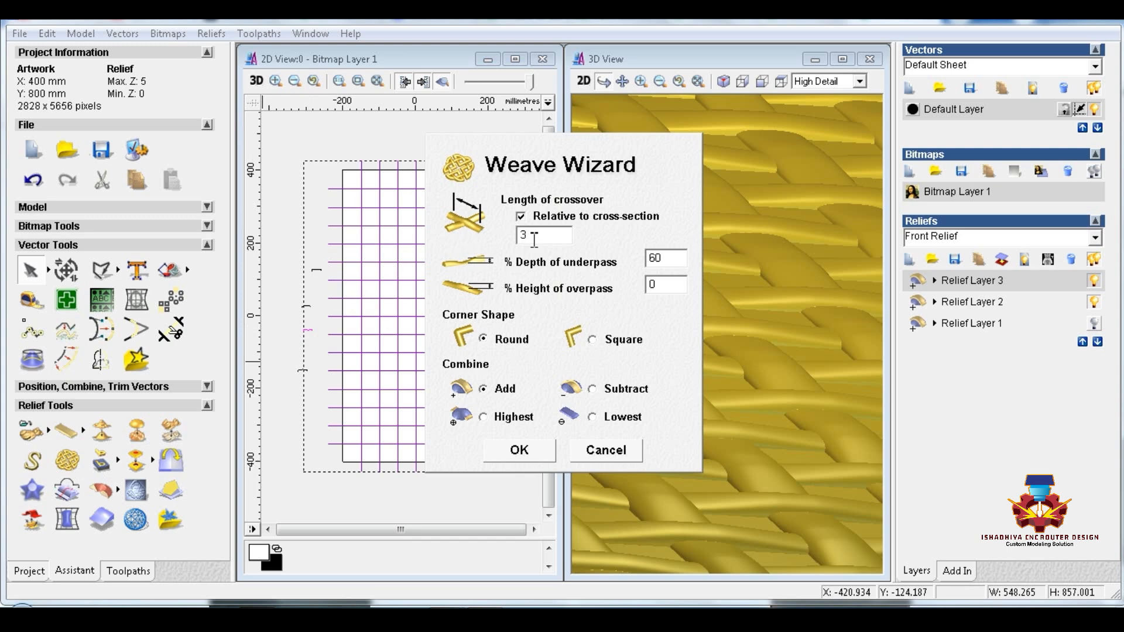
Generate a weave from the grid and two-hump profile with relative crossover length 4, 50% underpass depth, round corners and Add
double_click(654, 258)
text(5)
click(519, 450)
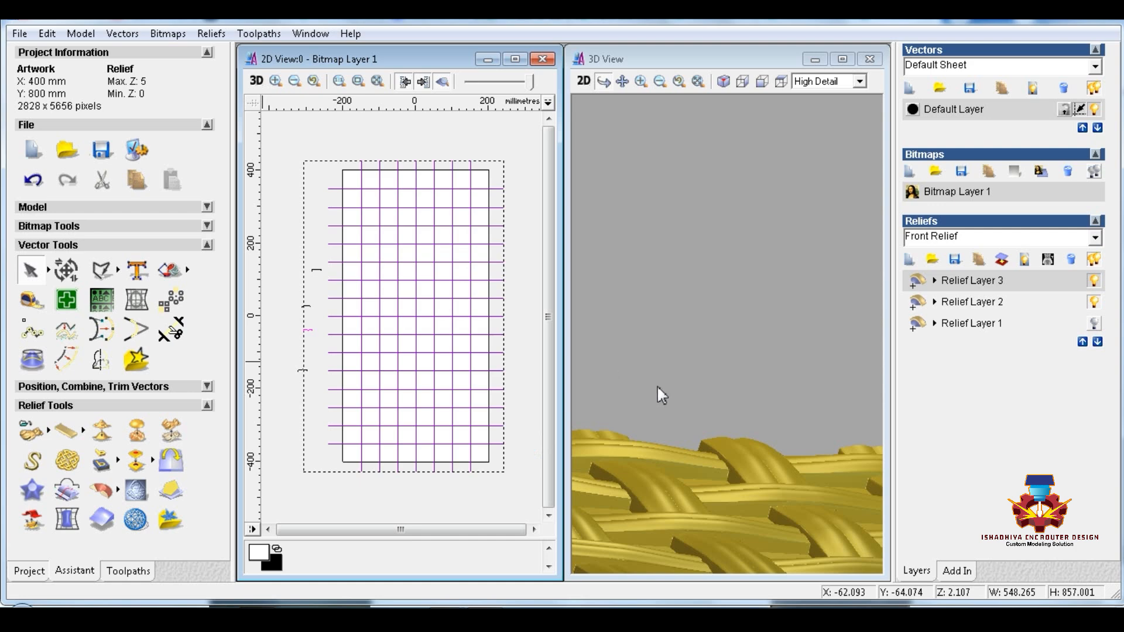
drag(656, 385, 684, 408)
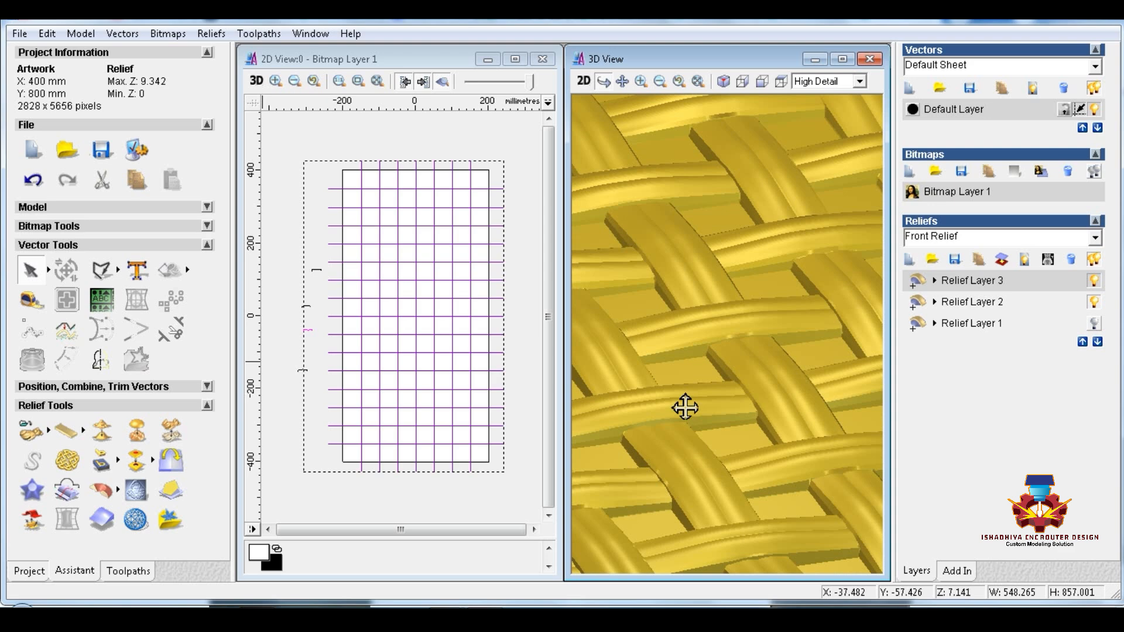
drag(684, 408, 753, 390)
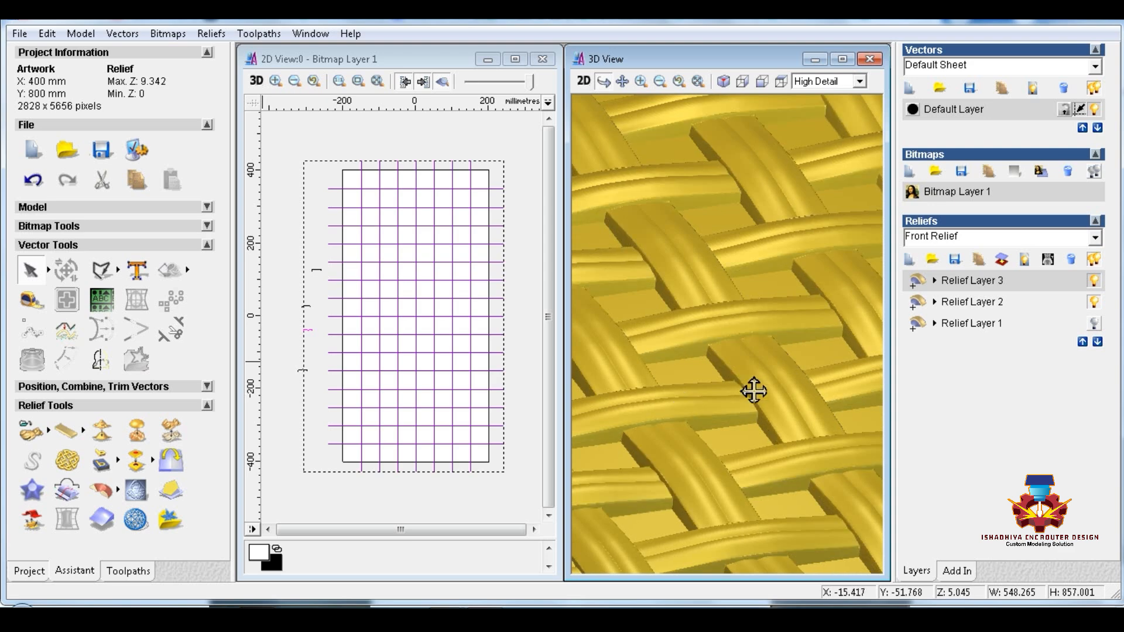
On a new relief layer, swap the two-hump profile for the lowest profile and generate a weave with crossover length 4 and 50% underpass depth
click(908, 259)
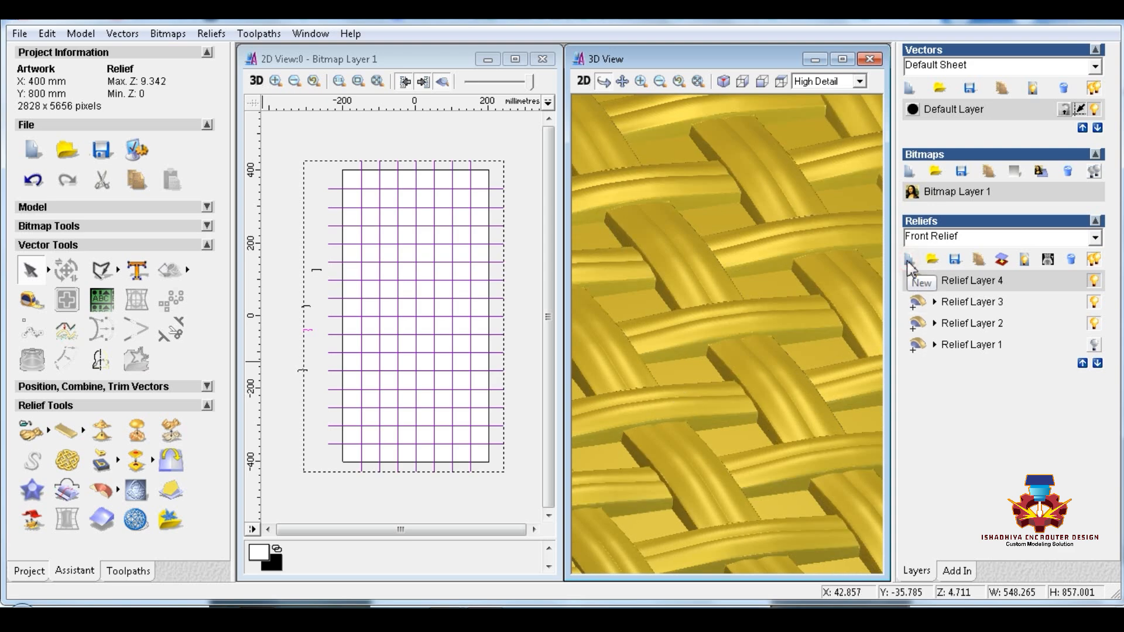
click(309, 328)
shift+click(303, 370)
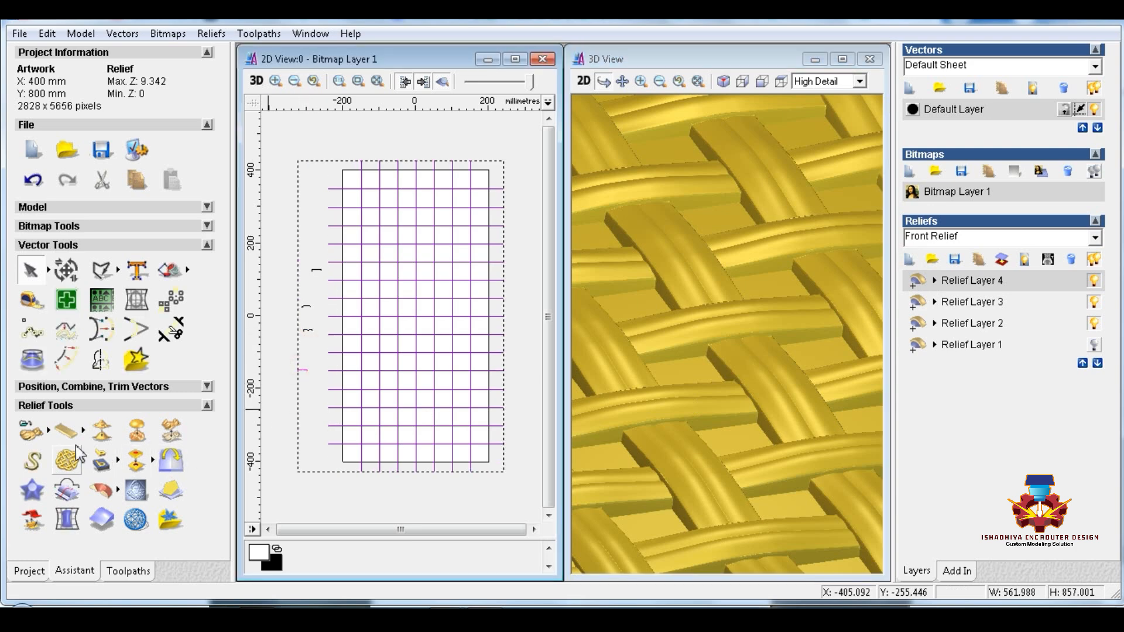
click(67, 461)
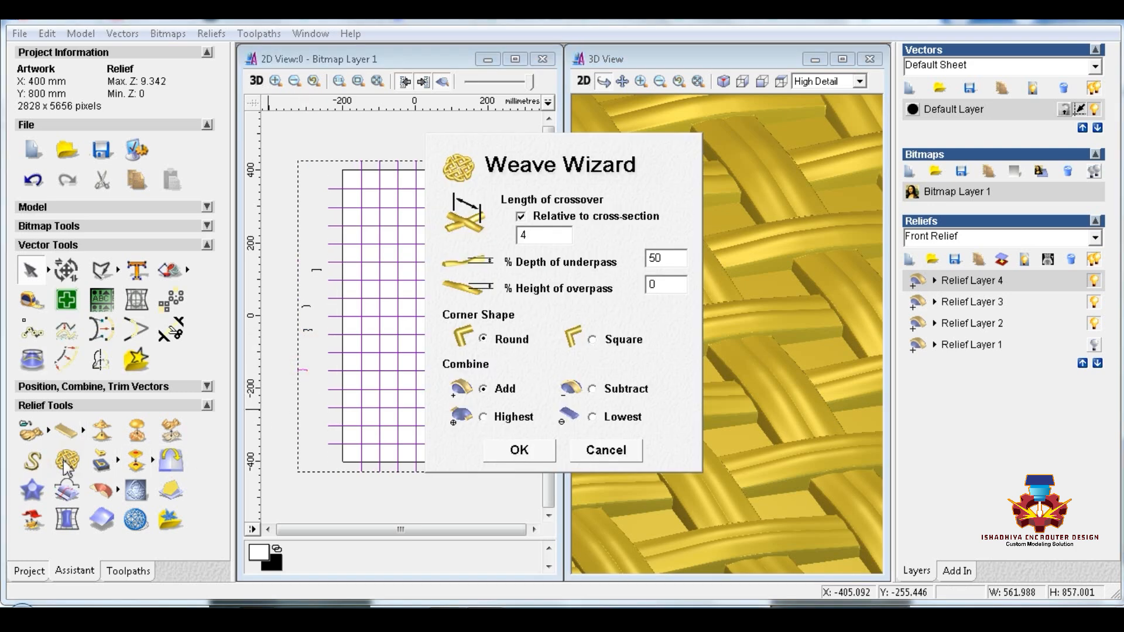
click(515, 448)
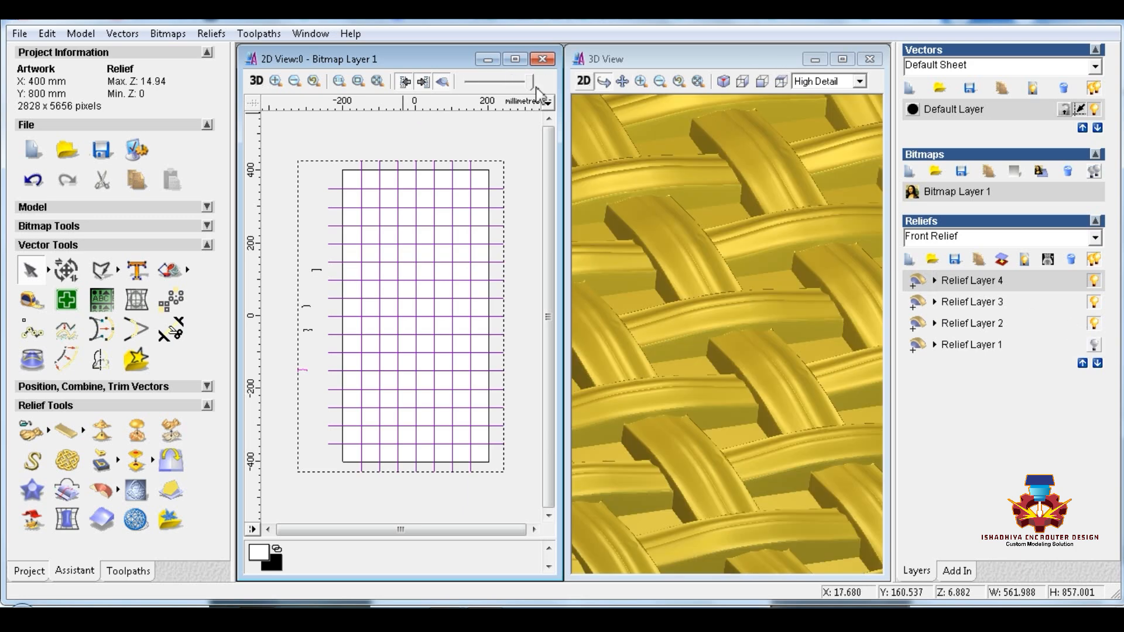
Clear the vector selection and compare the weave patterns of Relief Layers 1, 2 and 3 close up in the 2D view
click(432, 118)
scroll(423, 233, up, 1)
scroll(391, 321, up, 2)
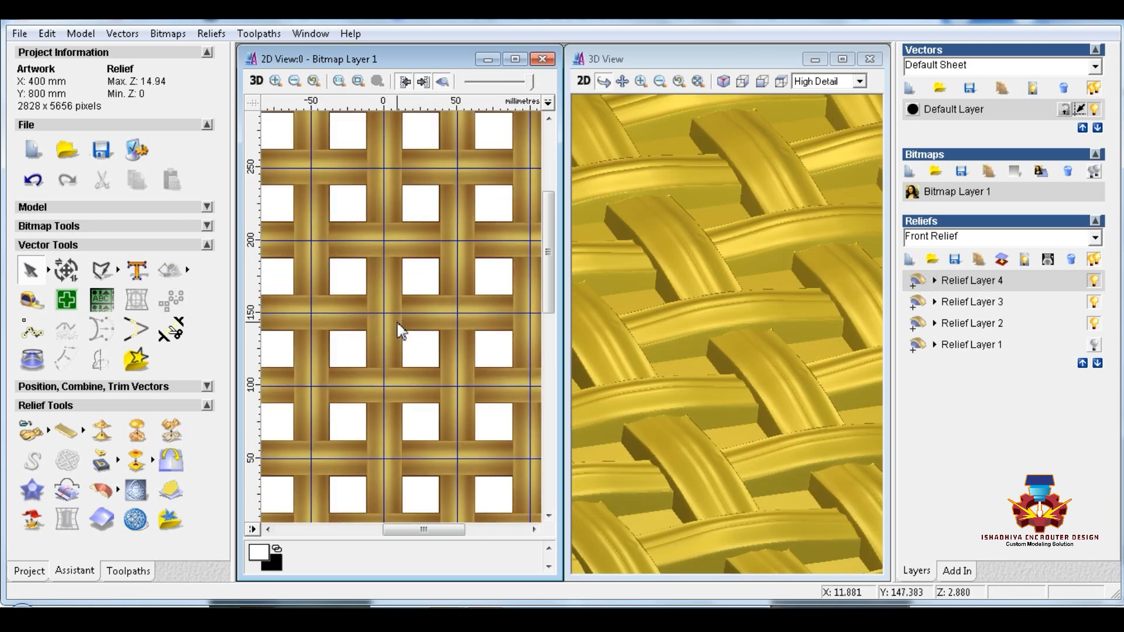
click(987, 304)
click(992, 325)
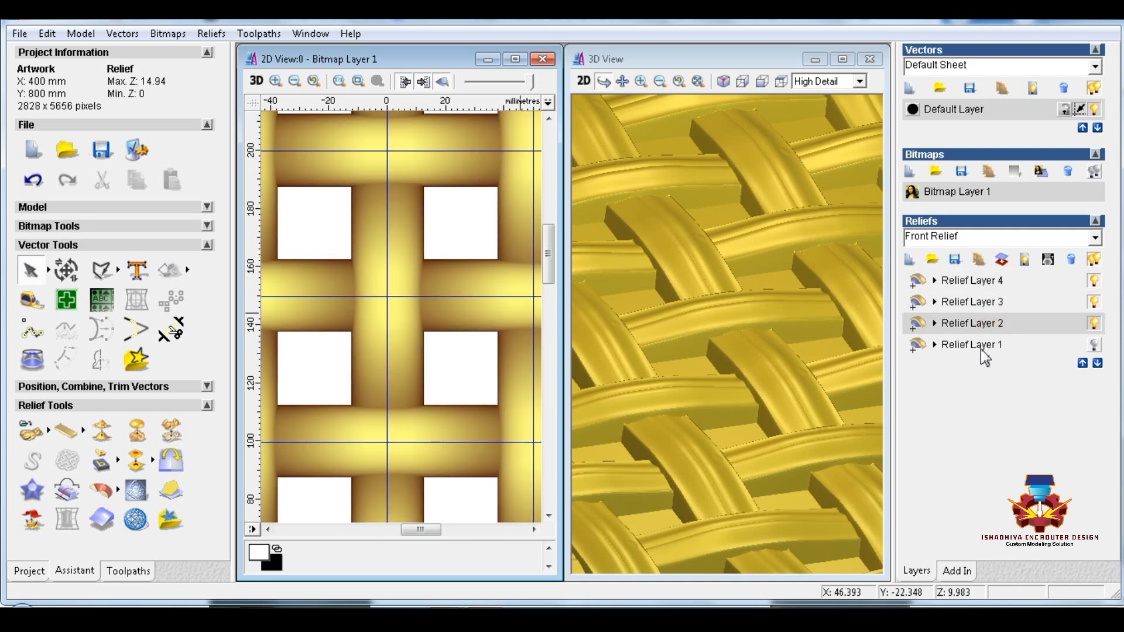
click(981, 347)
click(982, 325)
click(979, 305)
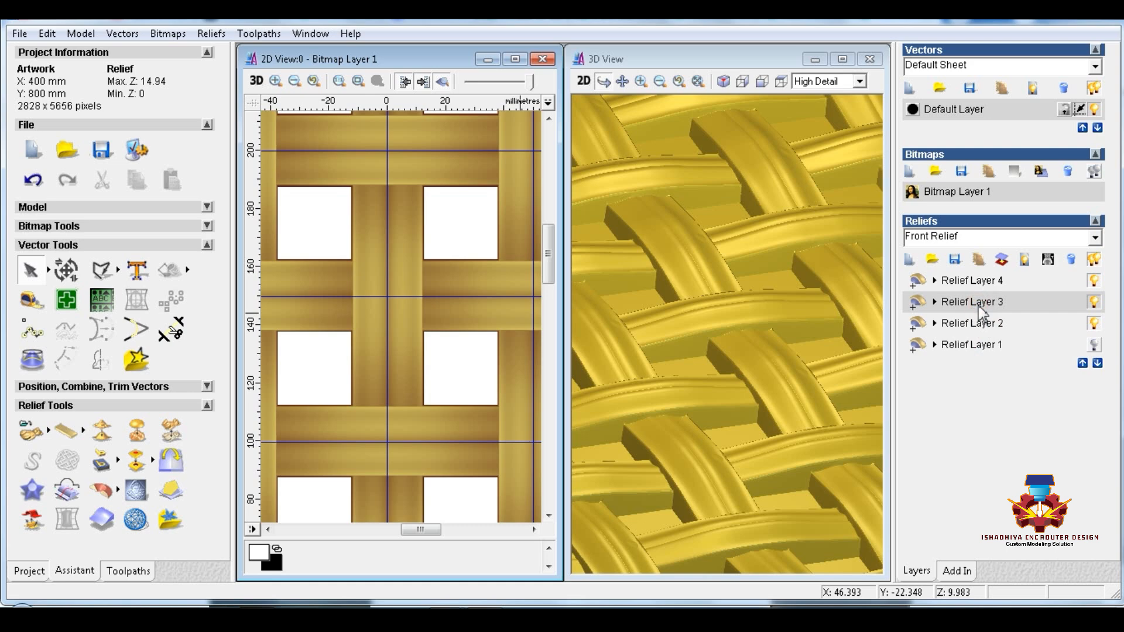
Make Relief Layer 4 active and hide Relief Layers 2 and 3
click(974, 282)
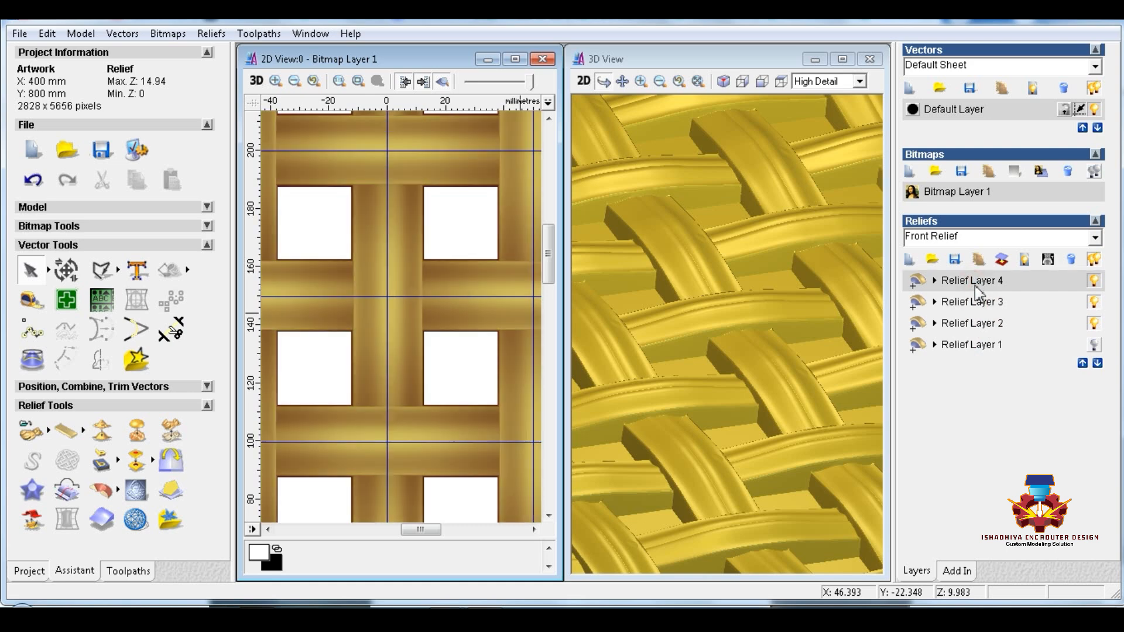
click(1092, 325)
click(1093, 303)
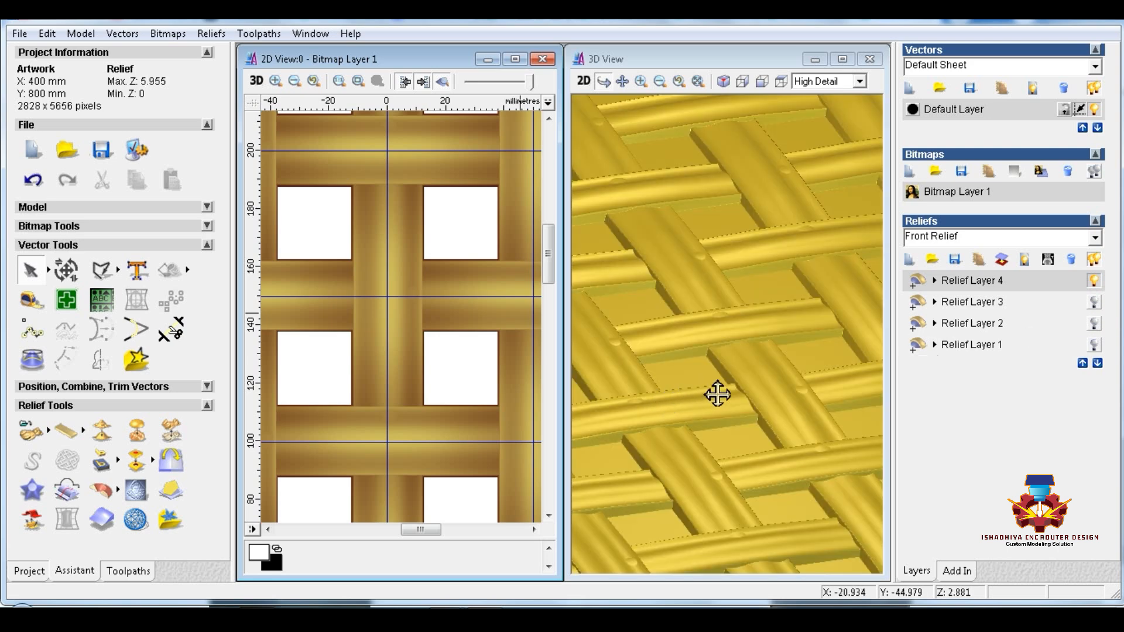
Select the vertical grid lines, the horizontal grid lines and the lower wavy profile, in that order, for a new weave
drag(717, 395, 765, 365)
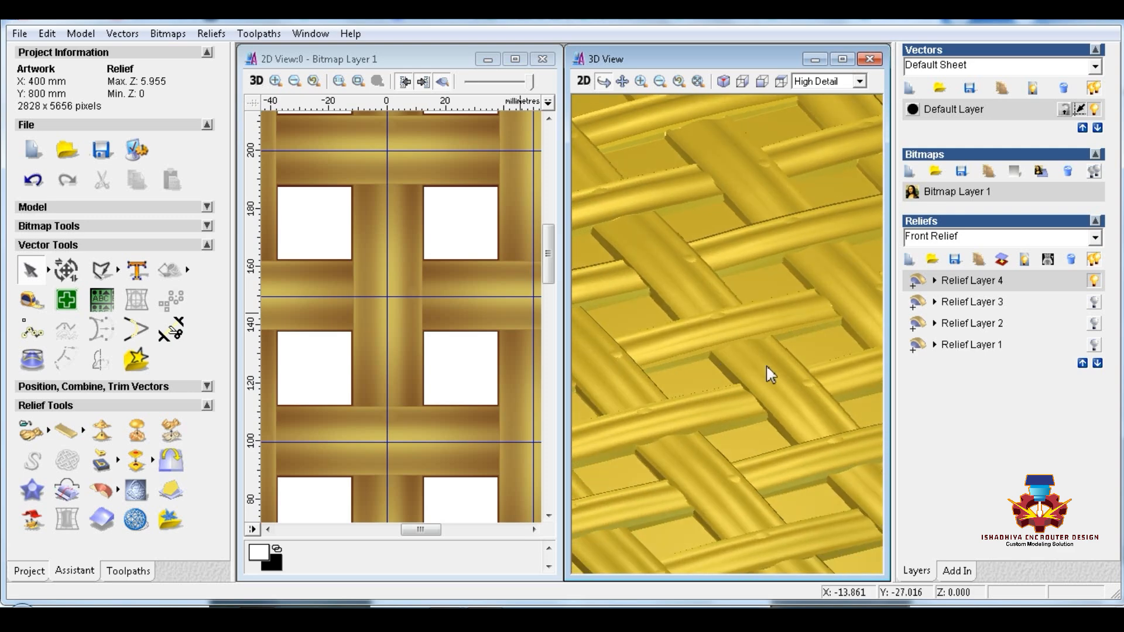
click(64, 433)
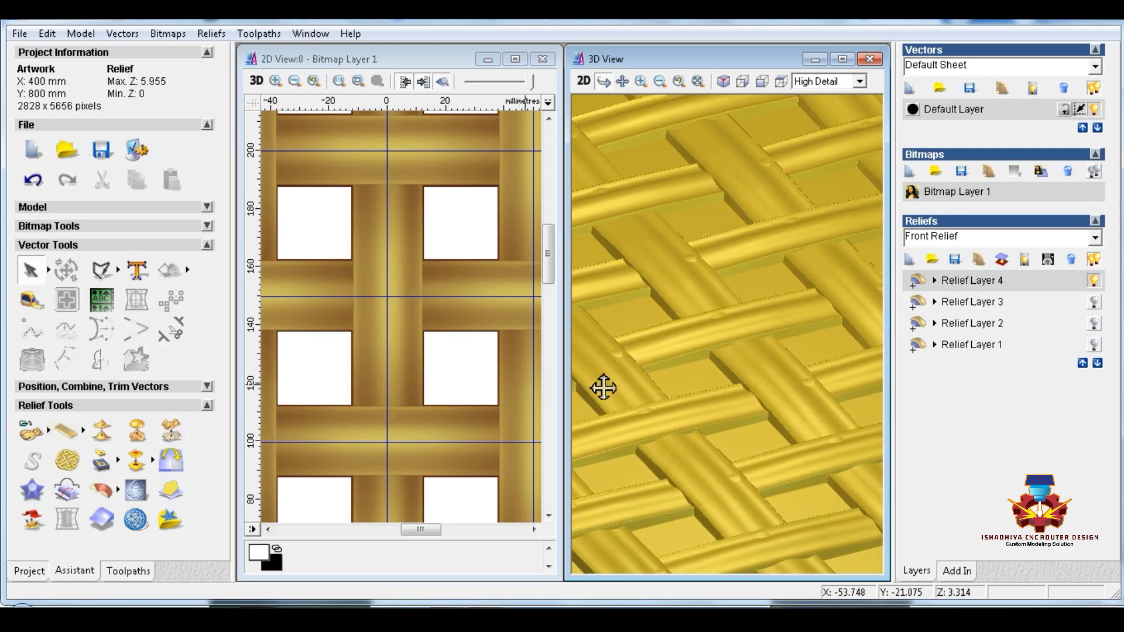
scroll(451, 371, down, 5)
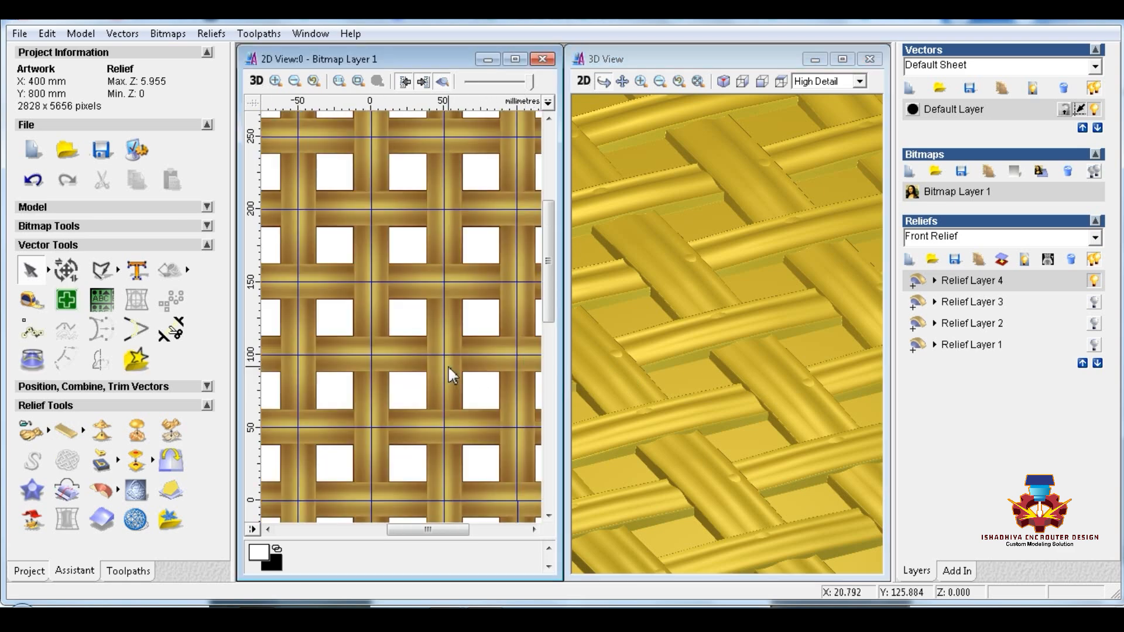
scroll(303, 366, up, 4)
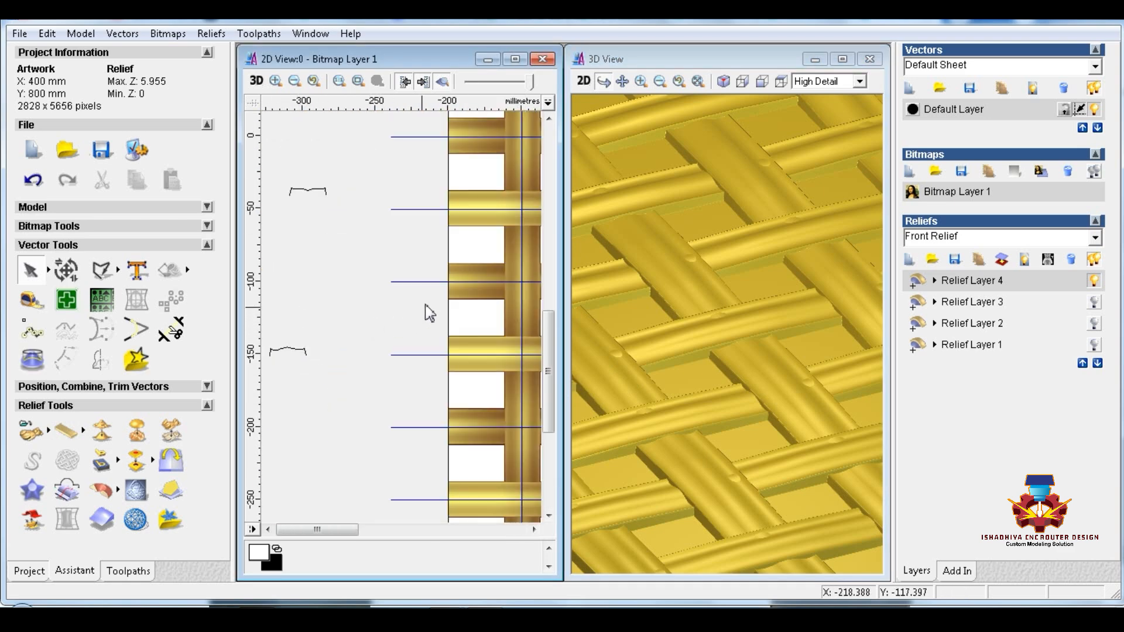
click(509, 271)
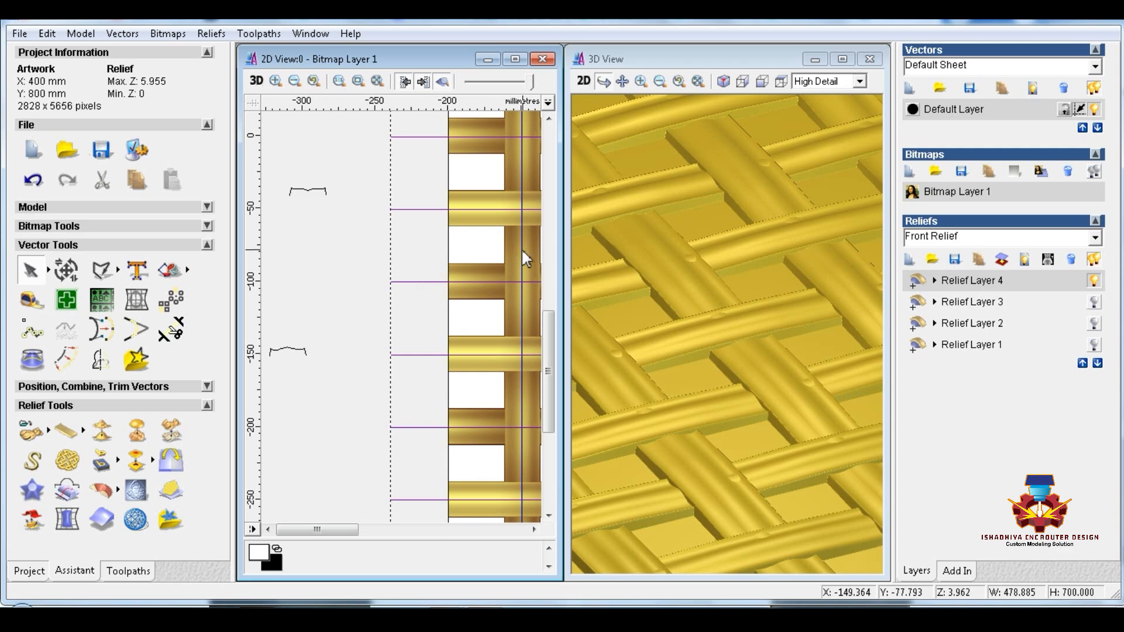
shift+click(521, 248)
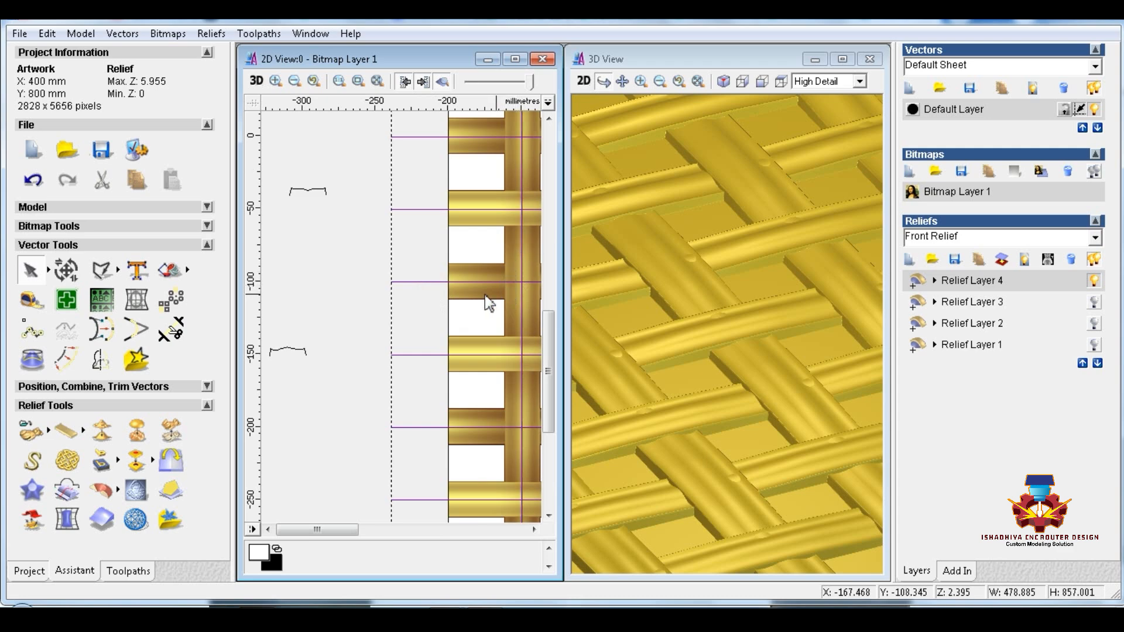
click(372, 261)
click(521, 245)
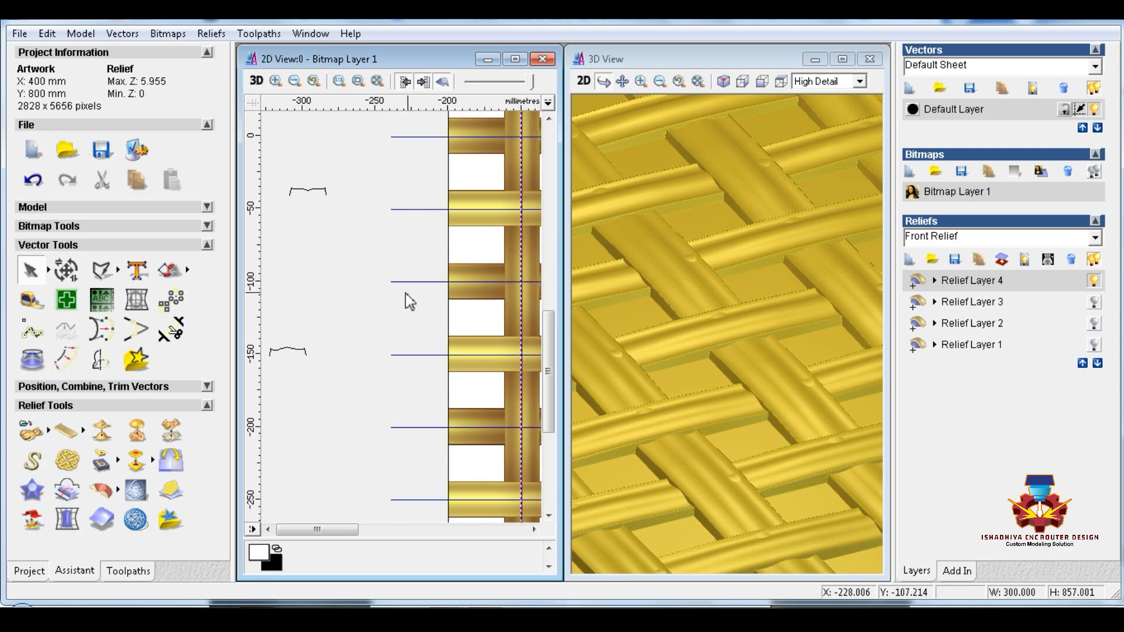
shift+click(405, 283)
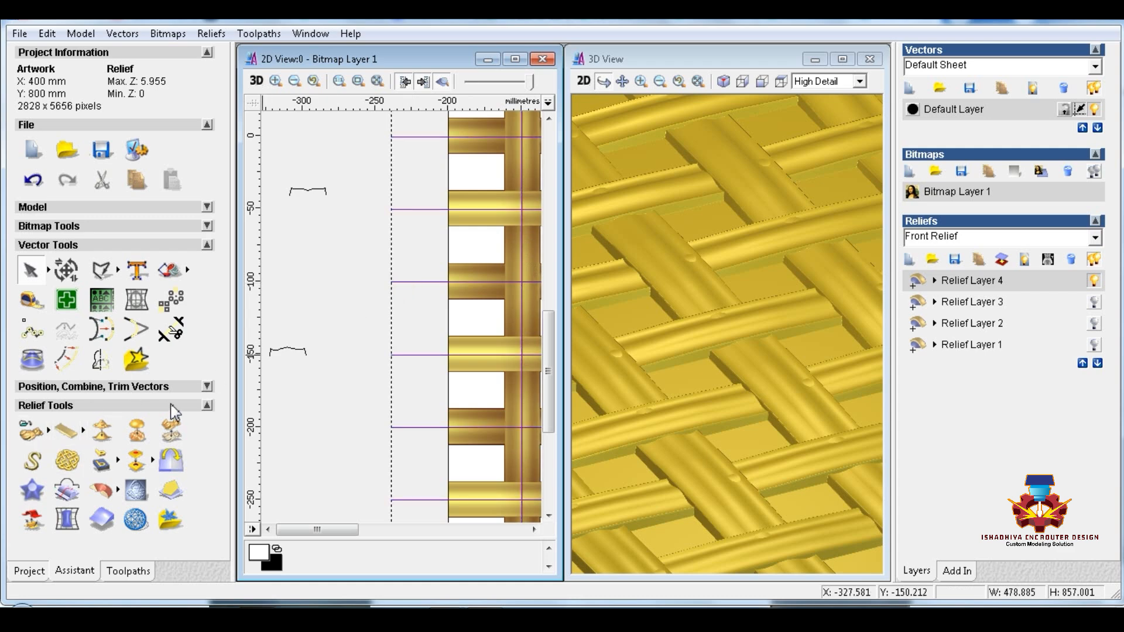
shift+click(294, 352)
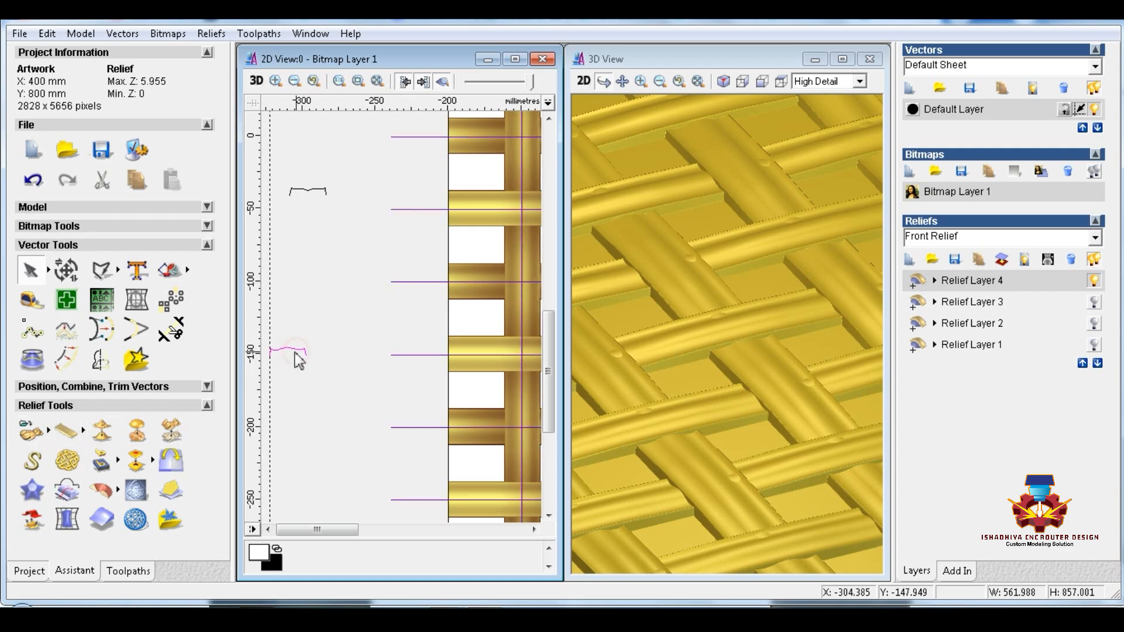
Generate a weave on Relief Layer 4 with relative crossover length 5, 60% underpass depth, round corners and Add
click(67, 465)
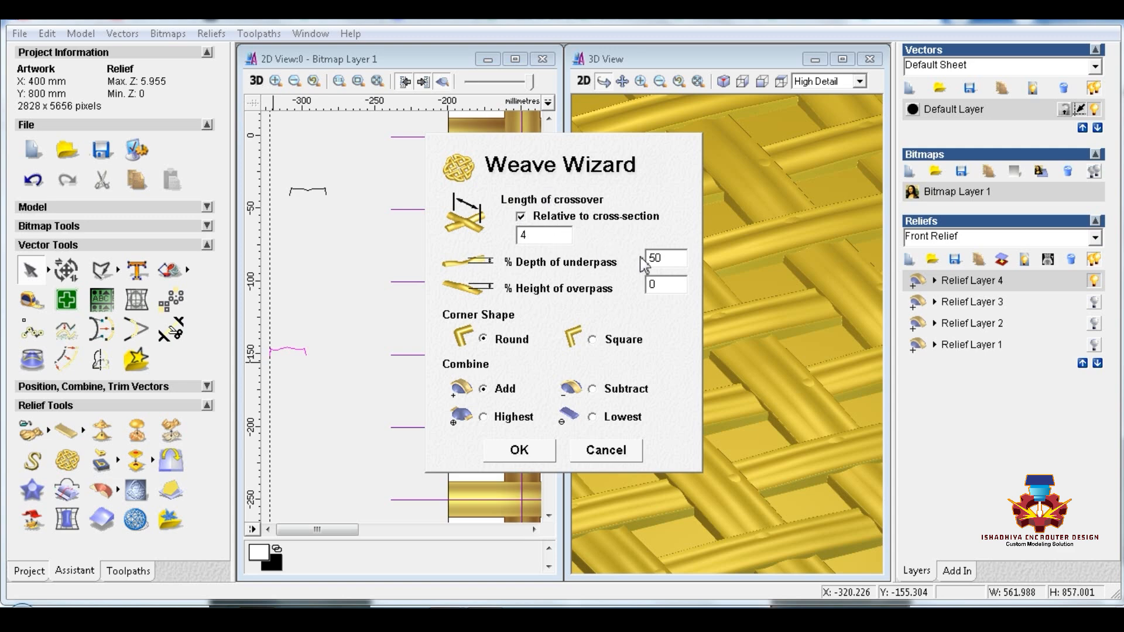
double_click(673, 261)
double_click(530, 233)
drag(647, 165, 468, 156)
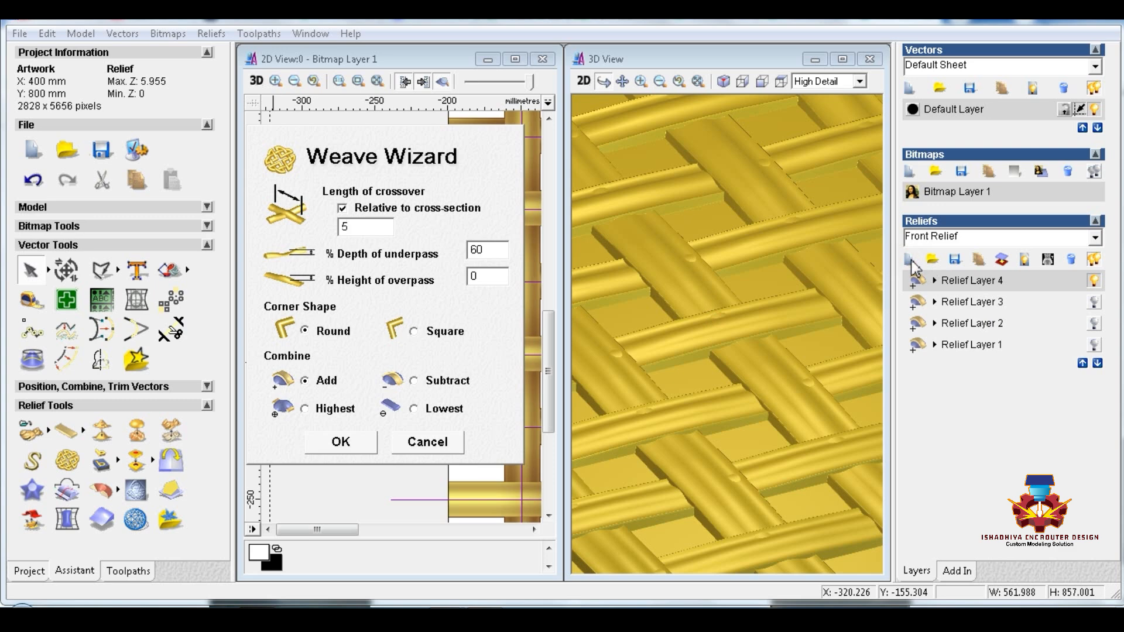
click(346, 444)
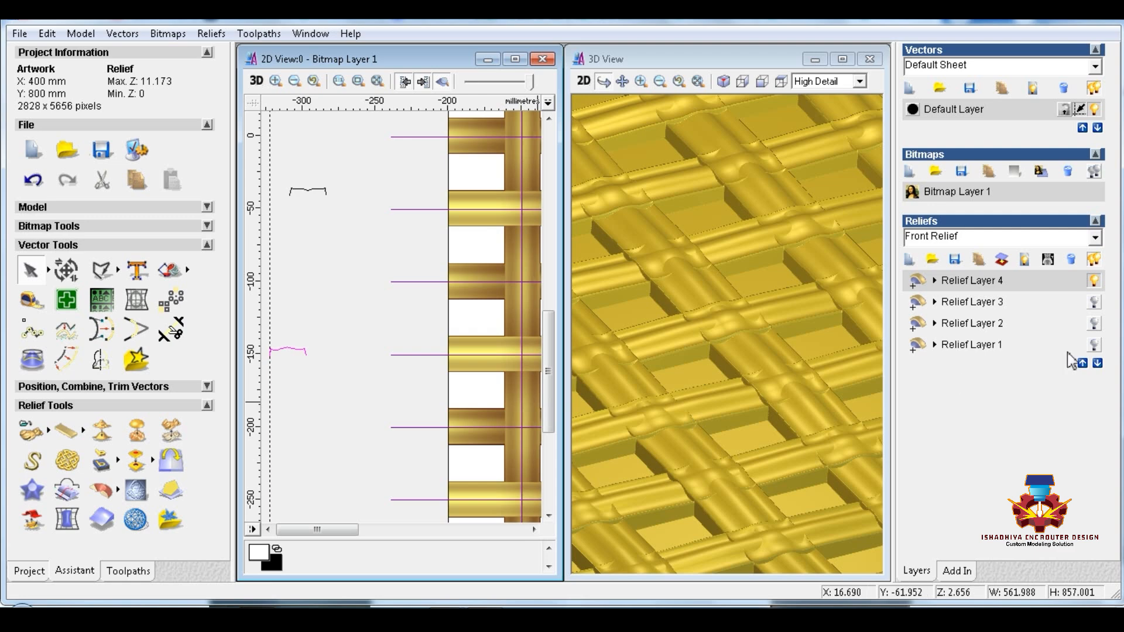
Create a new relief layer with Relief Layer 4 hidden, and generate the weave there with crossover length 5 and 60% underpass depth
click(933, 259)
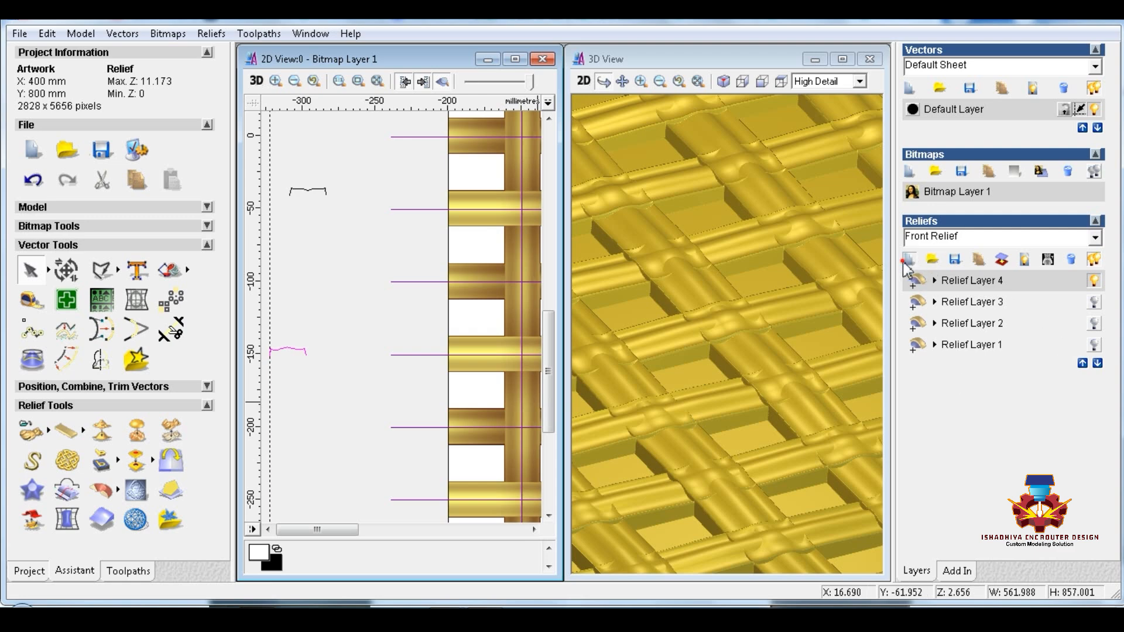
click(1093, 302)
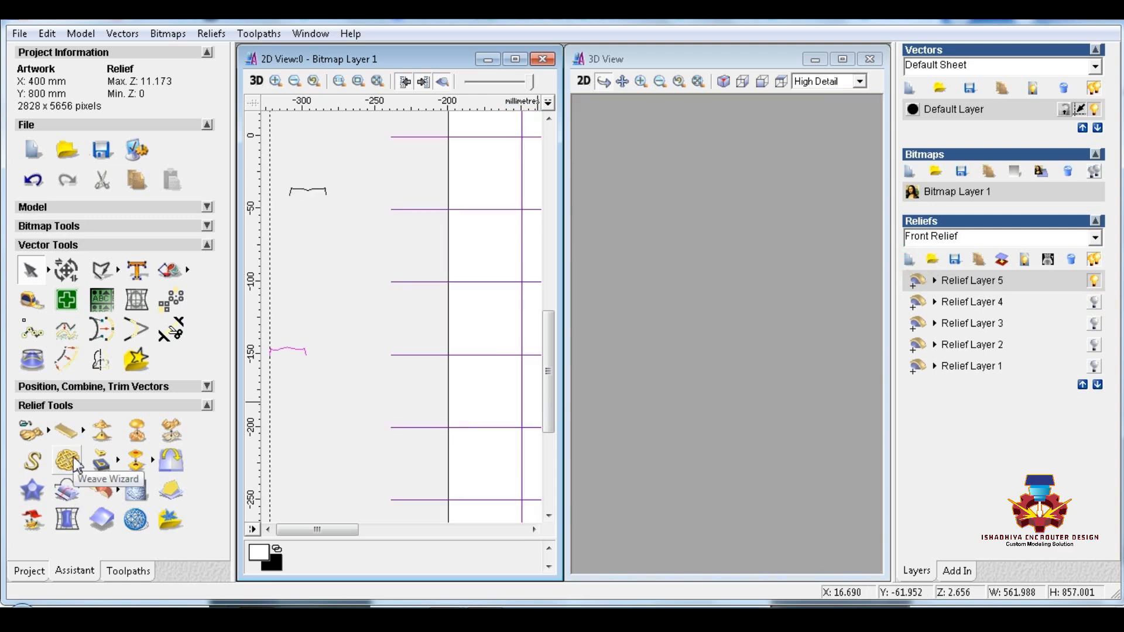
click(75, 465)
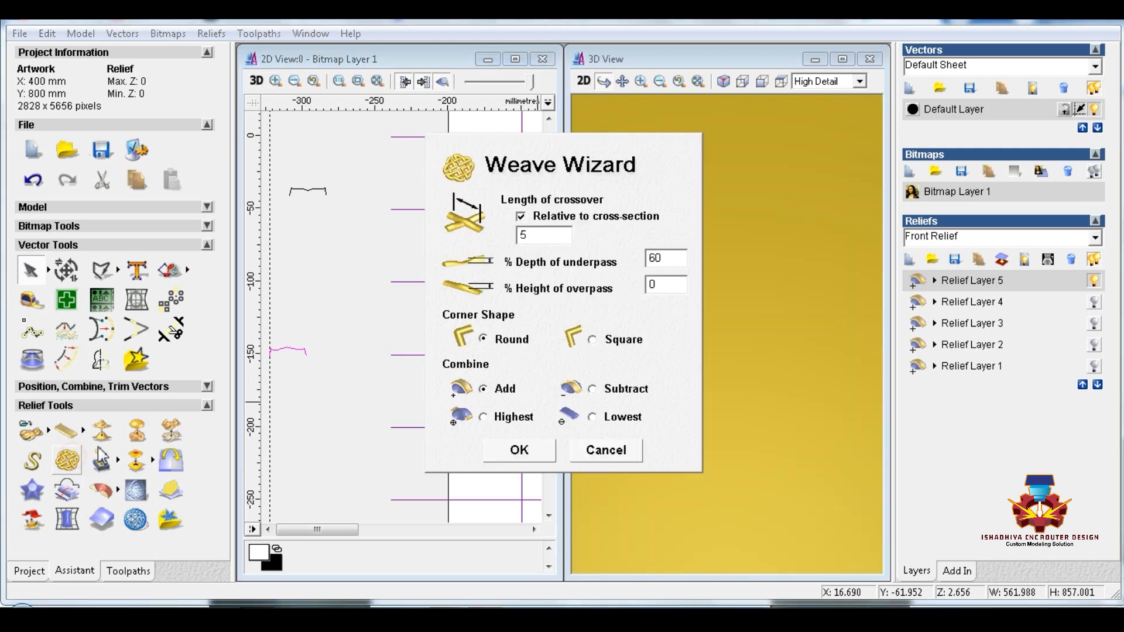
click(508, 454)
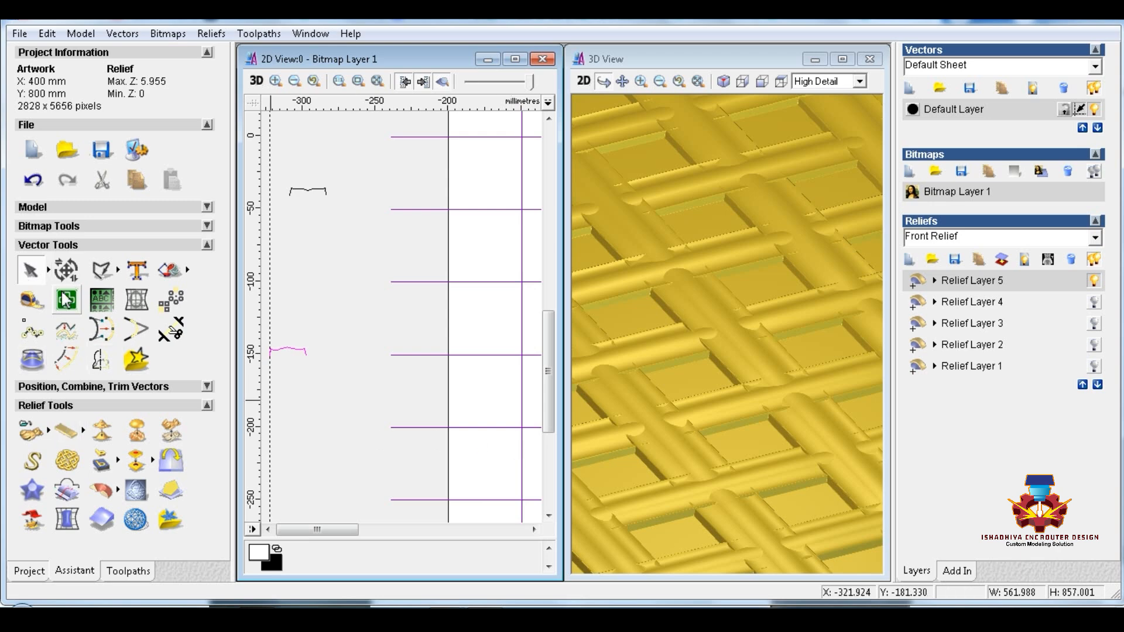
Clear the weave on Relief Layer 5 and regenerate it with crossover length 3, 60% underpass depth, round corners and Add
click(65, 436)
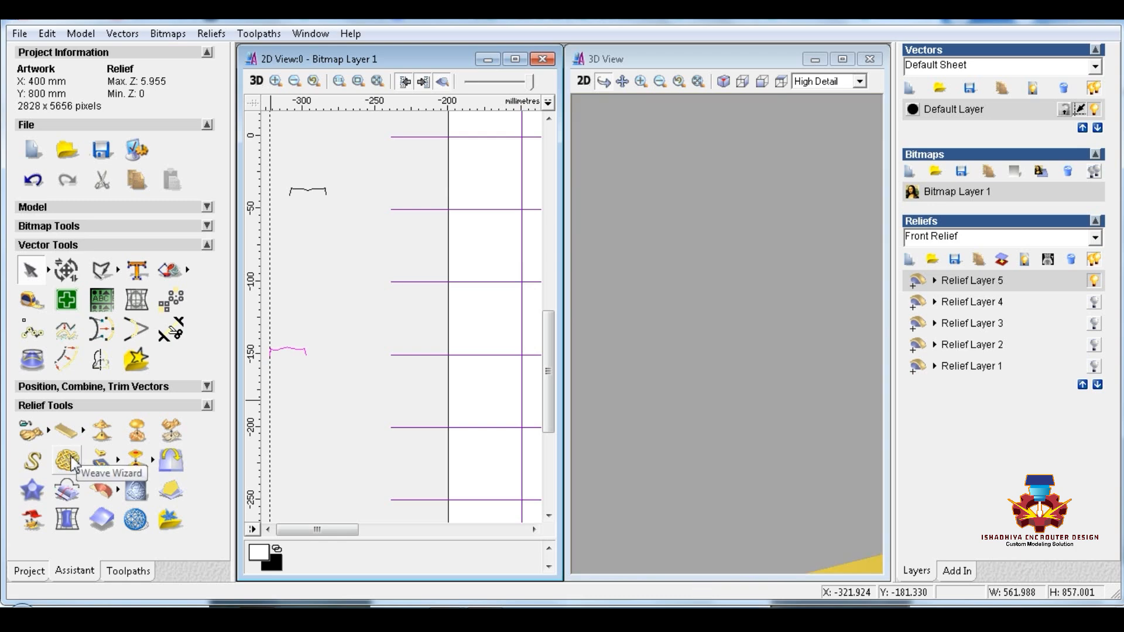
click(67, 460)
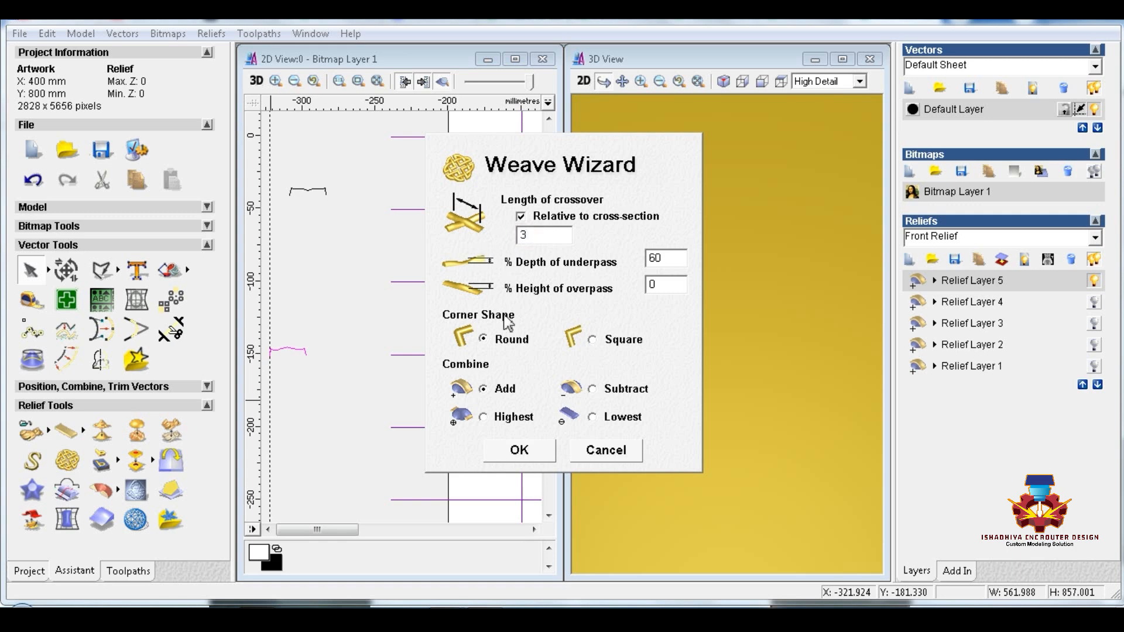
double_click(653, 285)
click(551, 451)
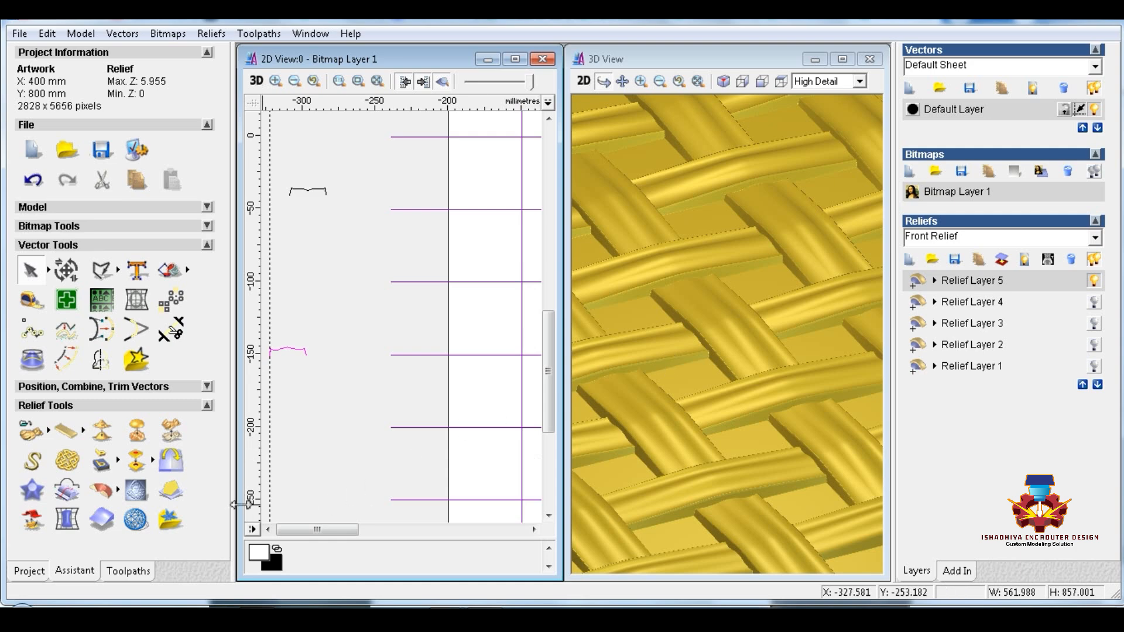
Clear the vector selection and delete Relief Layer 4
click(344, 340)
scroll(344, 342, down, 1)
scroll(454, 316, up, 1)
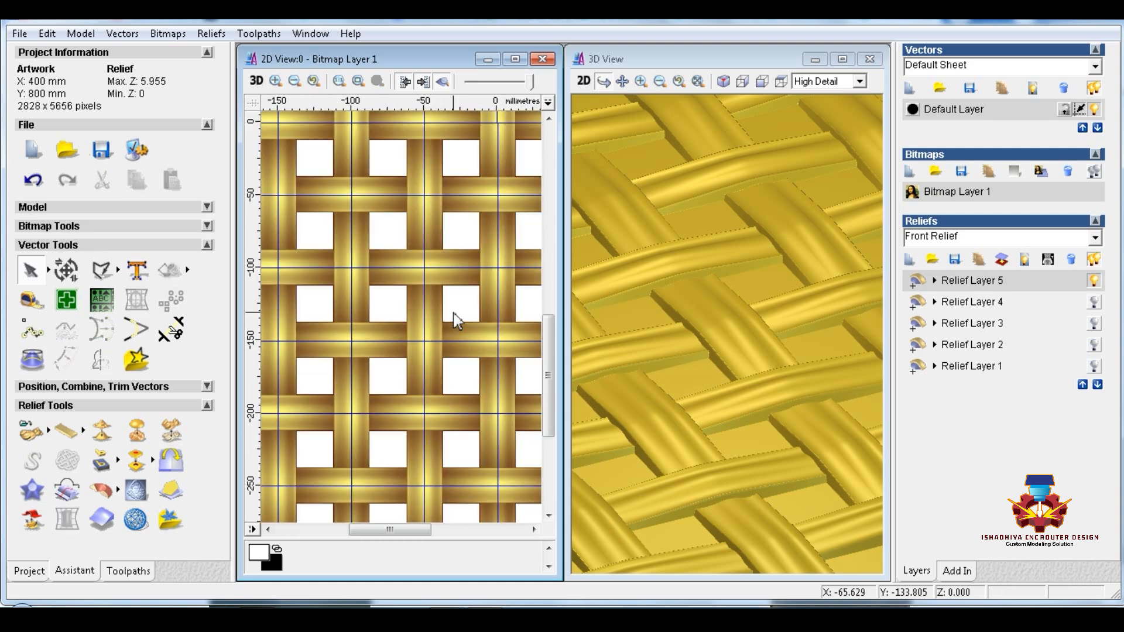
click(974, 303)
click(1071, 259)
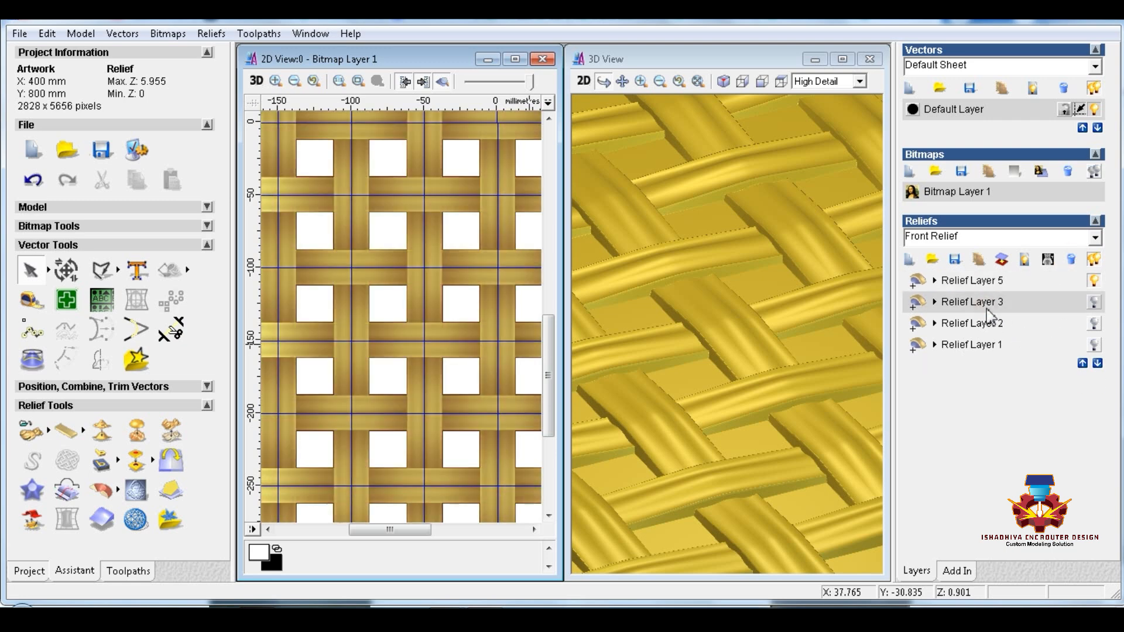
Show Relief Layers 3, 2 and 1 one at a time to compare their weaves, ending on Relief Layer 1
click(1092, 280)
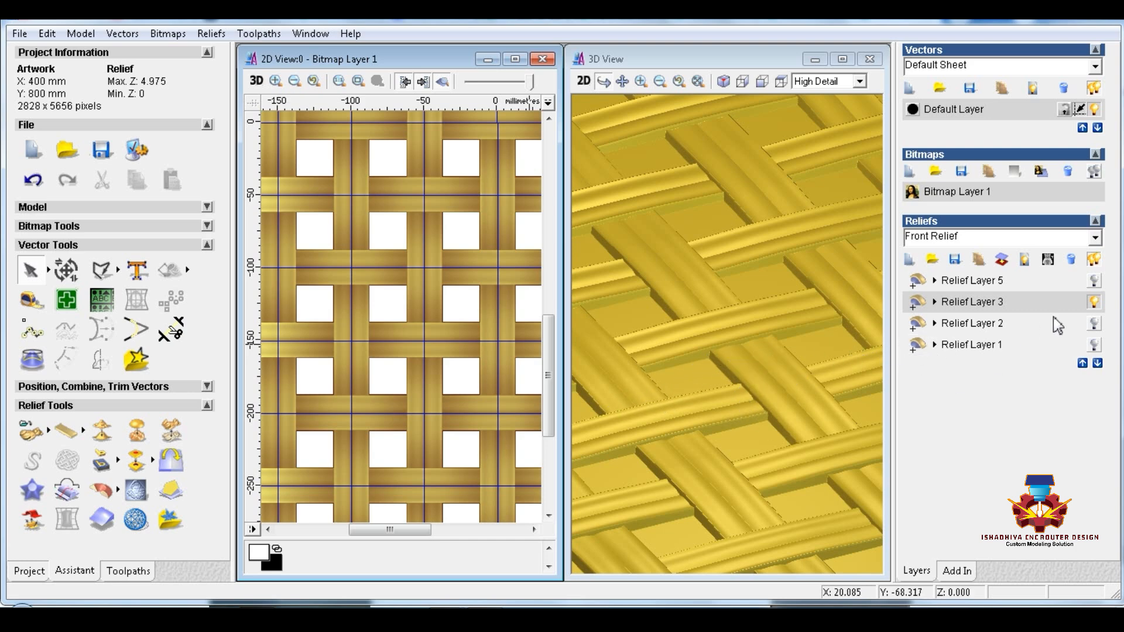
click(1096, 326)
click(1096, 303)
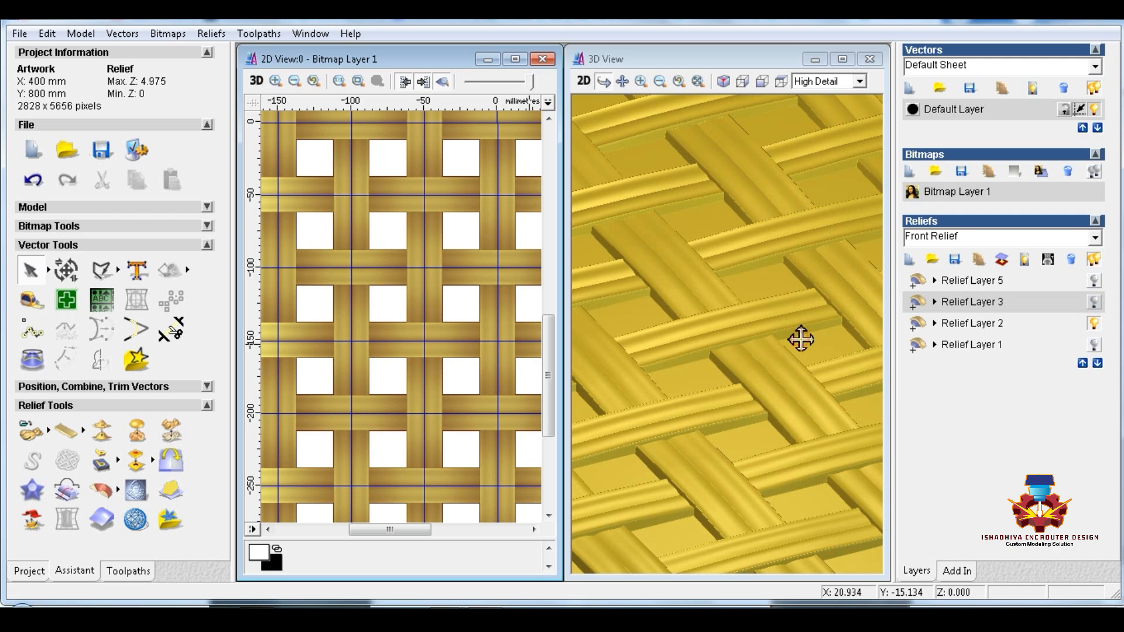
click(1002, 324)
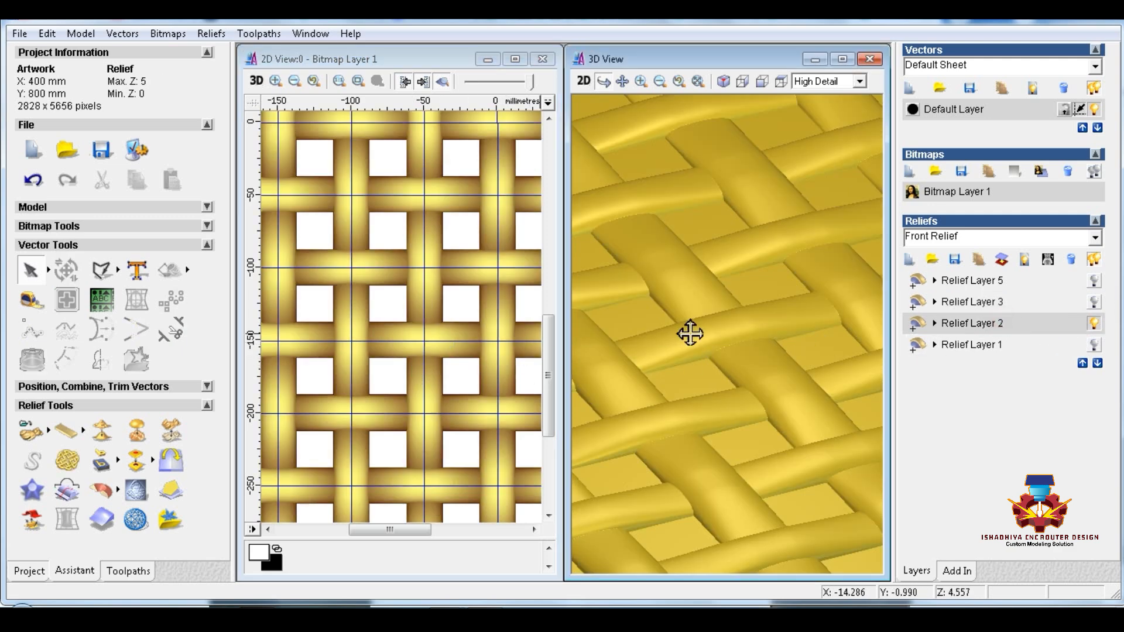
click(1003, 346)
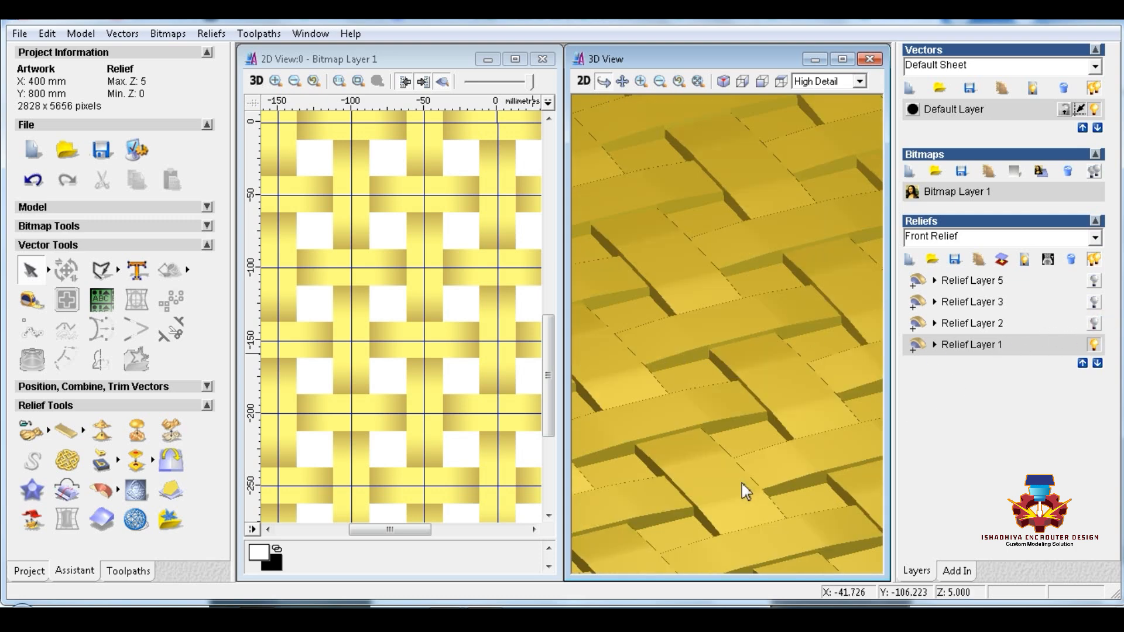
Maximize the 3D view and examine the whole weave of Relief Layer 1 with and without the zero plane
click(842, 59)
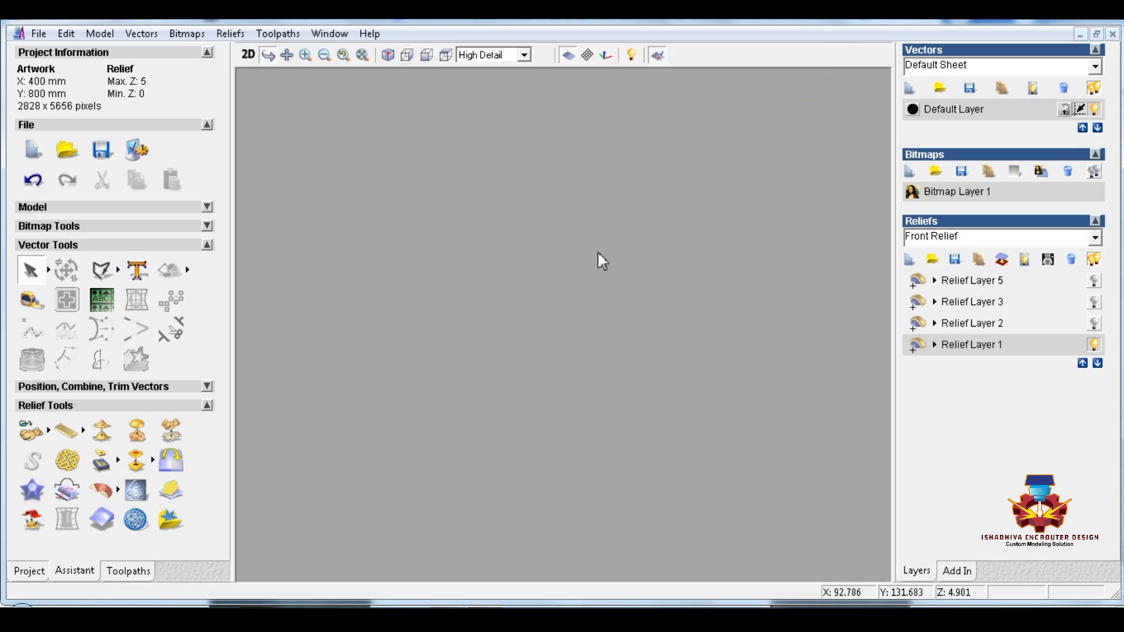
click(570, 56)
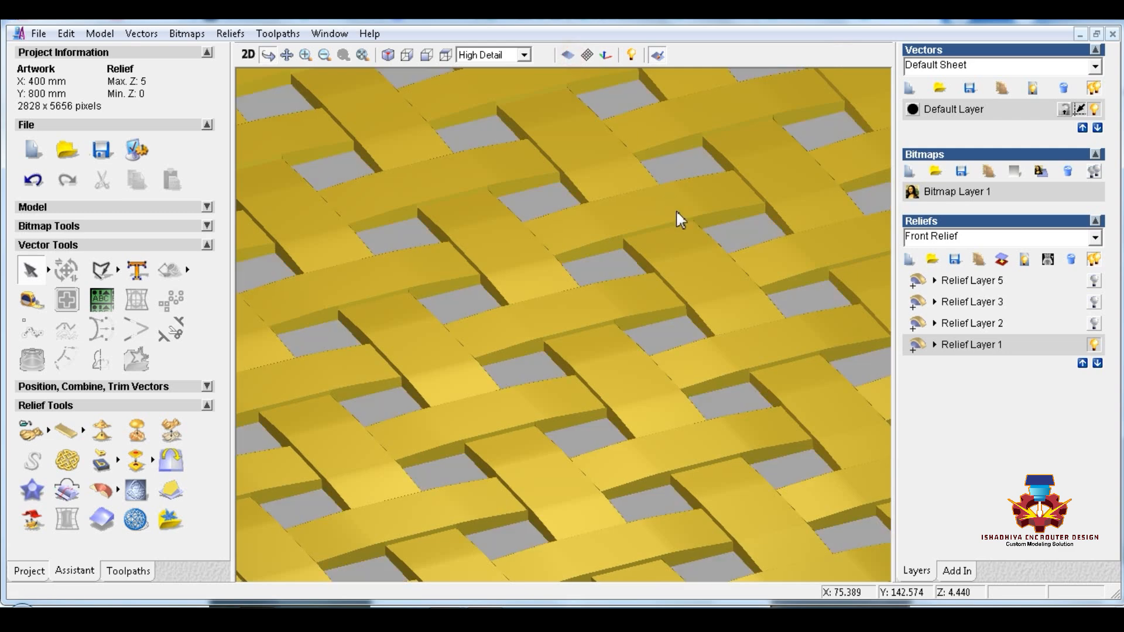
scroll(632, 360, down, 5)
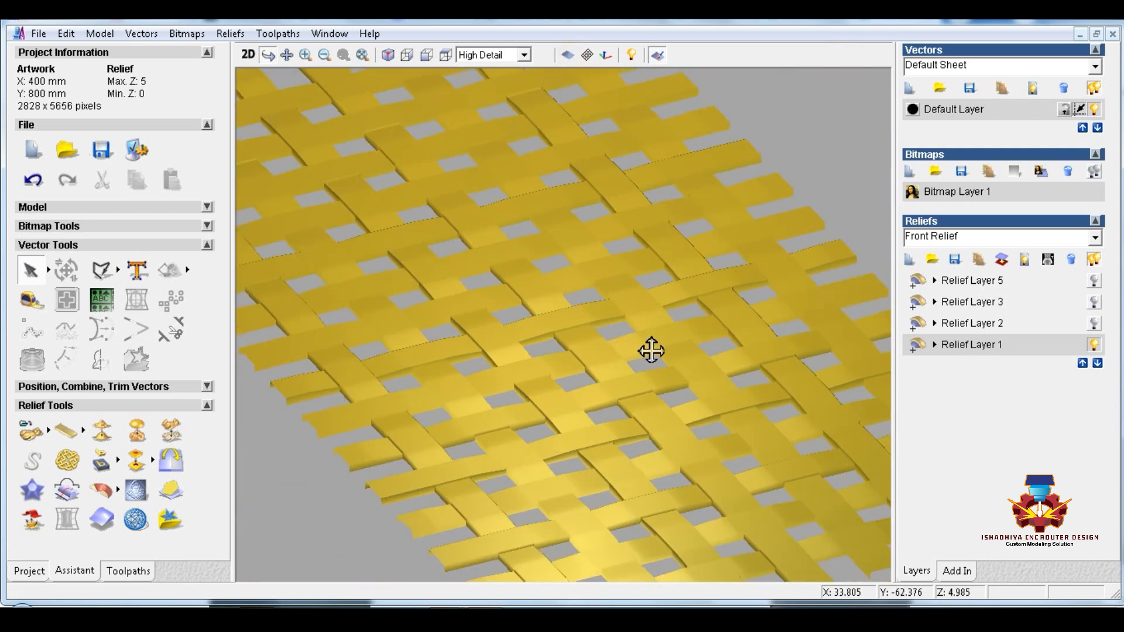
drag(651, 350, 625, 226)
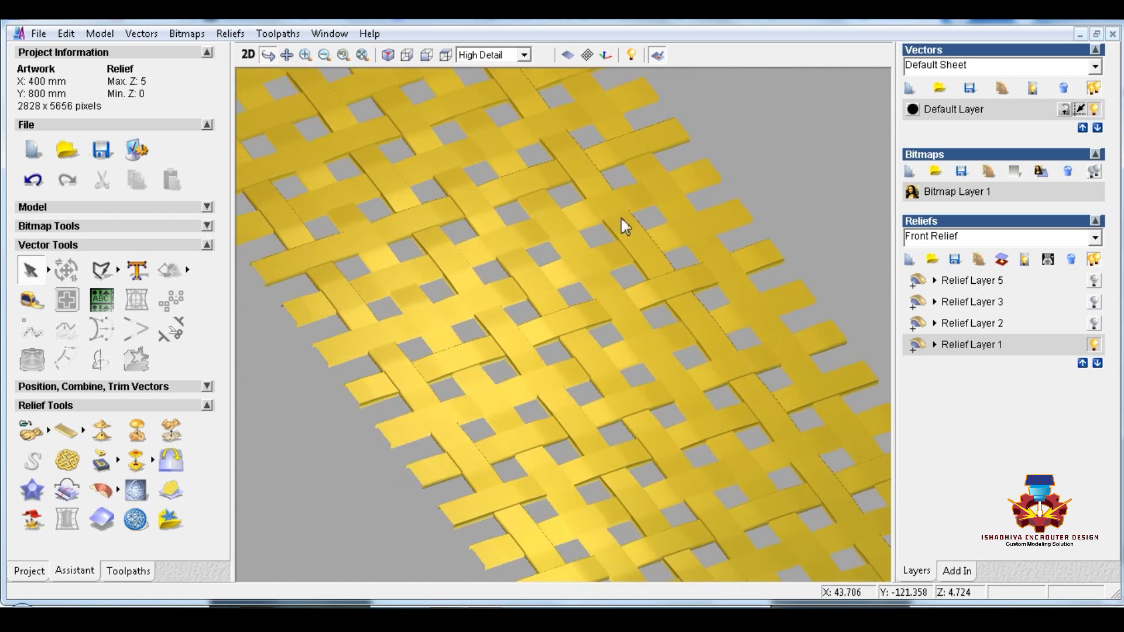
click(567, 55)
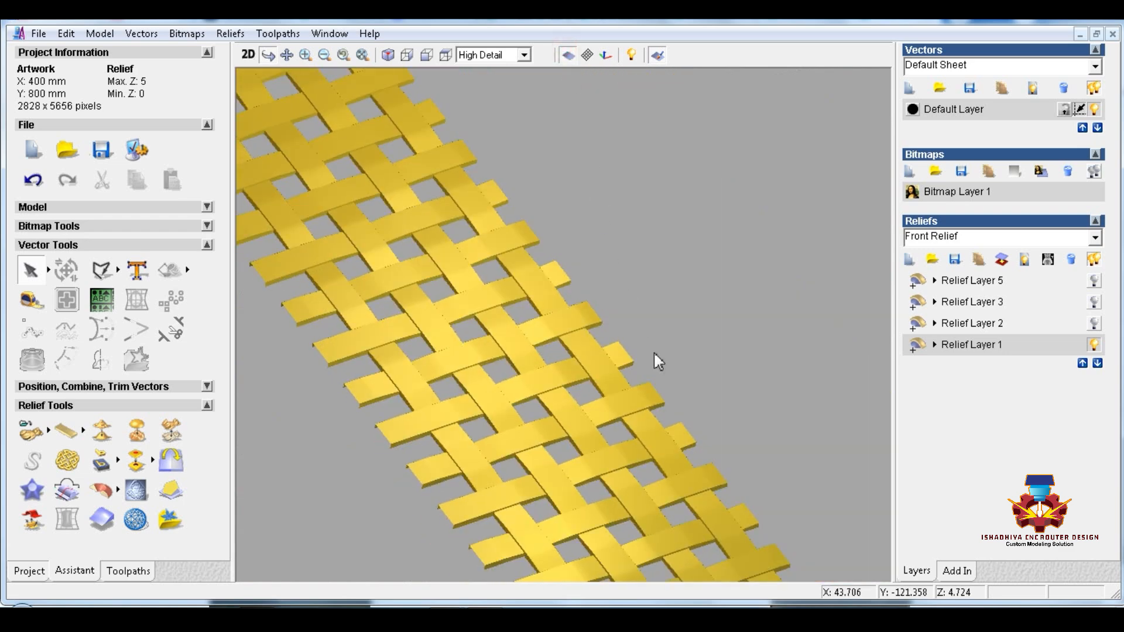
scroll(643, 379, down, 5)
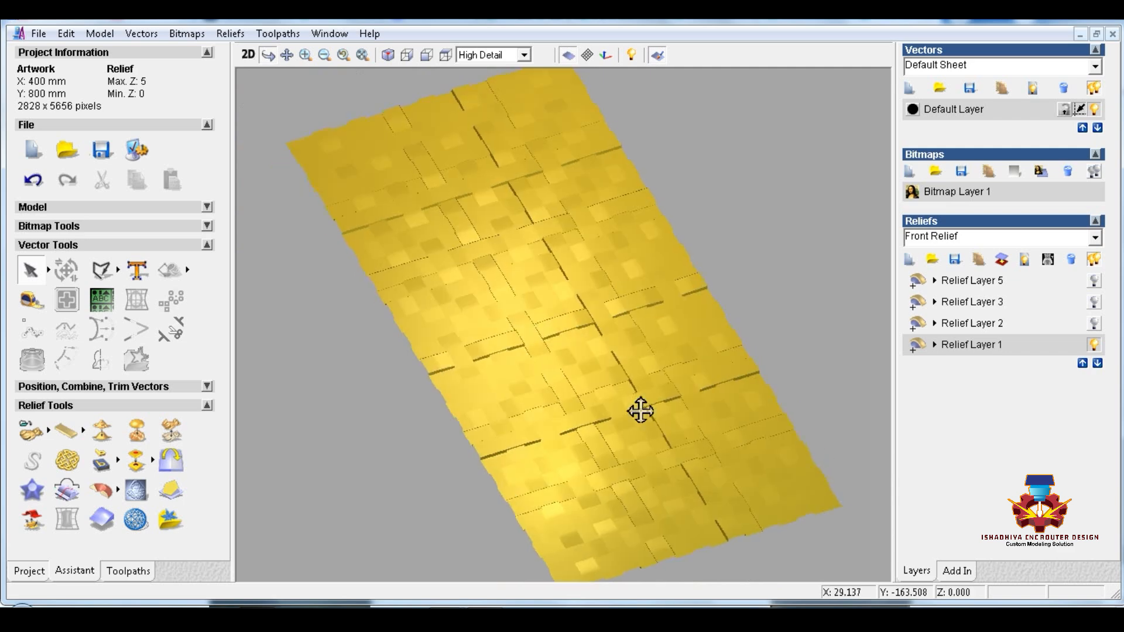
click(567, 55)
mouse_move(660, 459)
mouse_down()
mouse_move(647, 431)
mouse_move(677, 471)
mouse_up()
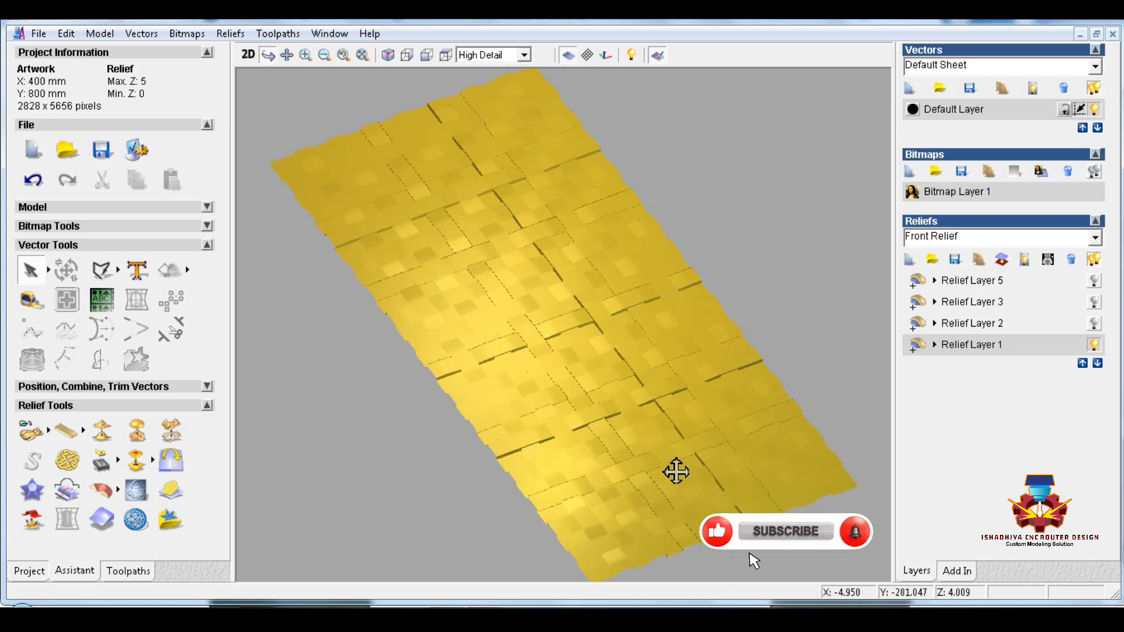